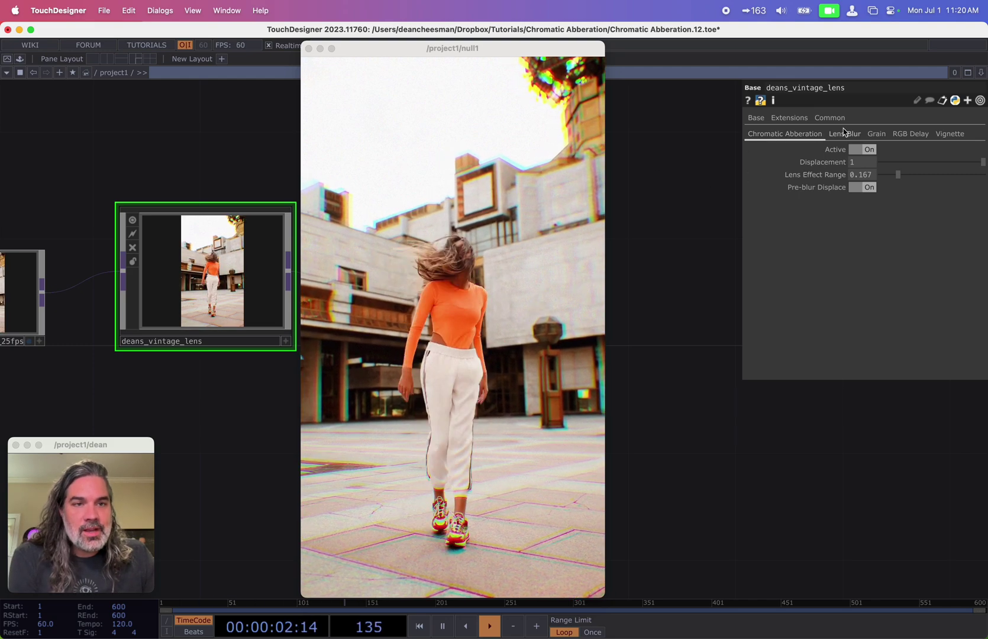
# Step: Raise the vintage lens component's lens blur to 0.782 and turn on its grain, RGB delay and vignette effects
pyautogui.click(846, 134)
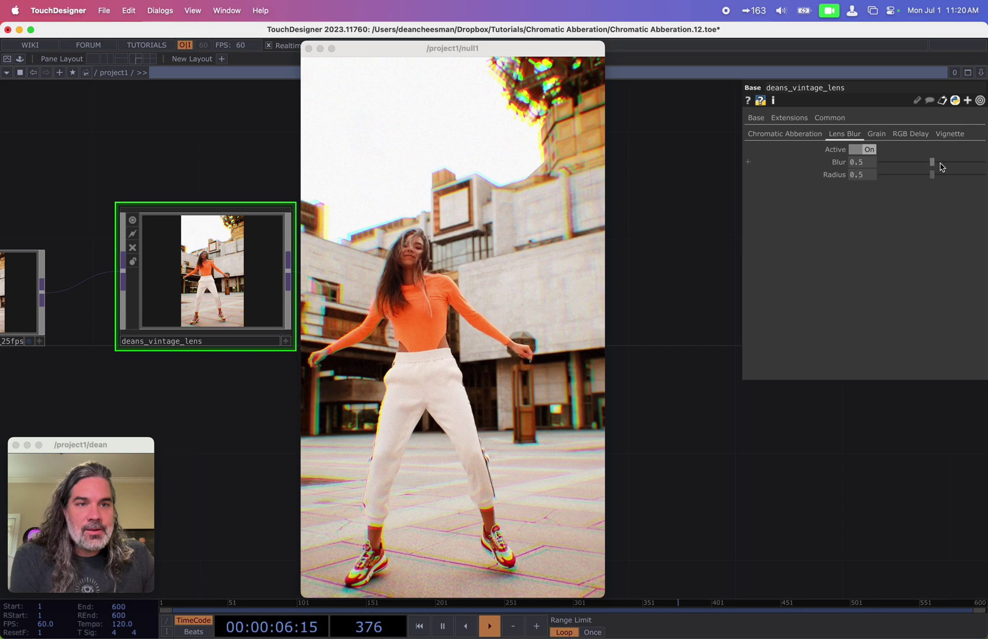
pyautogui.moveTo(932, 162); pyautogui.dragTo(961, 162)
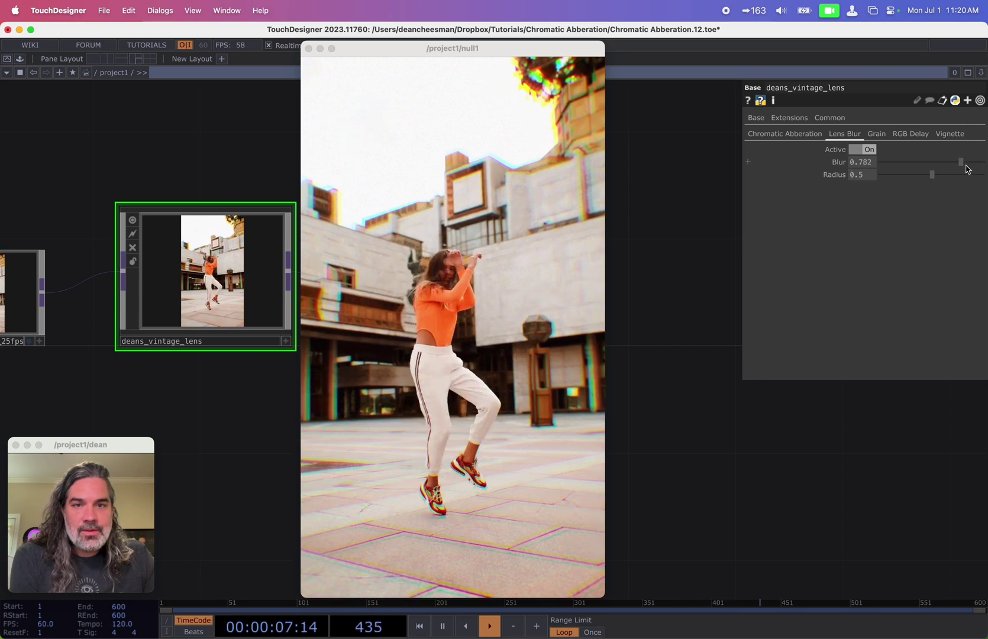
pyautogui.click(882, 135)
pyautogui.click(910, 134)
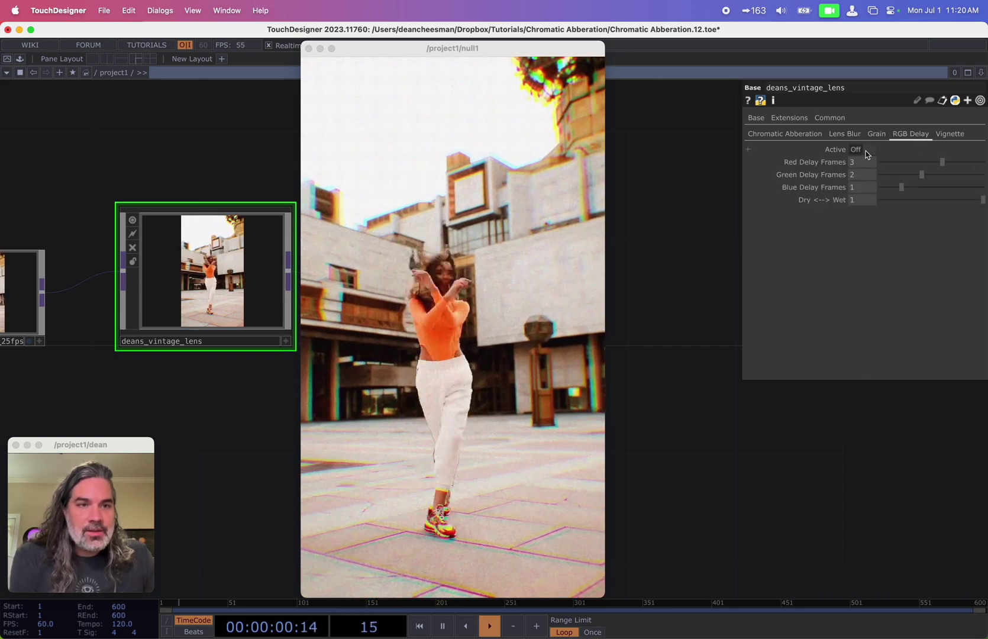
pyautogui.click(865, 152)
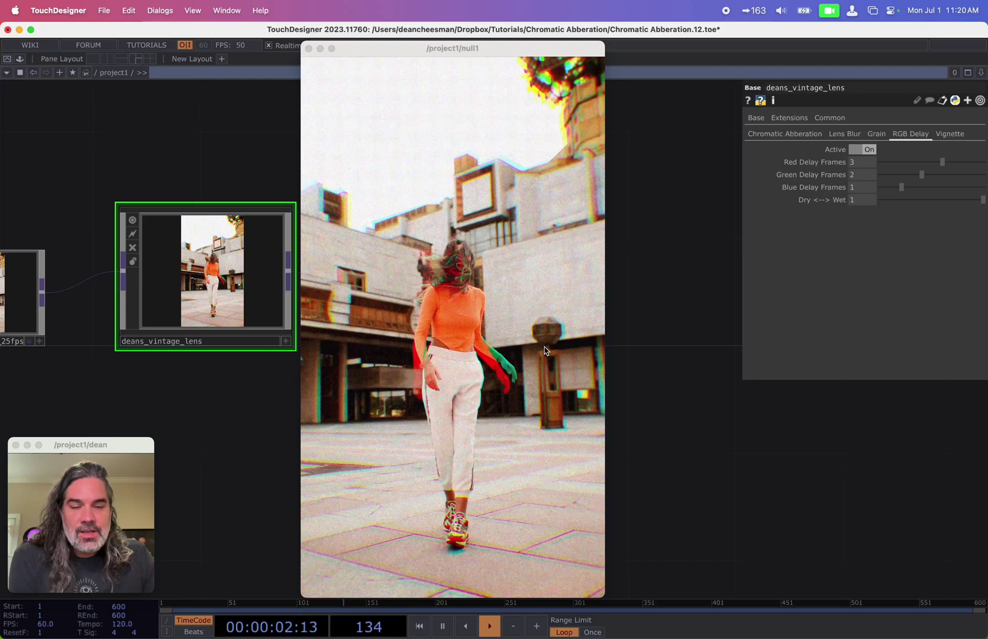
pyautogui.click(949, 134)
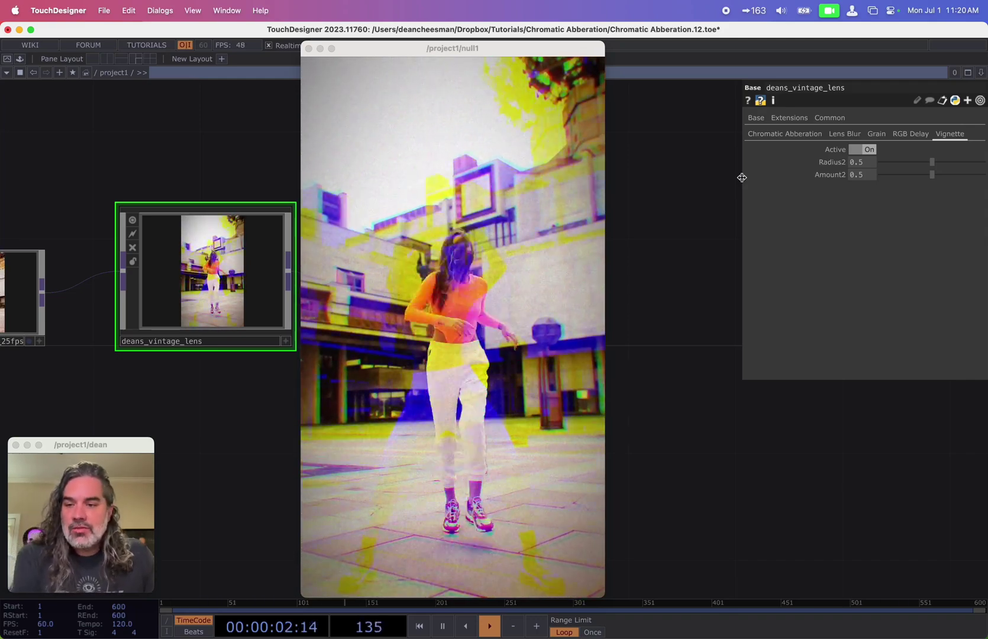
# Step: Close the null1 output window and delete the vintage lens component and null1, keeping only the movie clip
pyautogui.click(309, 48)
pyautogui.press('h')
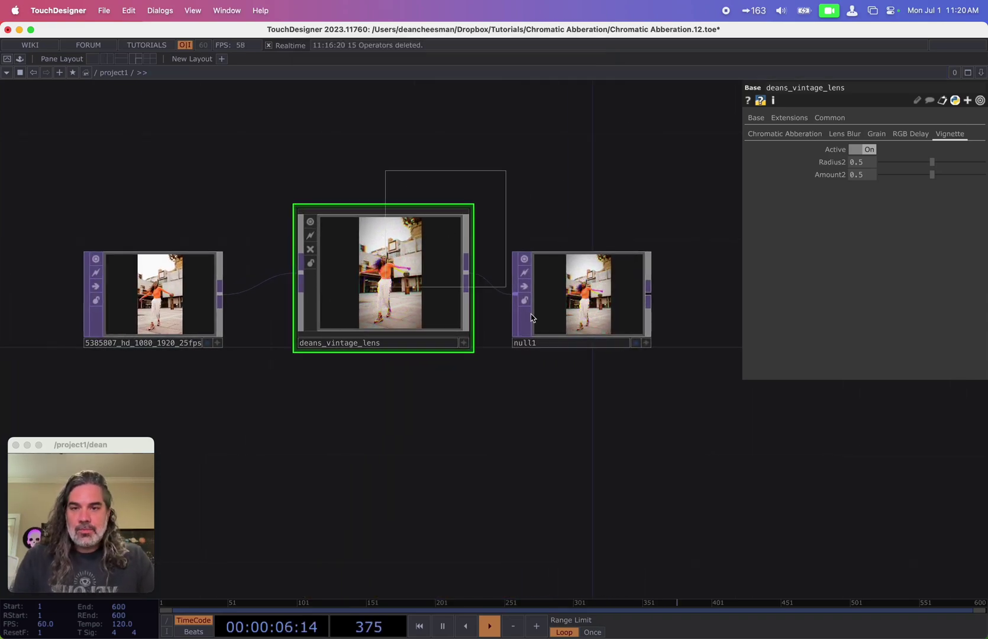
pyautogui.press('Delete')
pyautogui.press('h')
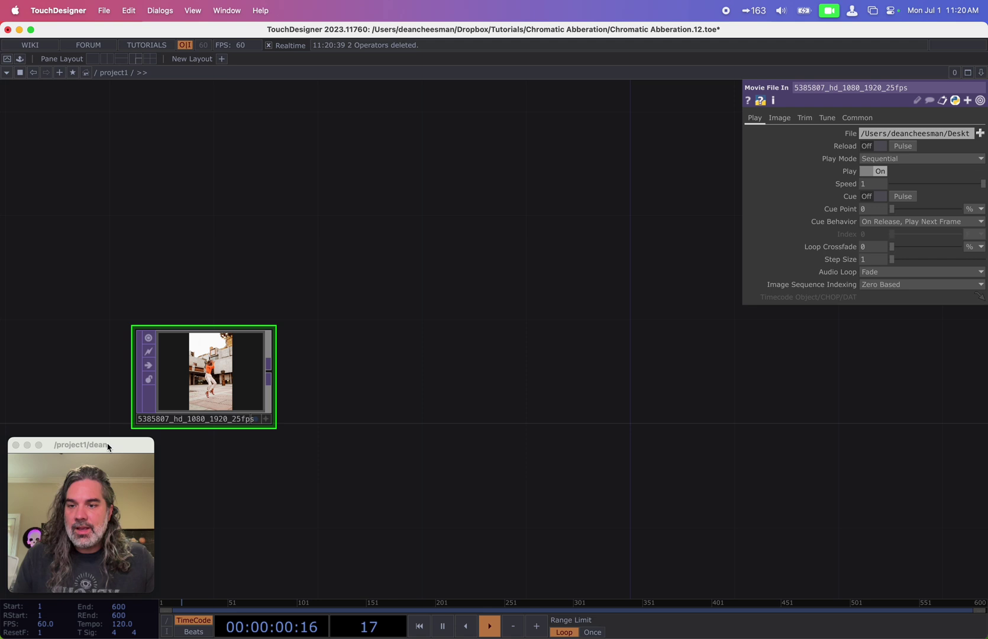
# Step: Add a Null TOP beside the movie clip and wire the clip's output into it
pyautogui.scroll(3, 280, 380)
pyautogui.click(382, 360)
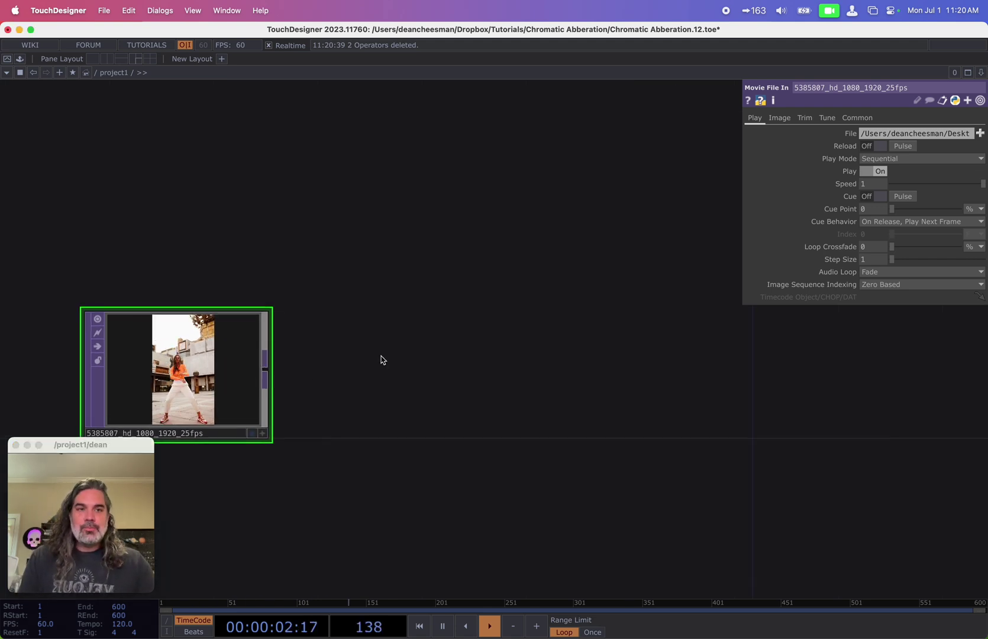
pyautogui.scroll(-1, 424, 329)
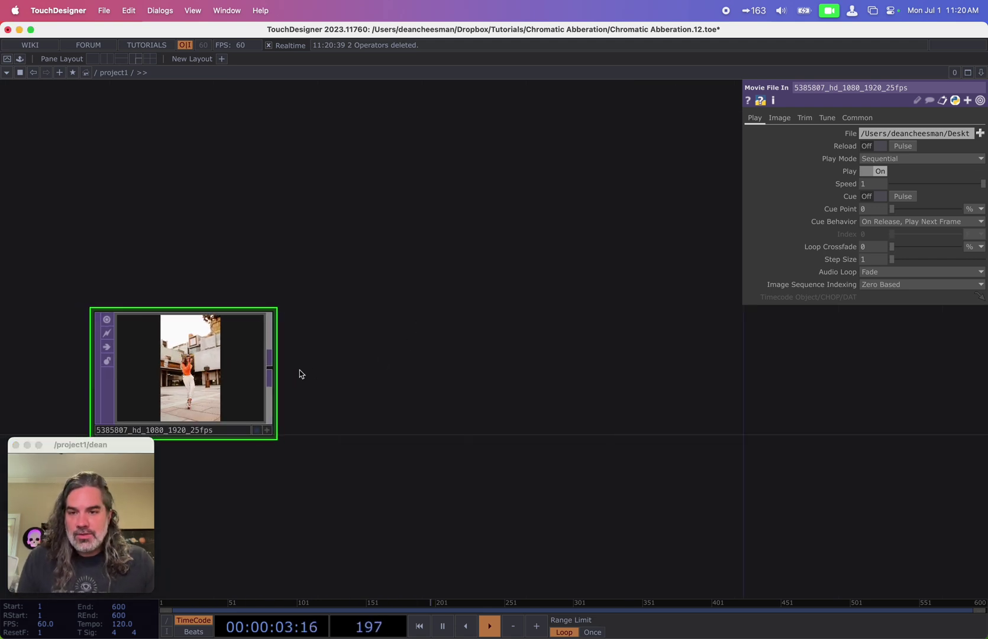
pyautogui.press('Tab')
pyautogui.click(408, 373)
pyautogui.click(455, 373)
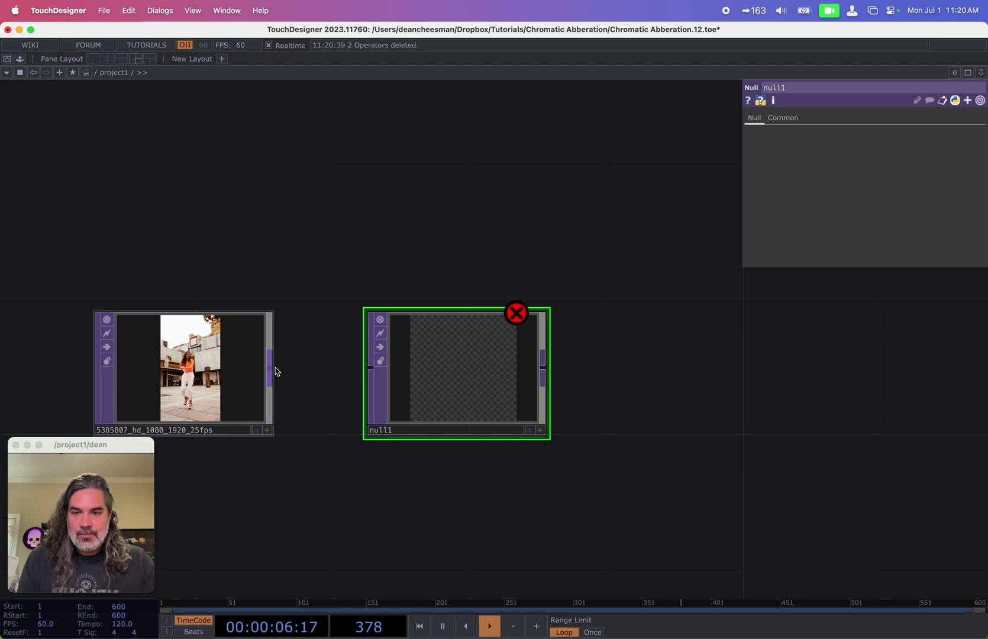
pyautogui.moveTo(365, 372); pyautogui.dragTo(270, 367)
# Step: Rename the new Null operator as video
pyautogui.click(408, 431)
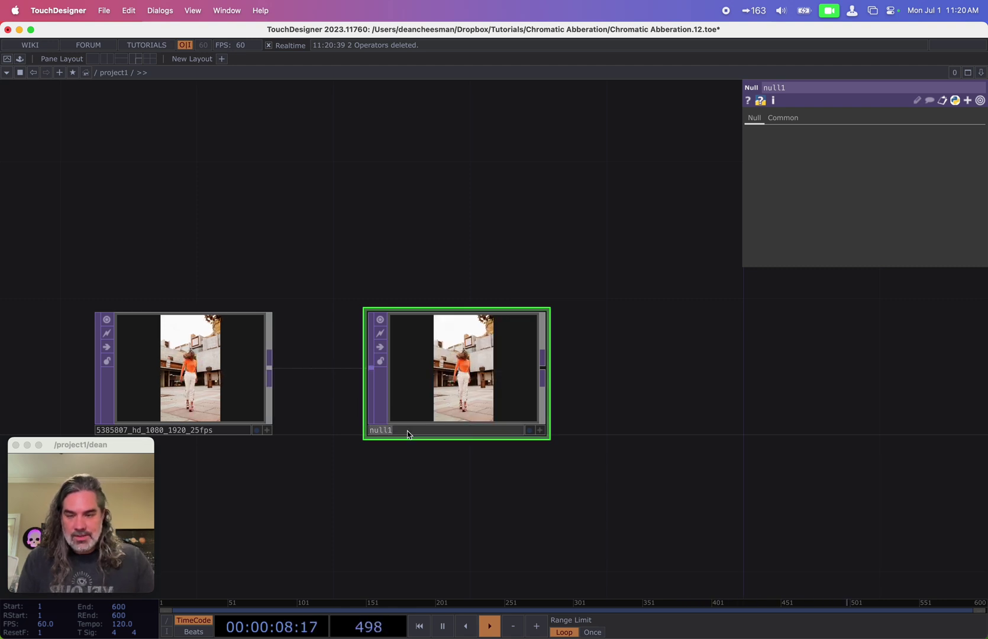
pyautogui.write('vid')
pyautogui.press('Return')
pyautogui.write('eo')
pyautogui.press('Return')
# Step: Add a Reorder TOP above and beyond the video null, fed by the null's output
pyautogui.hscroll(10, 395, 481)
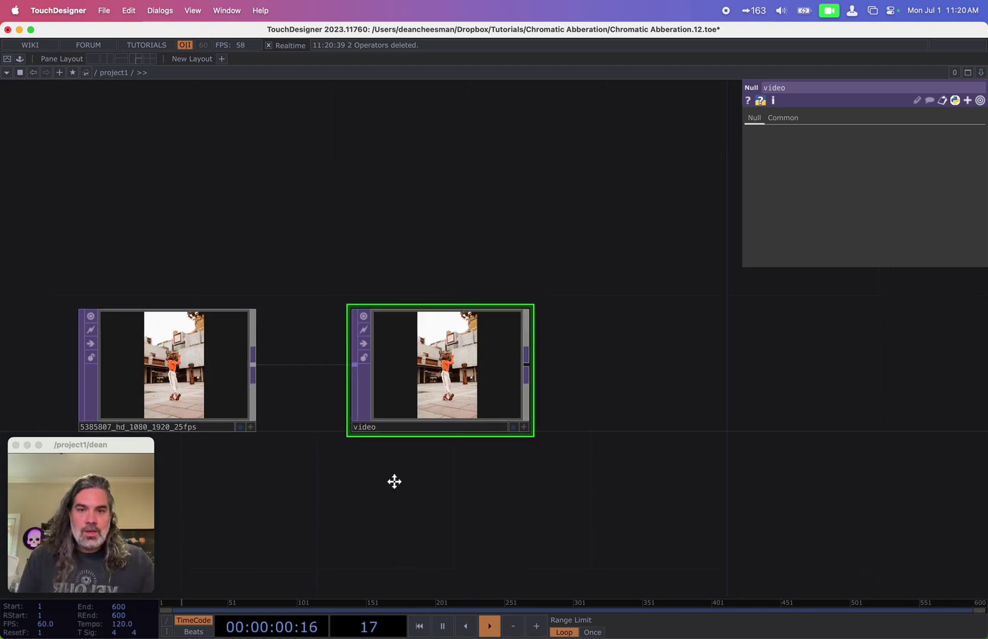
pyautogui.scroll(-3, 383, 482)
pyautogui.moveTo(417, 385); pyautogui.dragTo(545, 241)
pyautogui.click(559, 258)
pyautogui.click(559, 265)
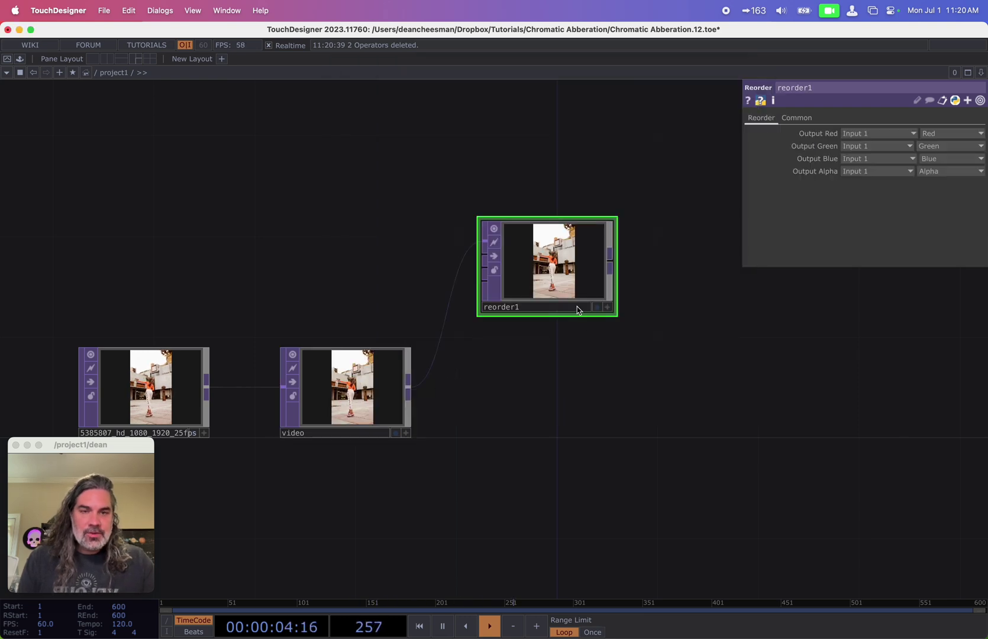
# Step: Set the Reorder operator's pixel format to 32-bit float (Mono)
pyautogui.hscroll(5, 503, 348)
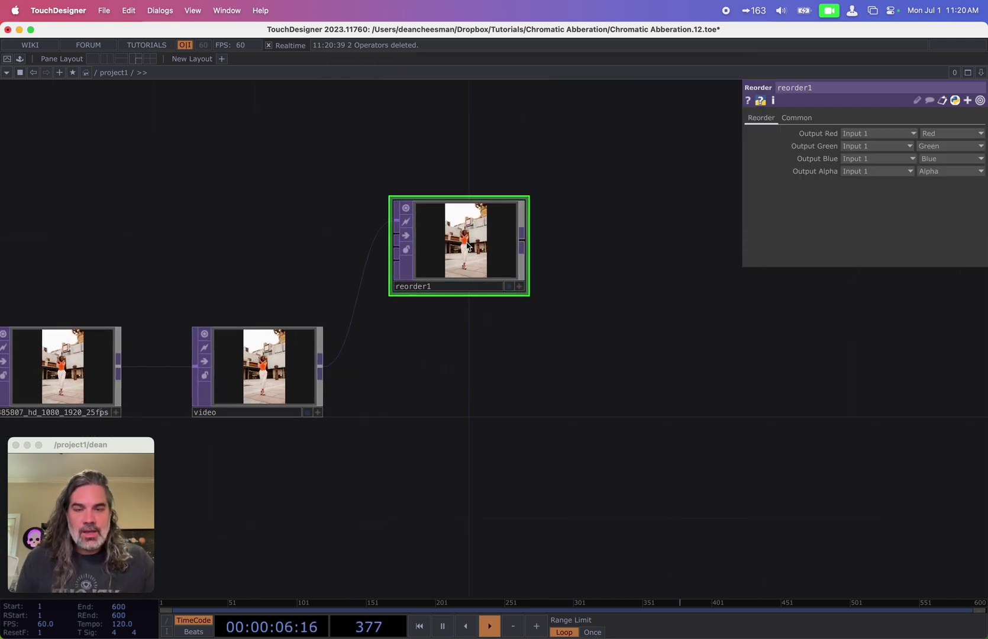
pyautogui.click(797, 118)
pyautogui.click(851, 259)
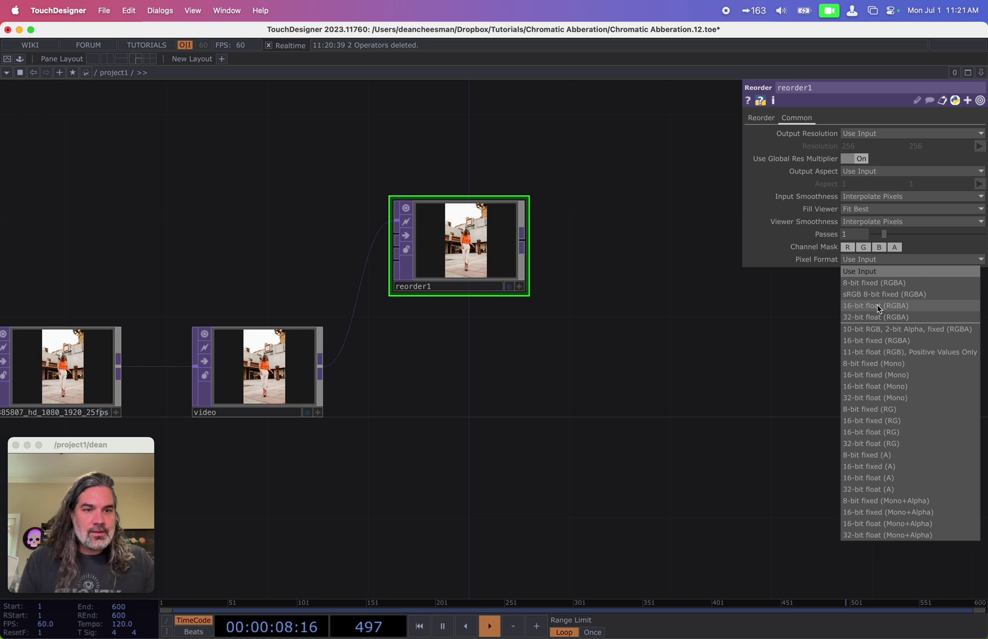
pyautogui.click(900, 398)
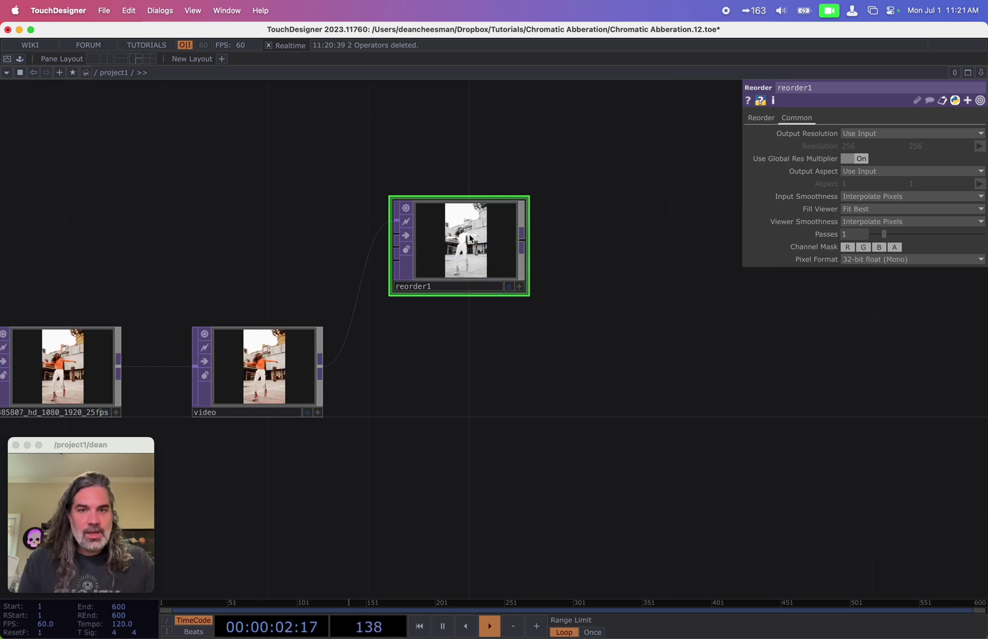
# Step: Duplicate the Reorder operator twice below the original, keeping both copies fed by the video null
pyautogui.hotkey('ctrl', 'c')
pyautogui.hotkey('ctrl', 'v')
pyautogui.hotkey('ctrl', 'v')
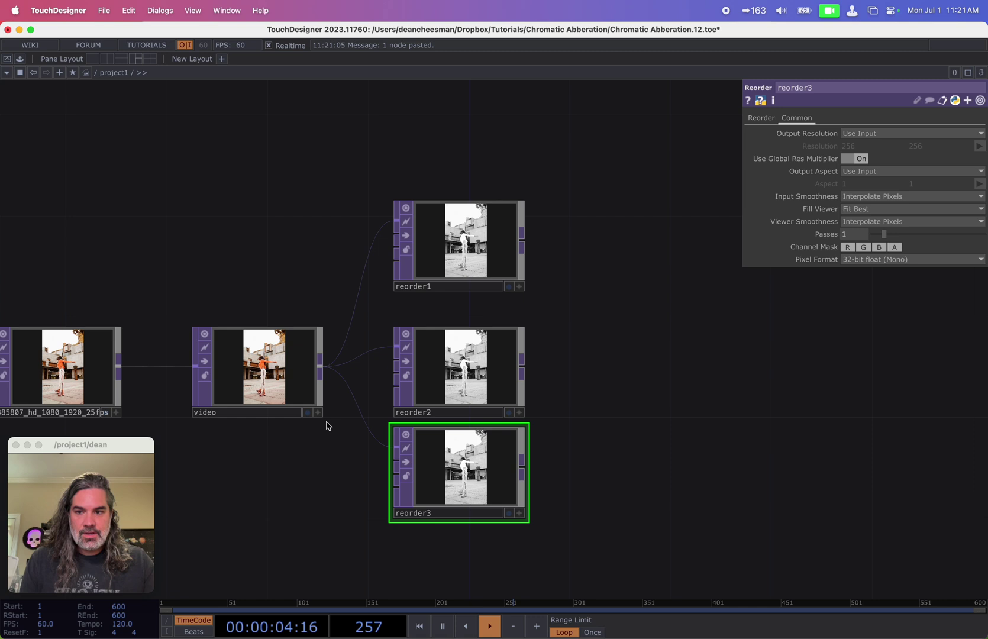
# Step: Color-code reorder1 red, reorder2 green and reorder3 blue, and move reorder3 down to space the nodes evenly
pyautogui.moveTo(114, 445); pyautogui.dragTo(105, 297)
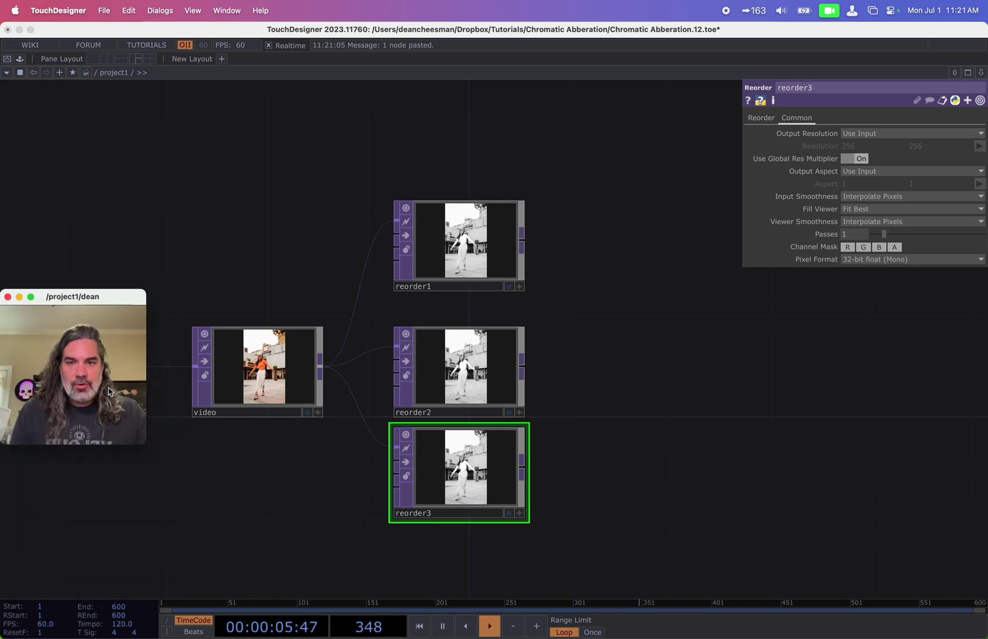
pyautogui.click(455, 250)
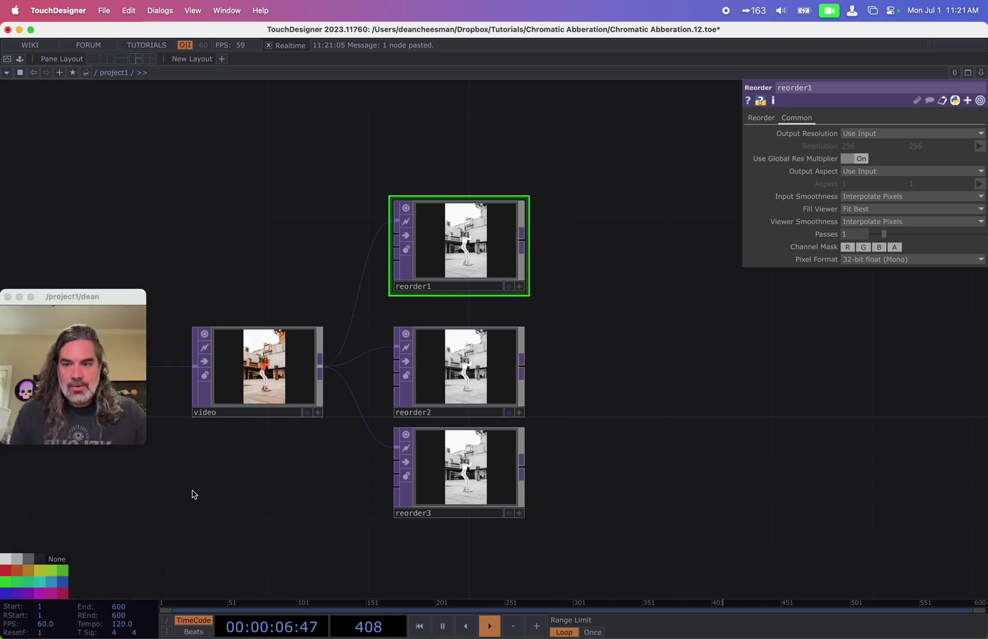
pyautogui.click(8, 572)
pyautogui.click(436, 369)
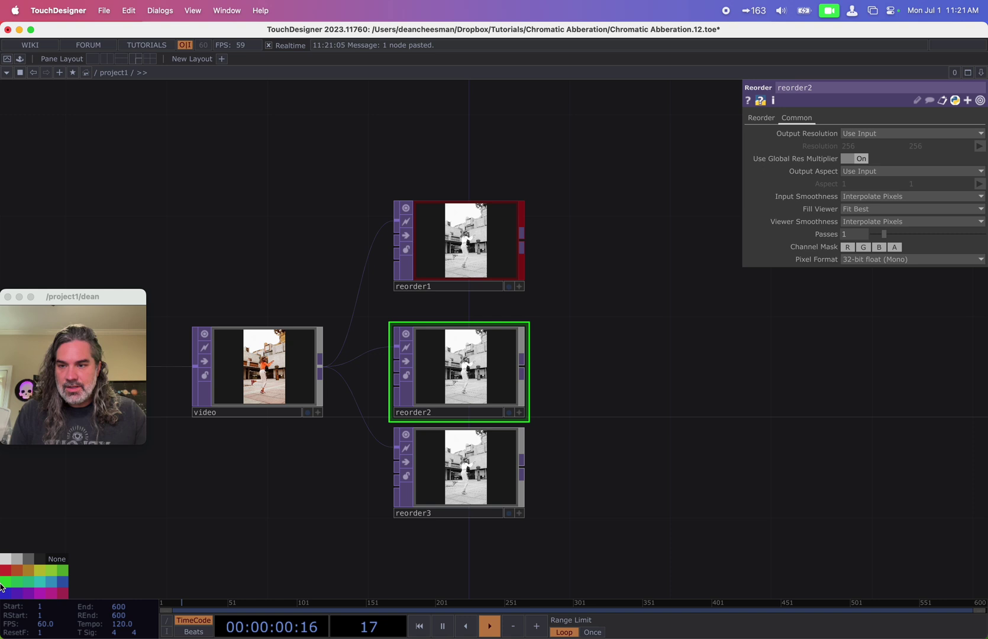
pyautogui.click(430, 488)
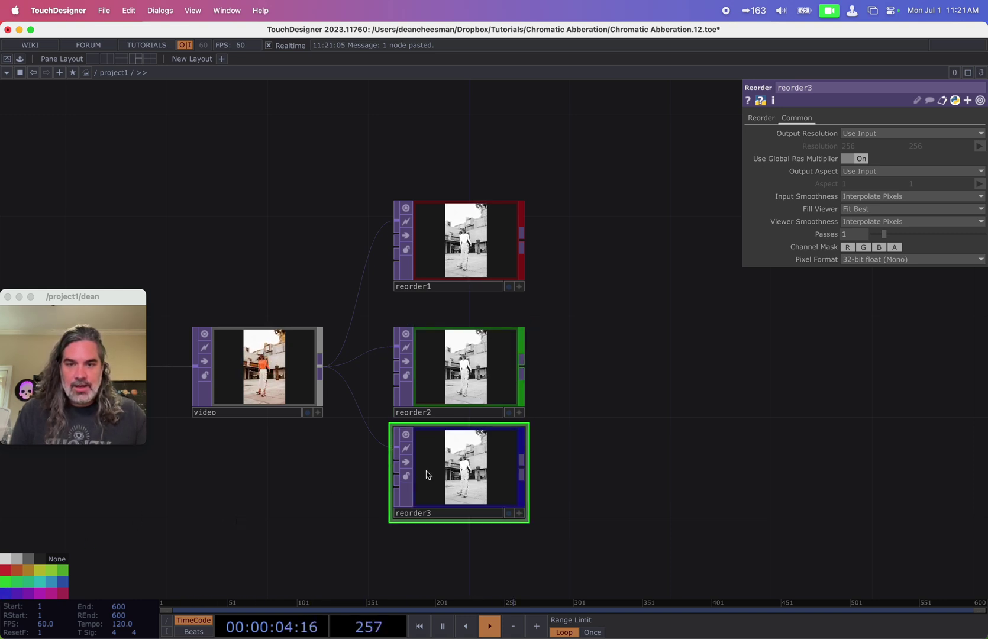
pyautogui.moveTo(427, 475); pyautogui.dragTo(427, 501)
pyautogui.hscroll(-2, 282, 467)
pyautogui.scroll(-1, 282, 468)
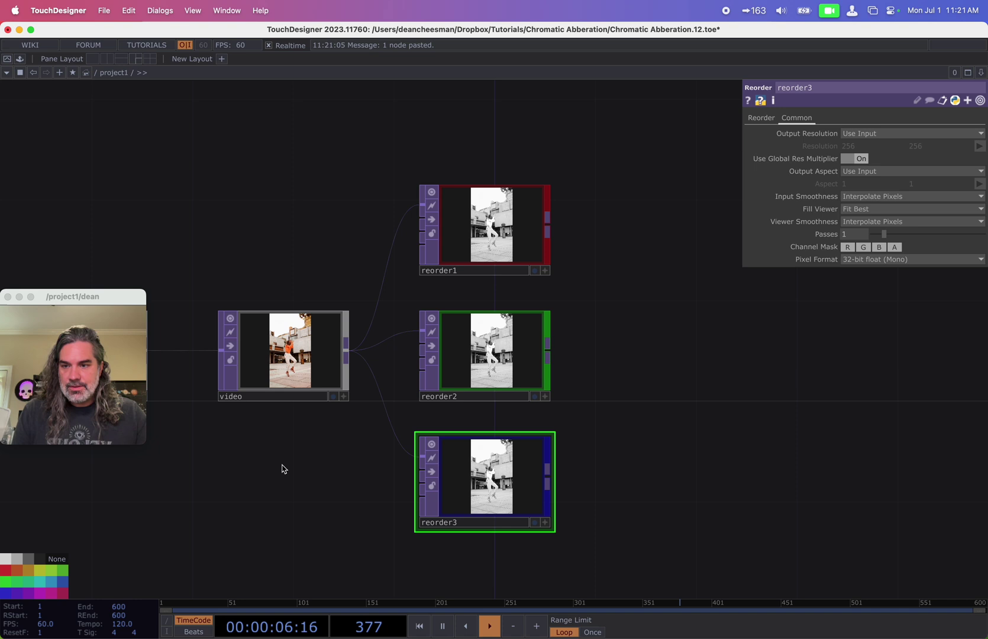
# Step: Examine reorder1's operator information and its output channel assignments
pyautogui.moveTo(99, 296); pyautogui.dragTo(99, 439)
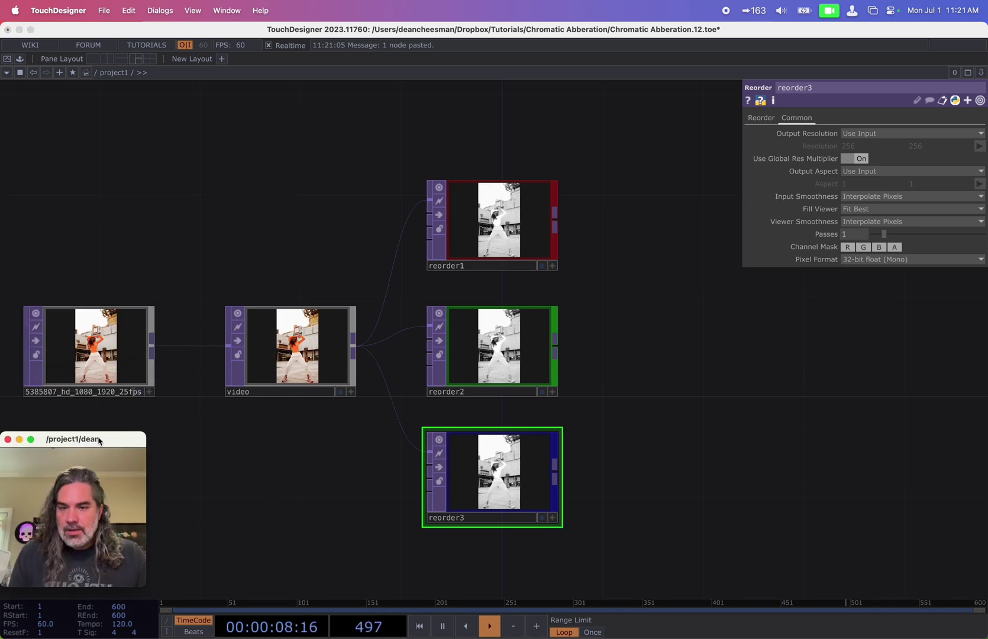
pyautogui.click(477, 244)
pyautogui.scroll(1, 496, 236)
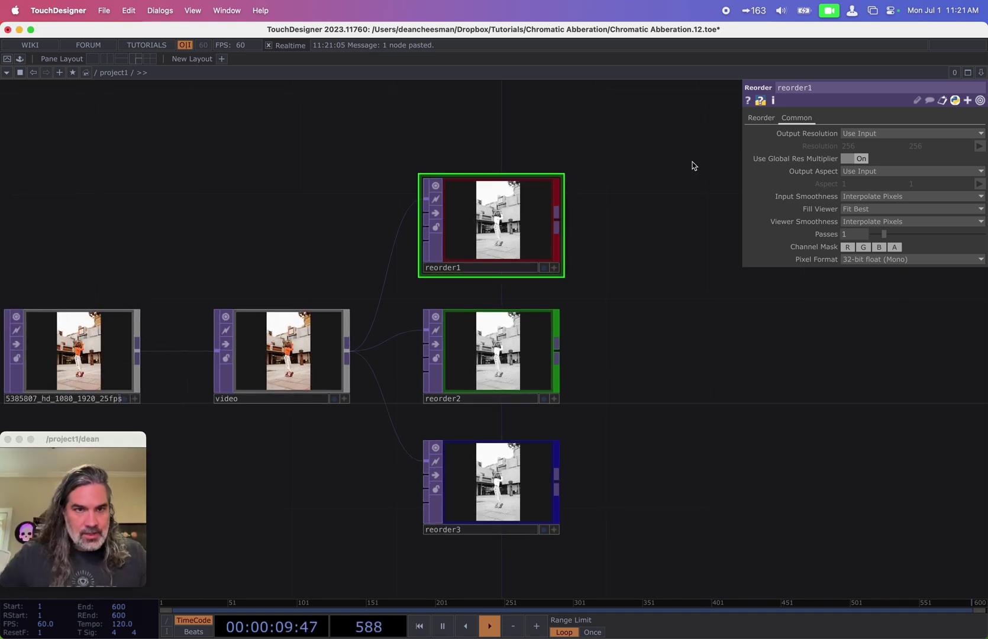
pyautogui.click(761, 118)
pyautogui.scroll(2, 514, 226)
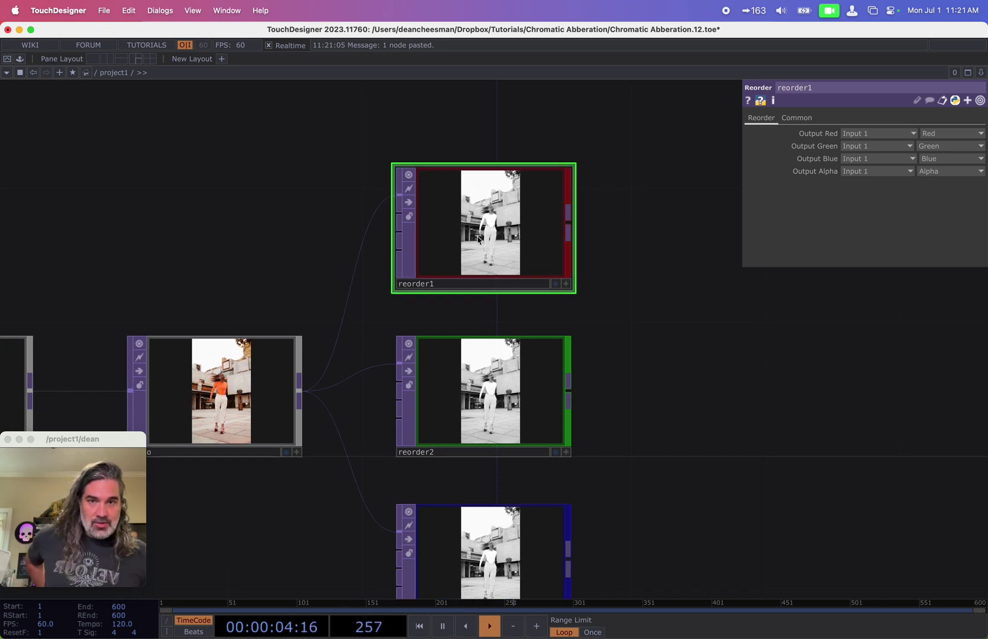
pyautogui.middleClick(508, 227)
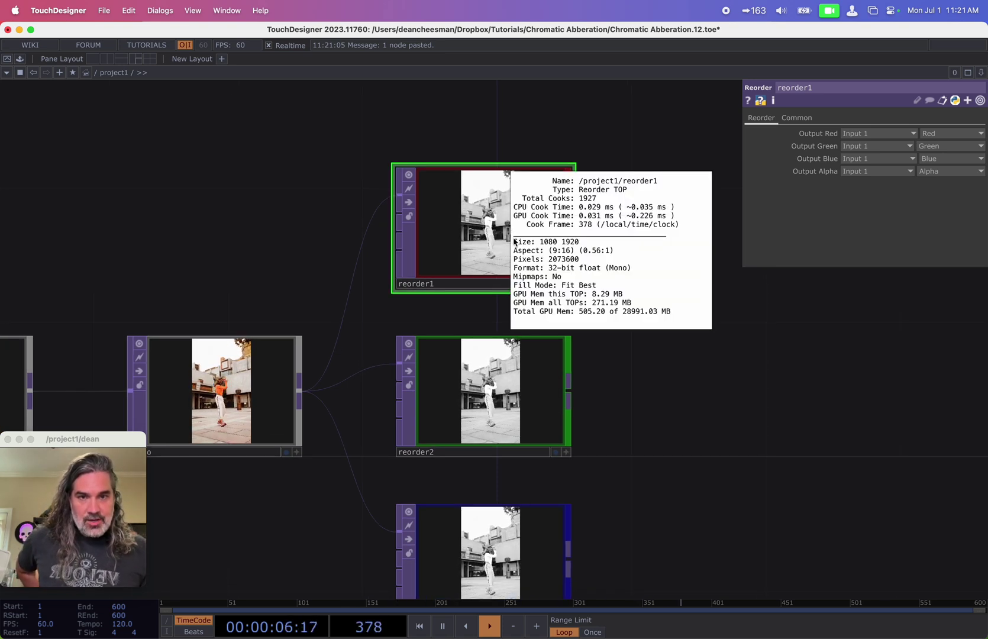
pyautogui.click(963, 147)
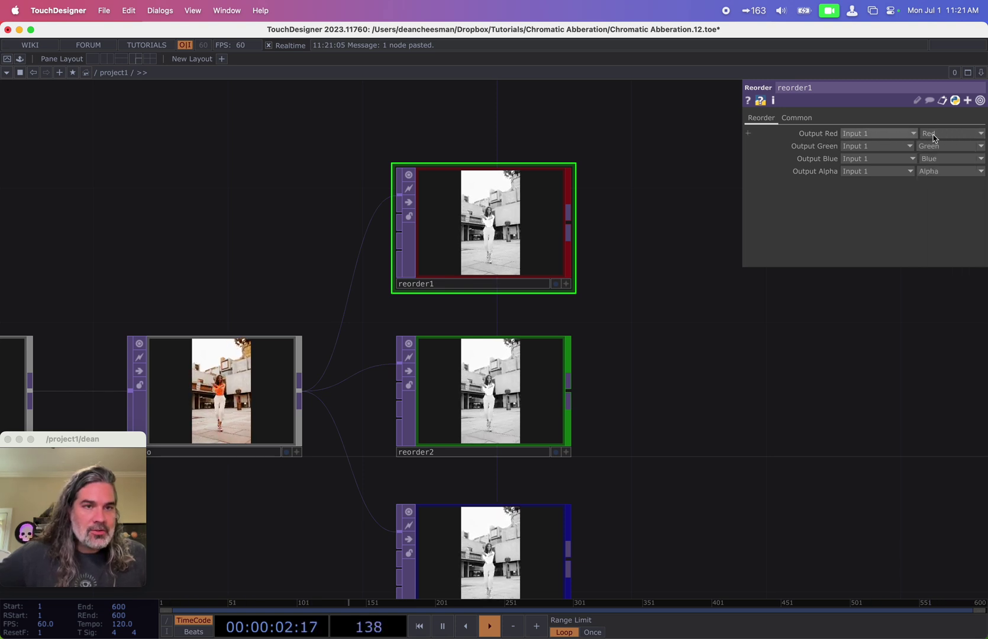
# Step: Set the green-coded reorder2's Output Red source to the Green channel of Input 1
pyautogui.click(521, 373)
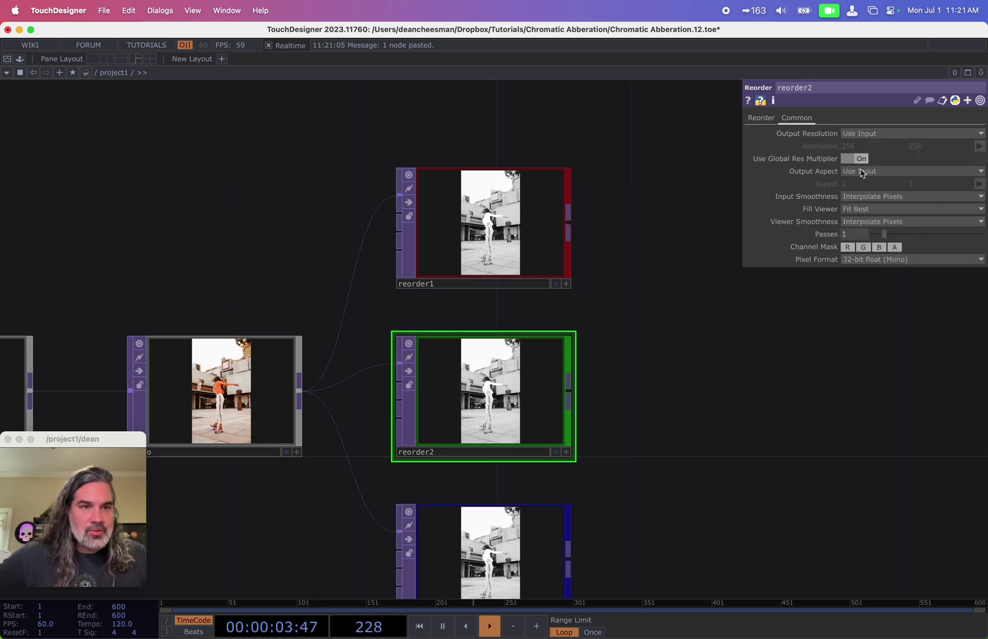
pyautogui.click(761, 120)
pyautogui.click(942, 135)
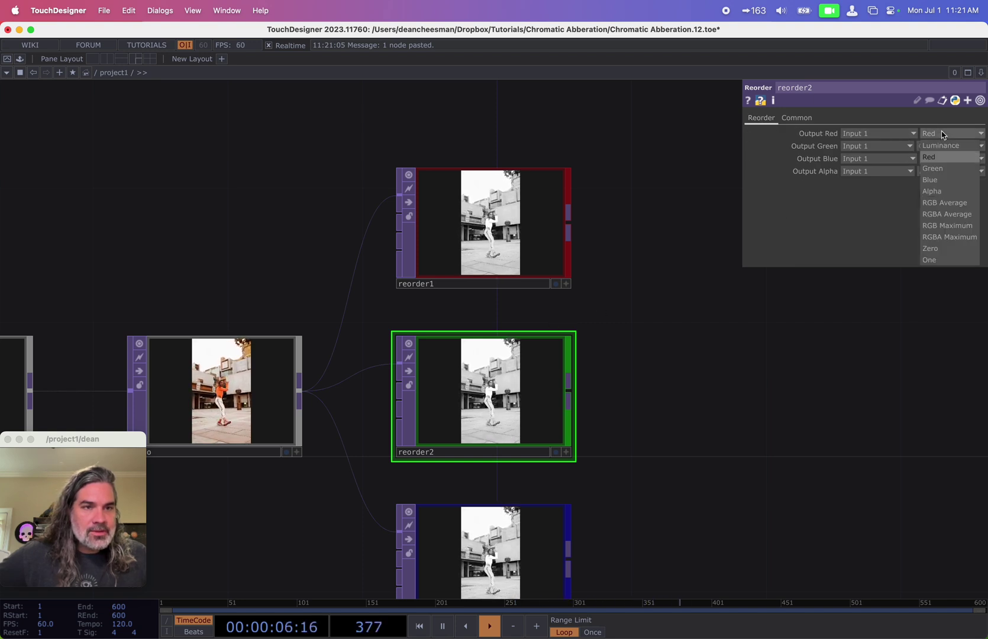
pyautogui.click(933, 168)
# Step: Set the blue-coded reorder3's Output Red source to the Blue channel of Input 1
pyautogui.click(485, 550)
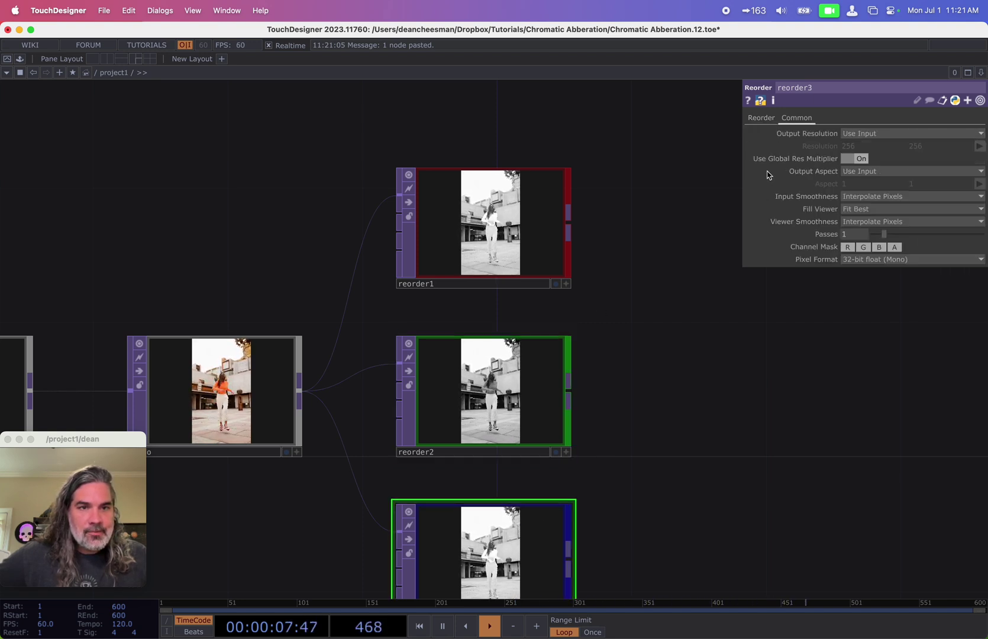
pyautogui.click(761, 118)
pyautogui.click(936, 143)
pyautogui.click(945, 182)
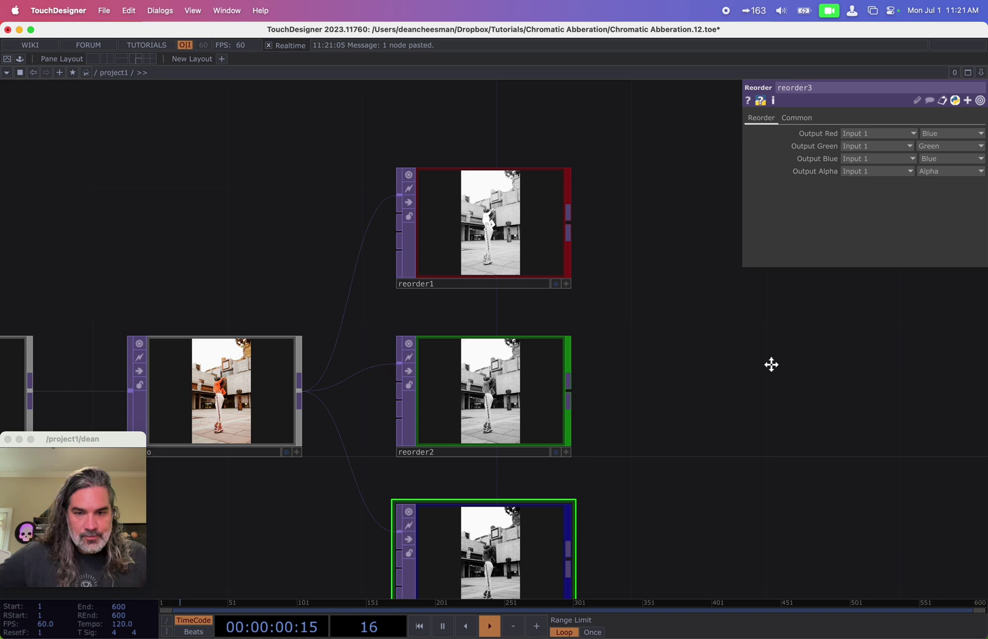
# Step: Bring up the Wikipedia chromatic aberration diagram in Arc, examine the lens's color paths, and return to TouchDesigner
pyautogui.moveTo(771, 365); pyautogui.dragTo(784, 250)
pyautogui.scroll(-2, 739, 328)
pyautogui.moveTo(712, 352); pyautogui.dragTo(685, 389)
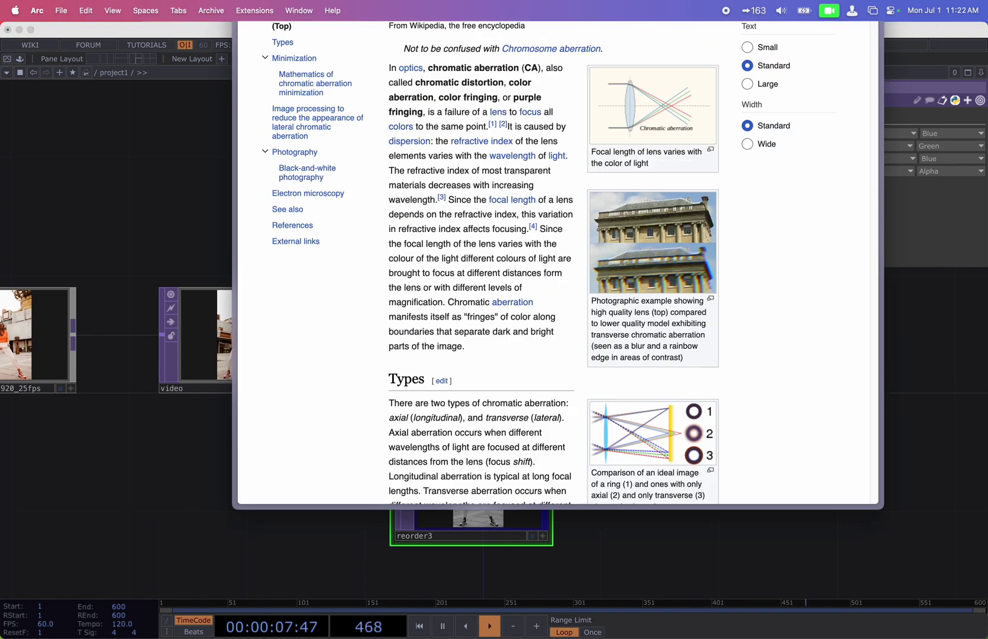
pyautogui.moveTo(597, 0); pyautogui.dragTo(555, 121)
pyautogui.click(592, 333)
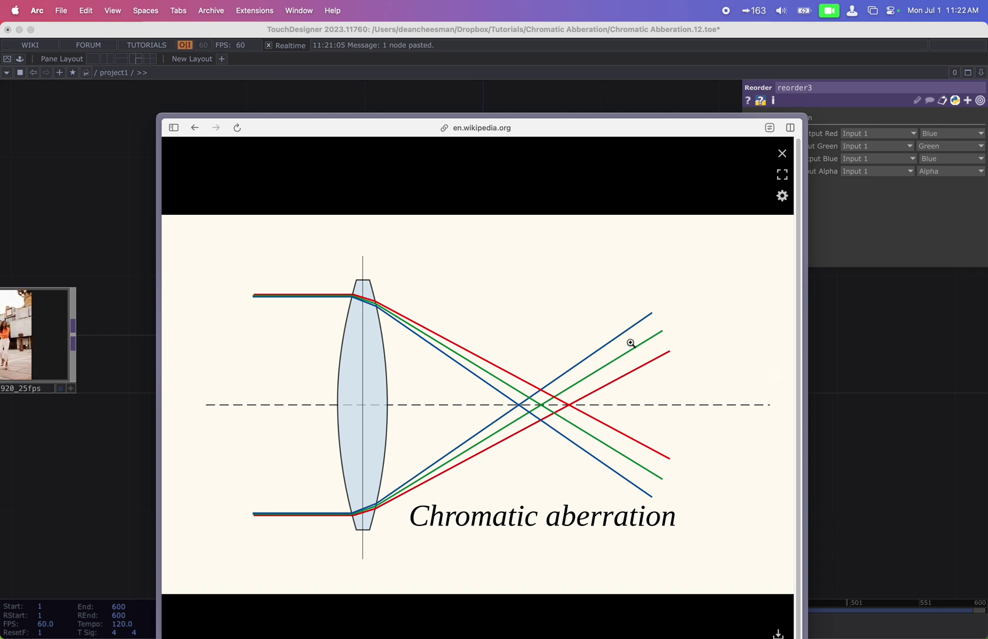
pyautogui.click(397, 102)
# Step: Move the red-coded reorder1 node upward to widen the gap above reorder2
pyautogui.moveTo(690, 295); pyautogui.dragTo(569, 300)
pyautogui.moveTo(381, 207); pyautogui.dragTo(382, 178)
pyautogui.scroll(2, 486, 261)
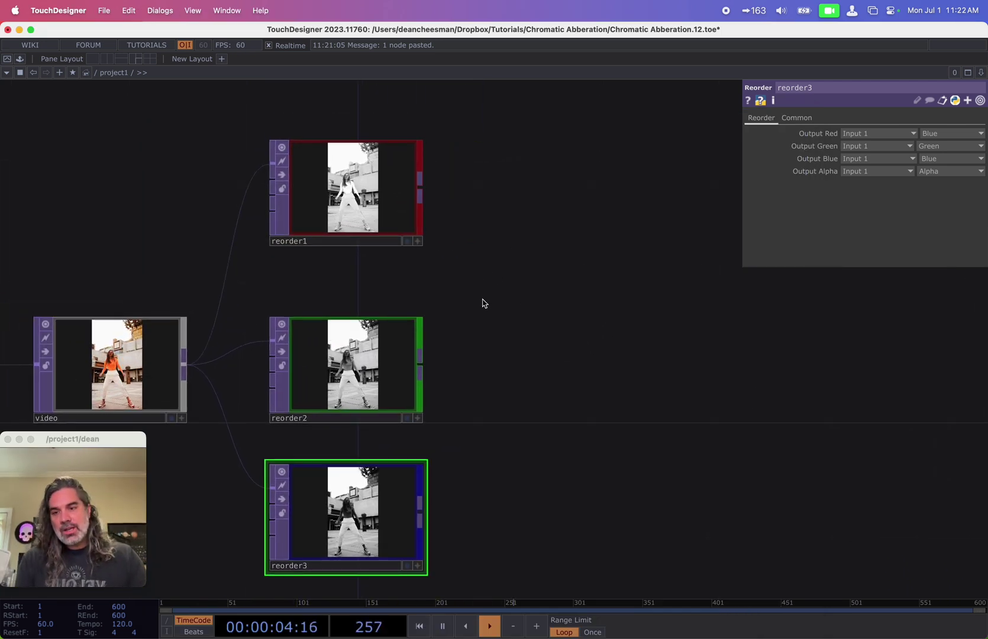
pyautogui.scroll(-3, 509, 271)
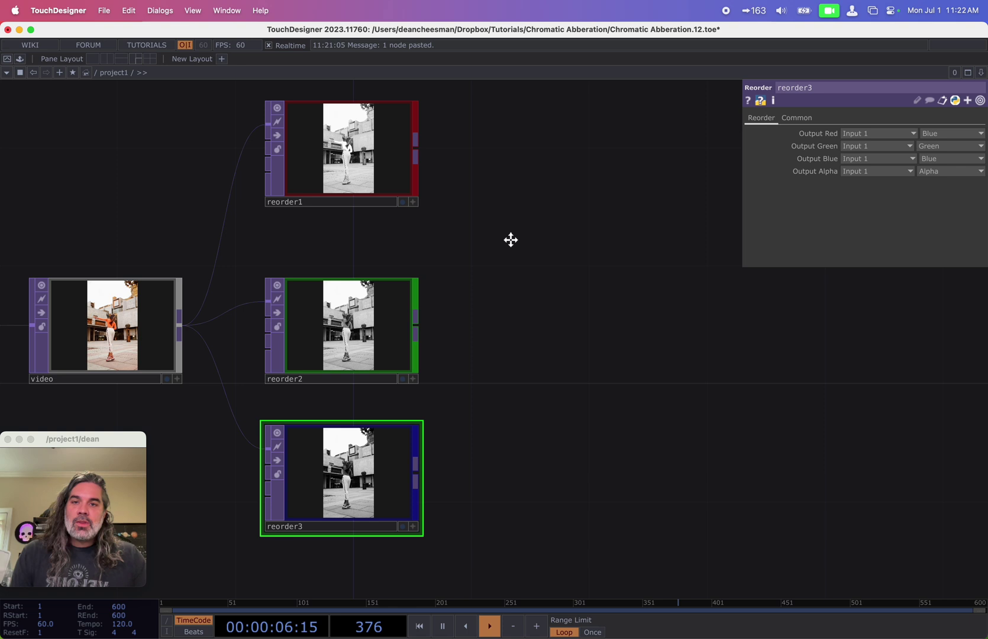
# Step: Add a Ramp TOP fed by the video node and place it below reorder3, aligned with the reorder nodes
pyautogui.hscroll(-5, 589, 240)
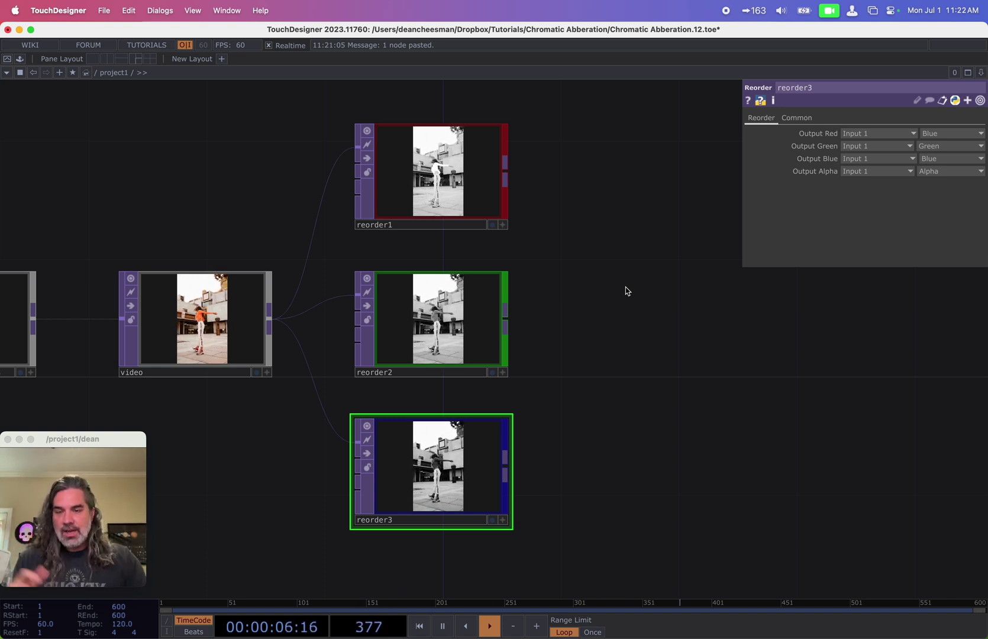
pyautogui.moveTo(617, 352); pyautogui.dragTo(710, 264)
pyautogui.scroll(-2, 638, 310)
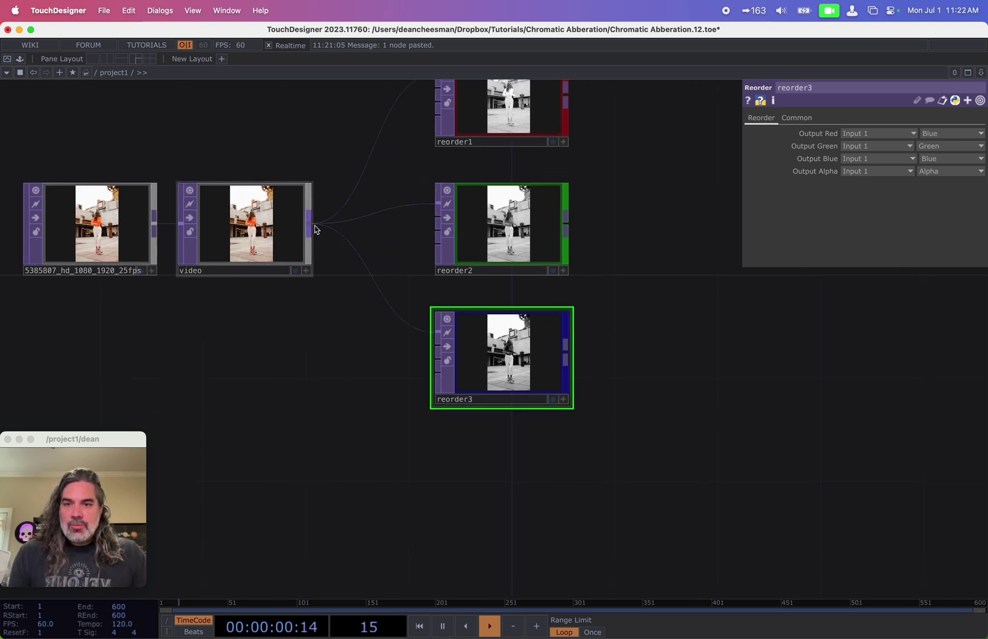
pyautogui.click(309, 224)
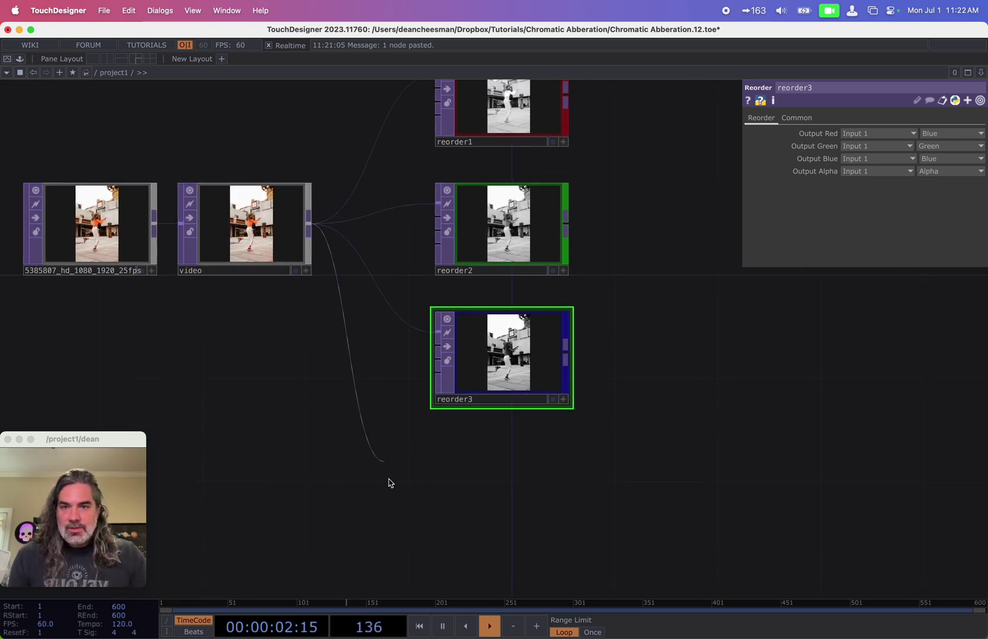
pyautogui.press('Tab')
pyautogui.write('ra')
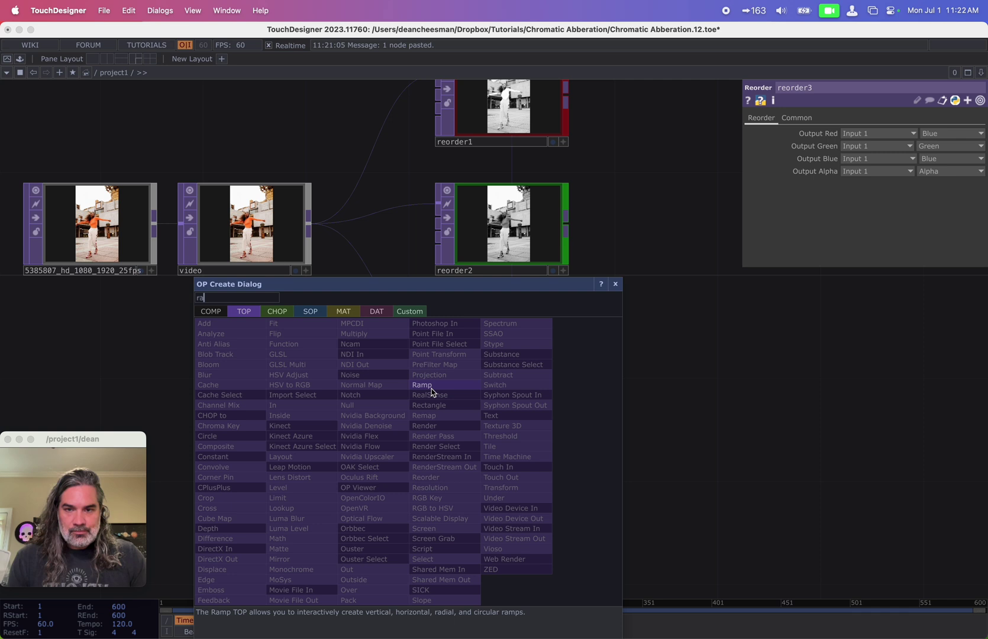
pyautogui.press('Return')
pyautogui.click(463, 514)
pyautogui.scroll(-3, 562, 485)
pyautogui.moveTo(520, 463); pyautogui.dragTo(545, 463)
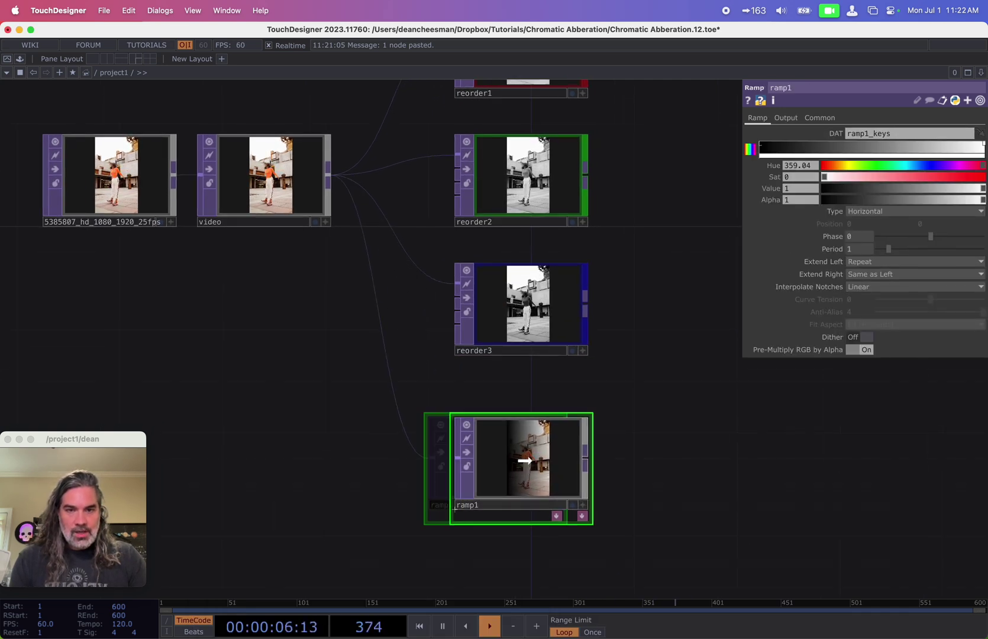
# Step: Set ramp1's Combine with Input option to Set Resolution Only
pyautogui.click(786, 117)
pyautogui.click(864, 134)
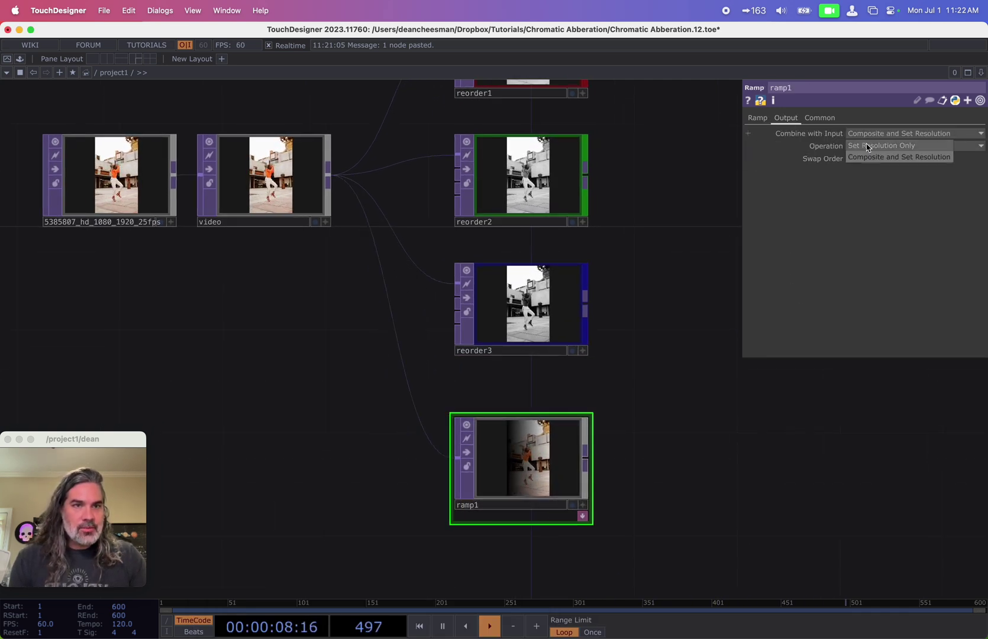
pyautogui.click(867, 146)
# Step: Make ramp1 a Circular ramp with Ease-in, Ease-out notch interpolation
pyautogui.click(762, 120)
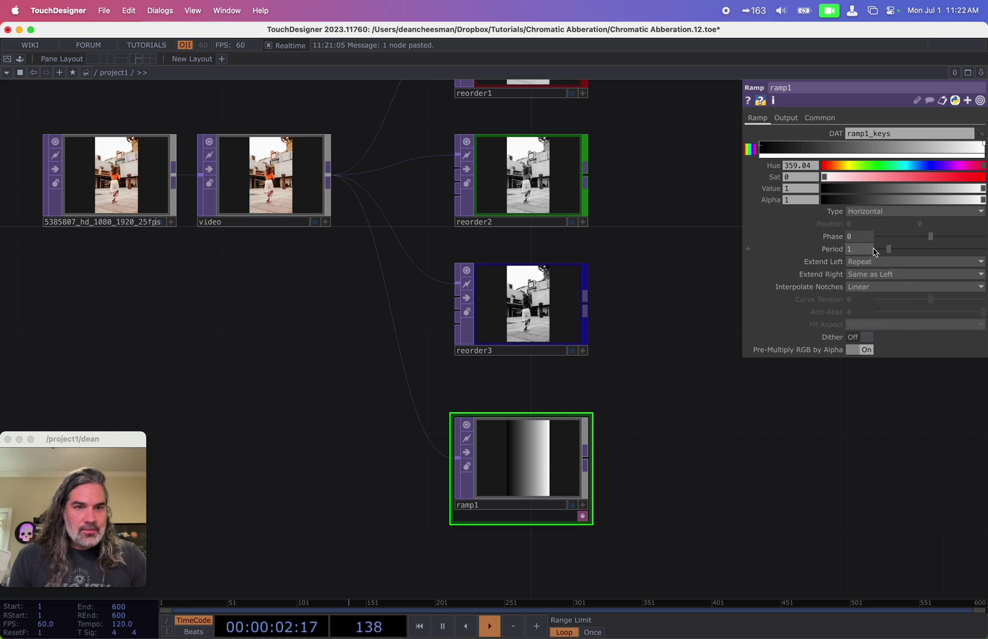
pyautogui.click(866, 257)
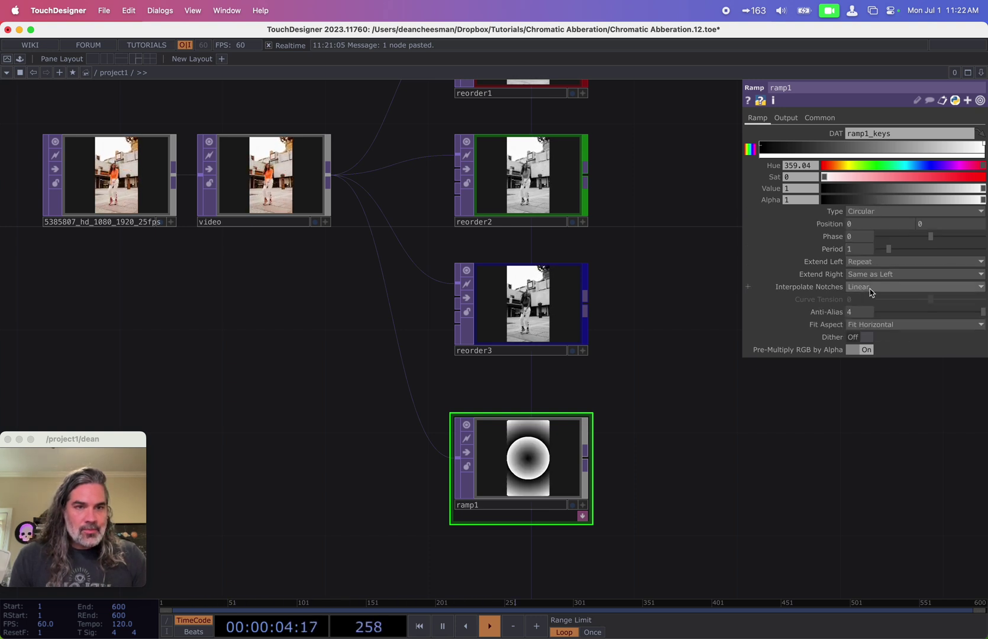
pyautogui.click(868, 321)
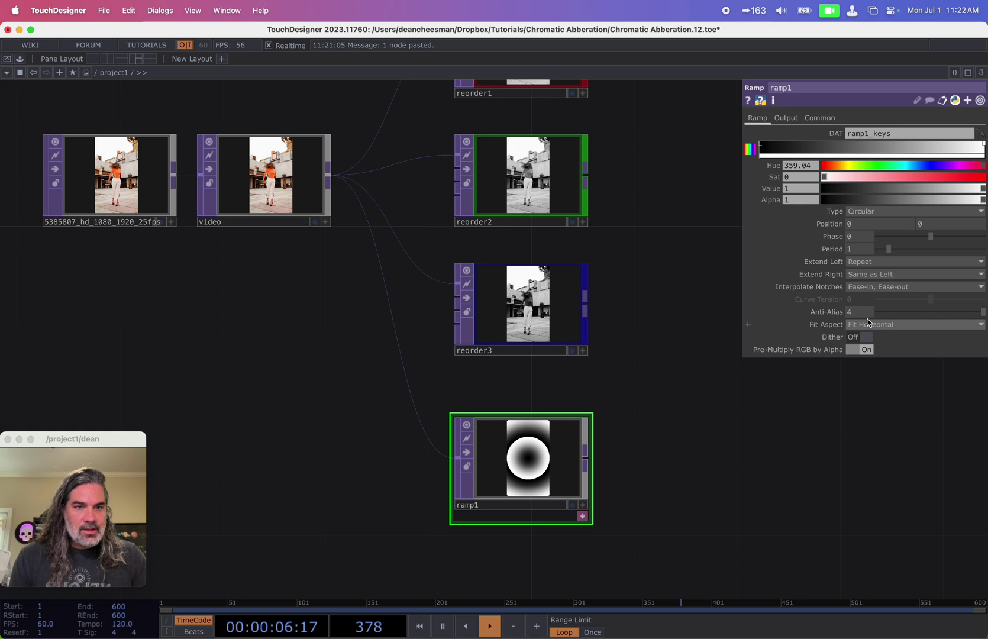
# Step: Set ramp1's Fit Aspect to Fill and its Extend Left mode to Hold
pyautogui.click(847, 327)
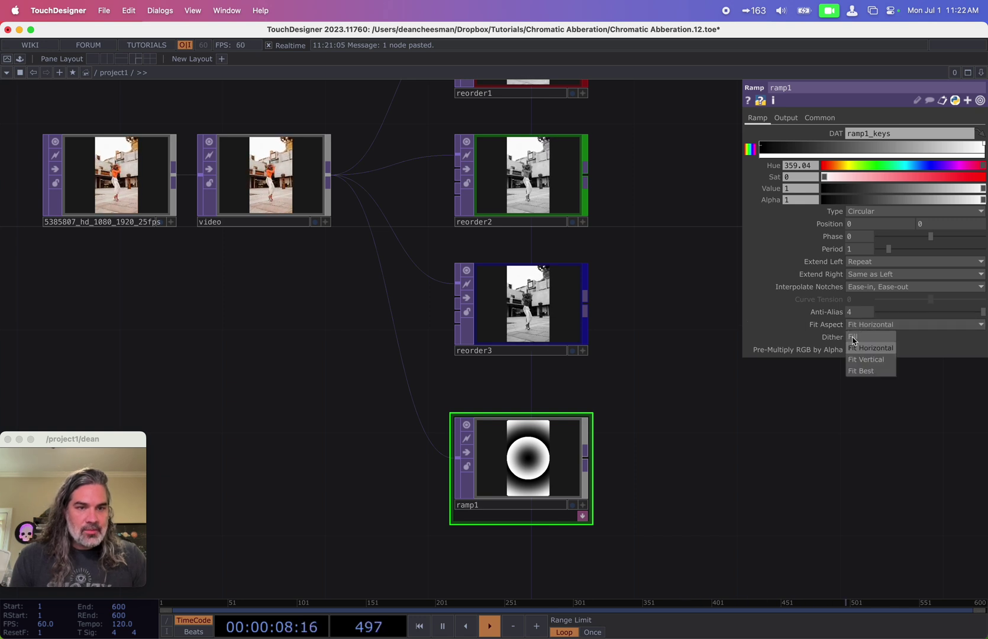
pyautogui.click(853, 336)
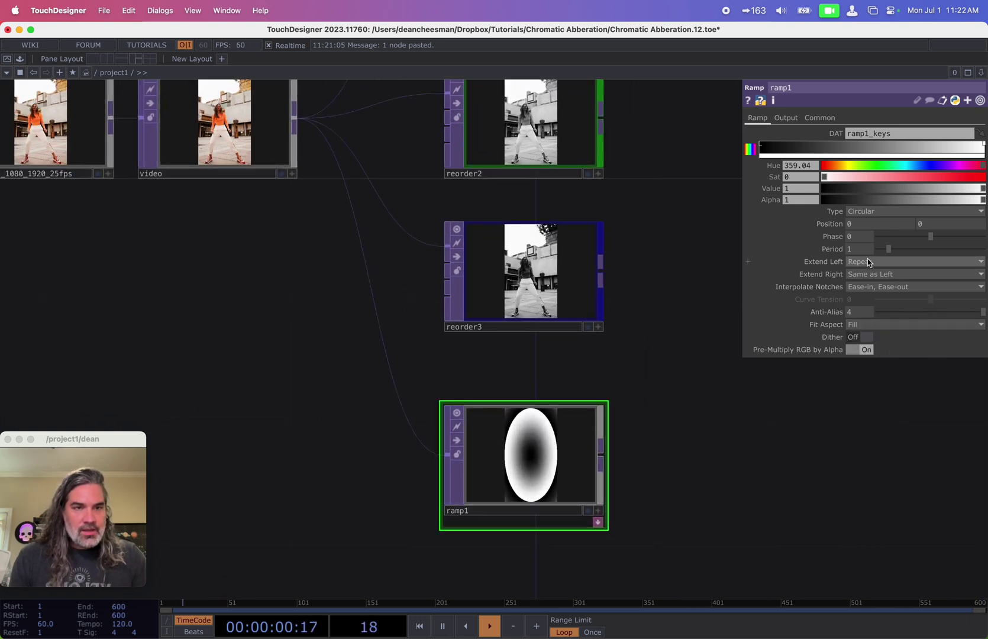
pyautogui.click(868, 260)
pyautogui.click(864, 271)
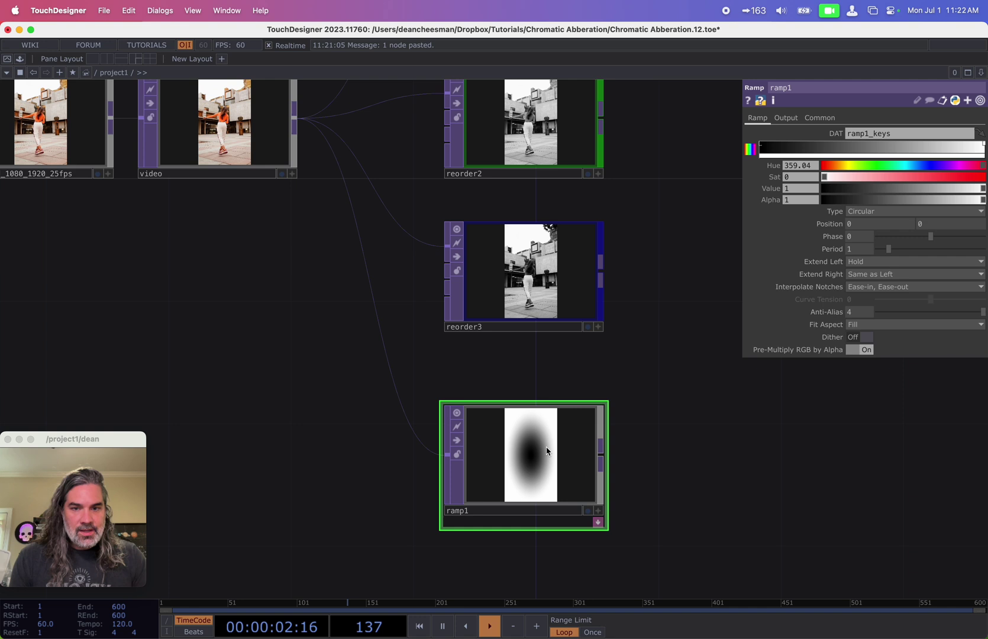
# Step: Add a Slope TOP fed by ramp1's output and place it beside ramp1
pyautogui.scroll(4, 546, 451)
pyautogui.moveTo(632, 455); pyautogui.dragTo(445, 434)
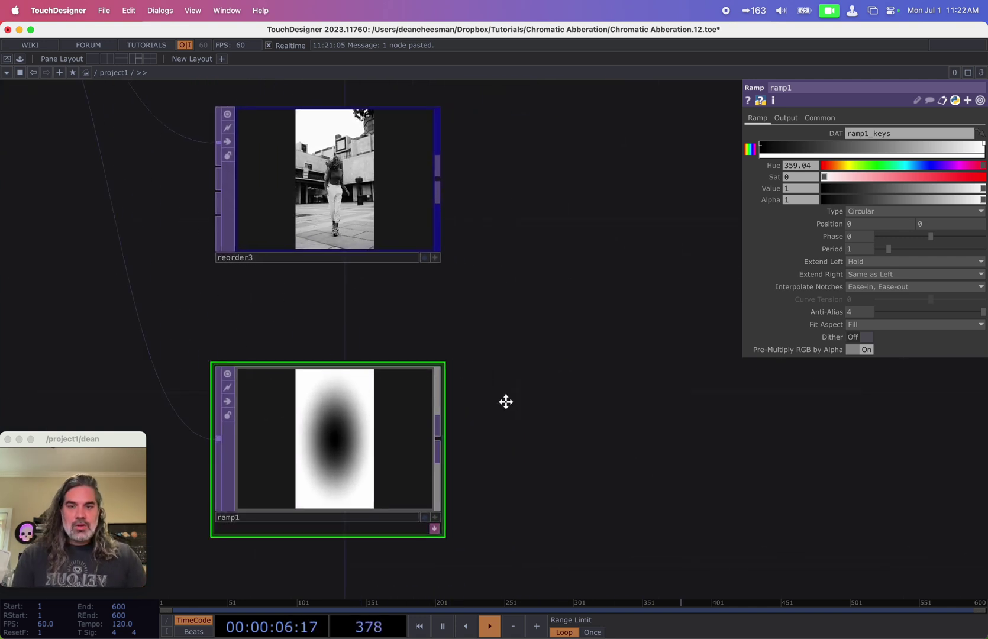
pyautogui.moveTo(506, 402); pyautogui.dragTo(478, 359)
pyautogui.scroll(-3, 477, 361)
pyautogui.click(426, 372)
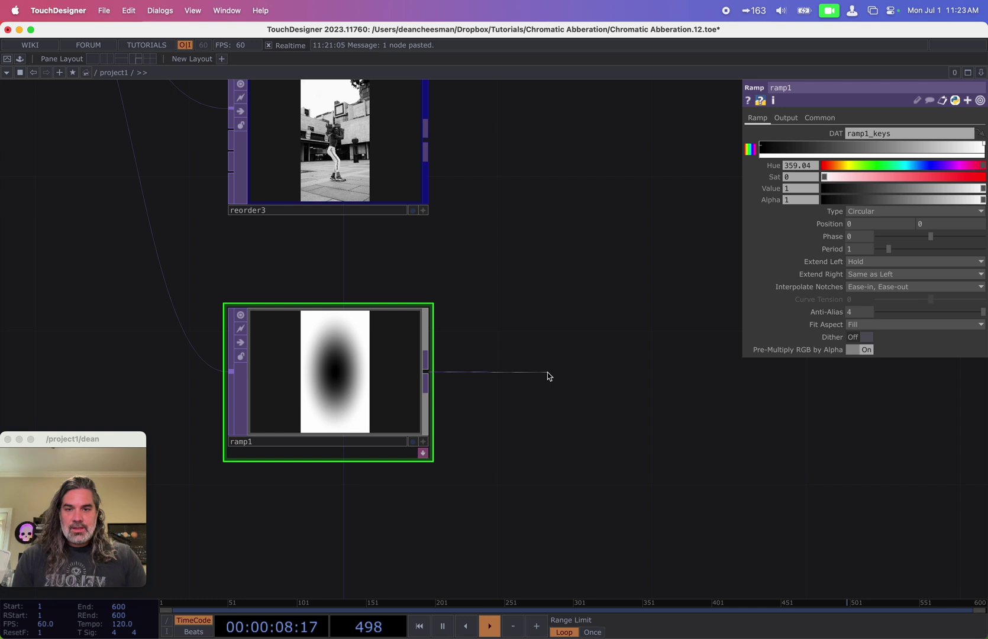
pyautogui.click(548, 372)
pyautogui.click(577, 510)
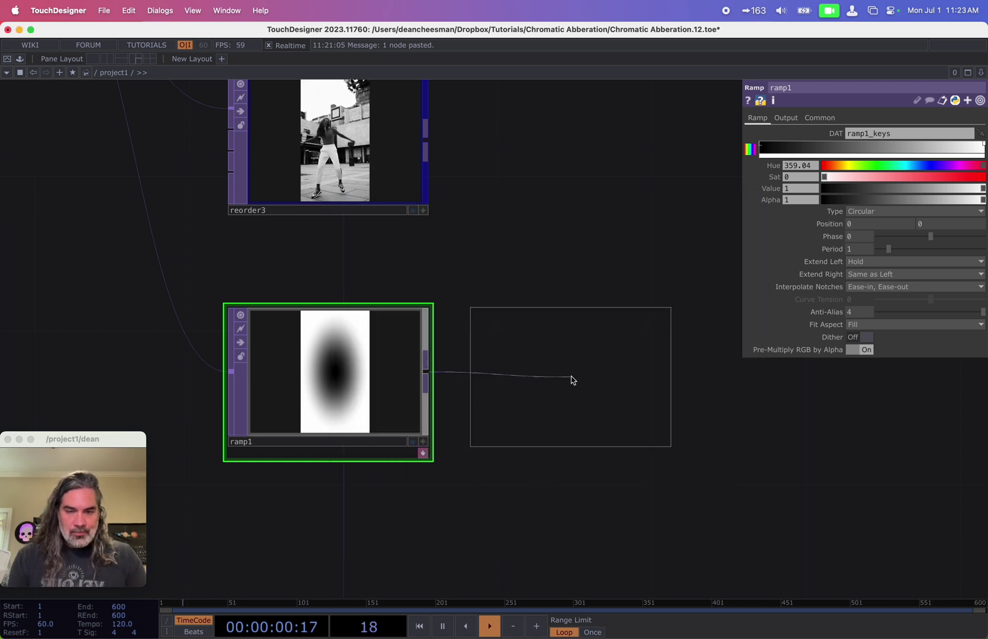
pyautogui.click(573, 380)
pyautogui.moveTo(580, 379); pyautogui.dragTo(601, 380)
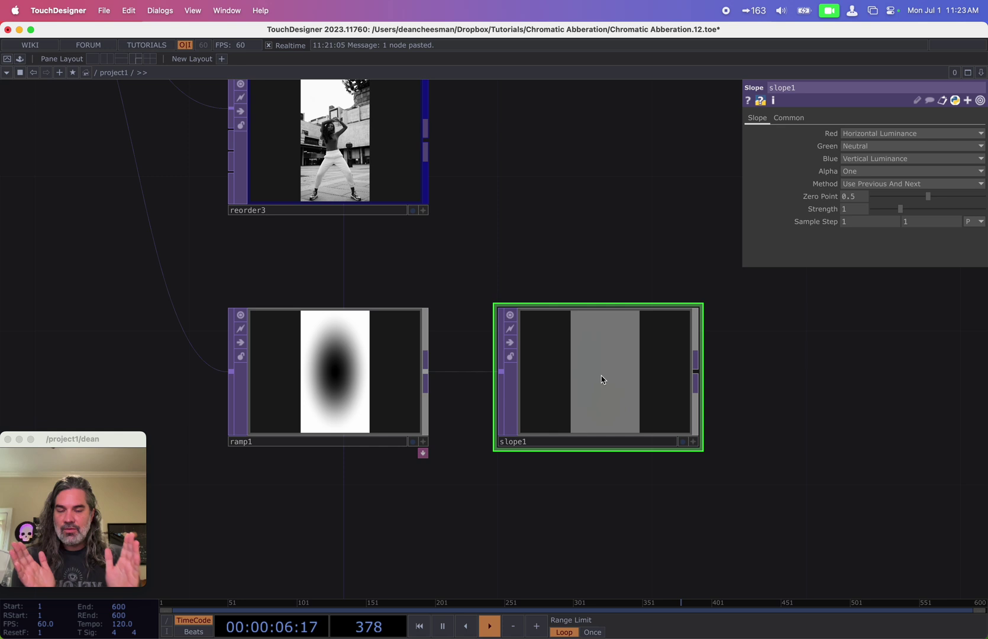
# Step: Make slope1's viewer active and display its R, G, B and A channels as separate normalized images to inspect the gradients
pyautogui.moveTo(608, 496); pyautogui.dragTo(534, 507)
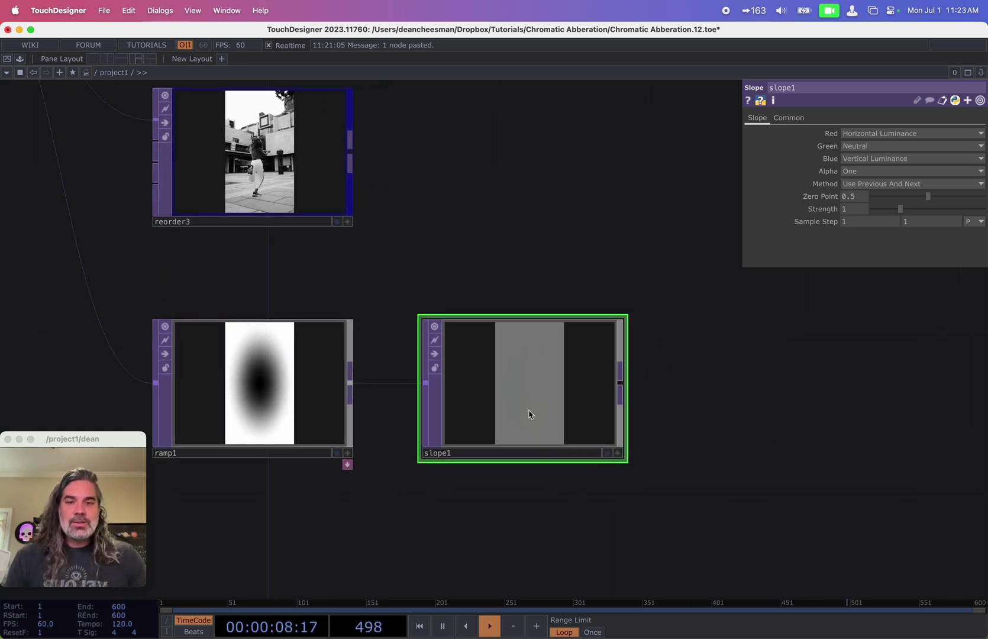
pyautogui.press('a')
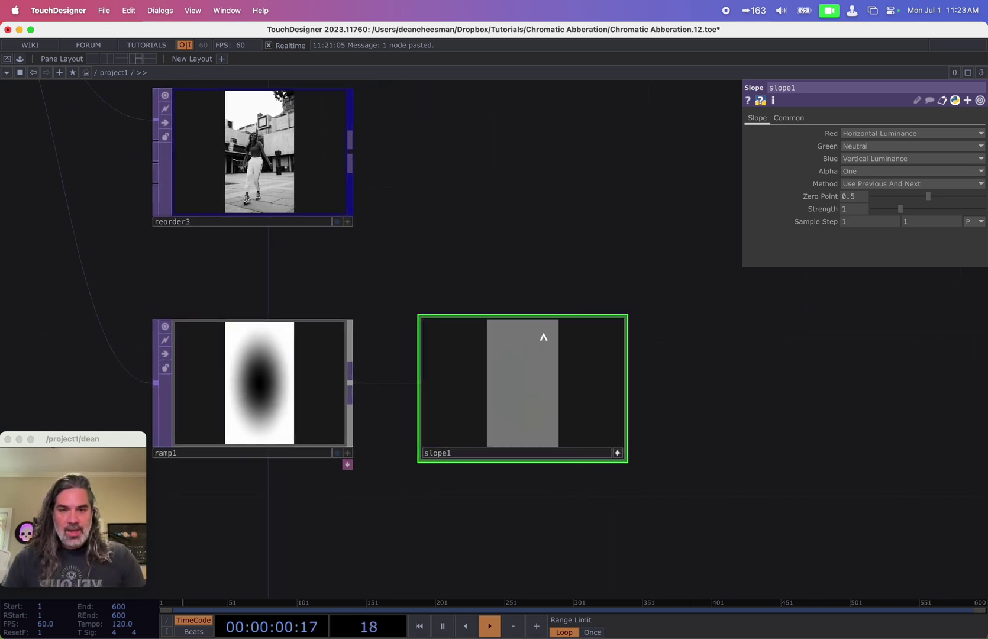
pyautogui.press('n')
pyautogui.scroll(5, 564, 386)
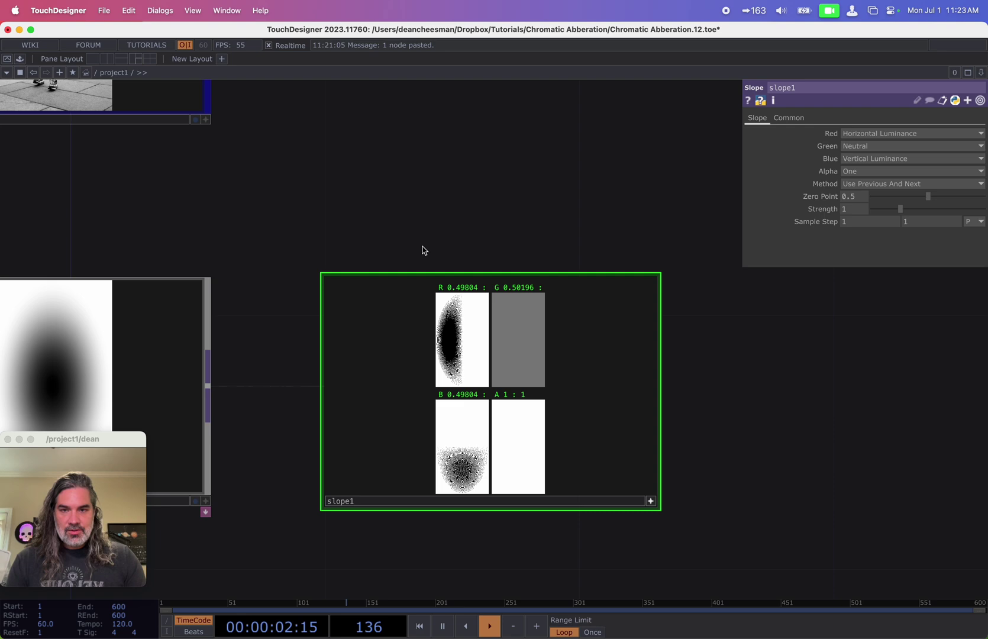
pyautogui.scroll(5, 602, 327)
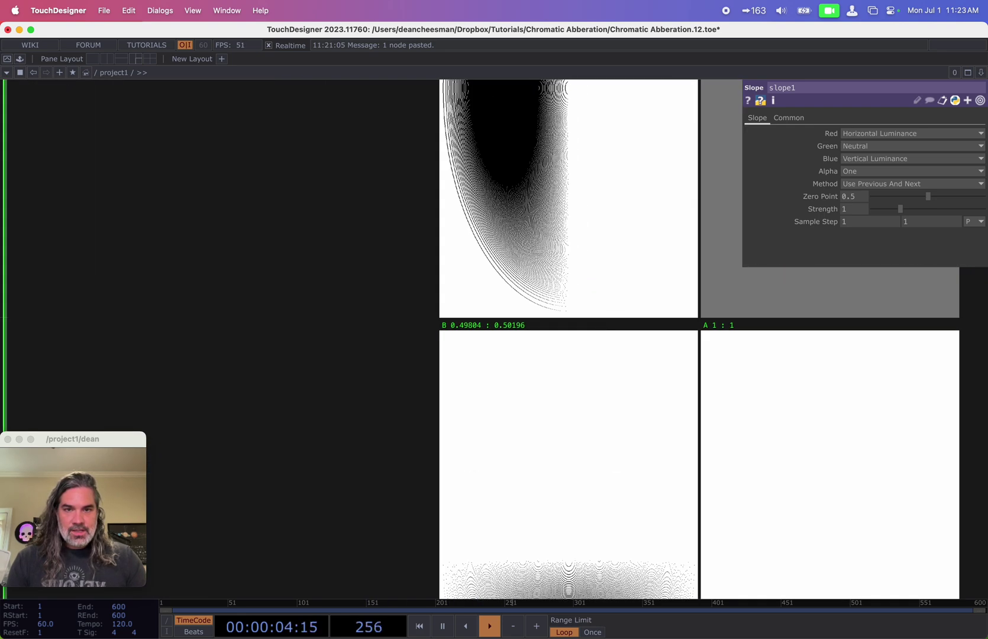
pyautogui.scroll(-8, 563, 281)
# Step: Set ramp1's Pixel Format to 32-bit float (Mono)
pyautogui.click(207, 284)
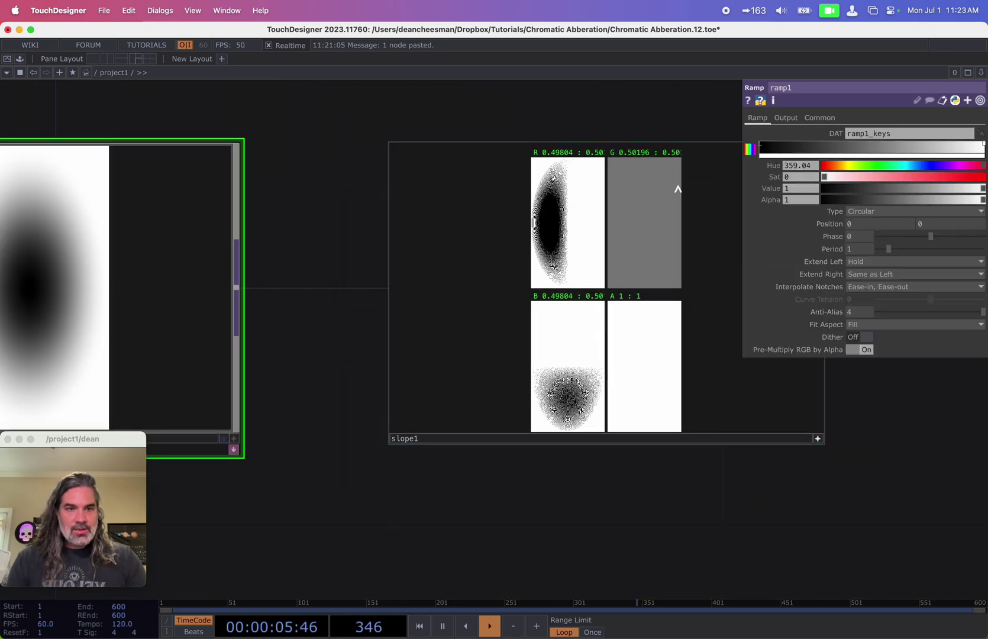
pyautogui.click(818, 117)
pyautogui.hscroll(-5, 294, 278)
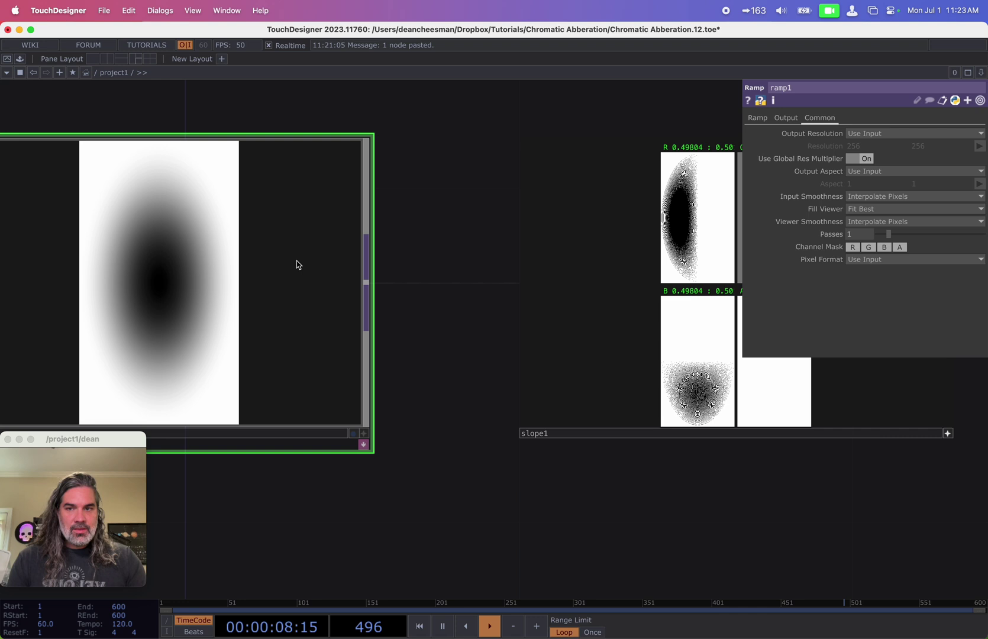
pyautogui.click(868, 261)
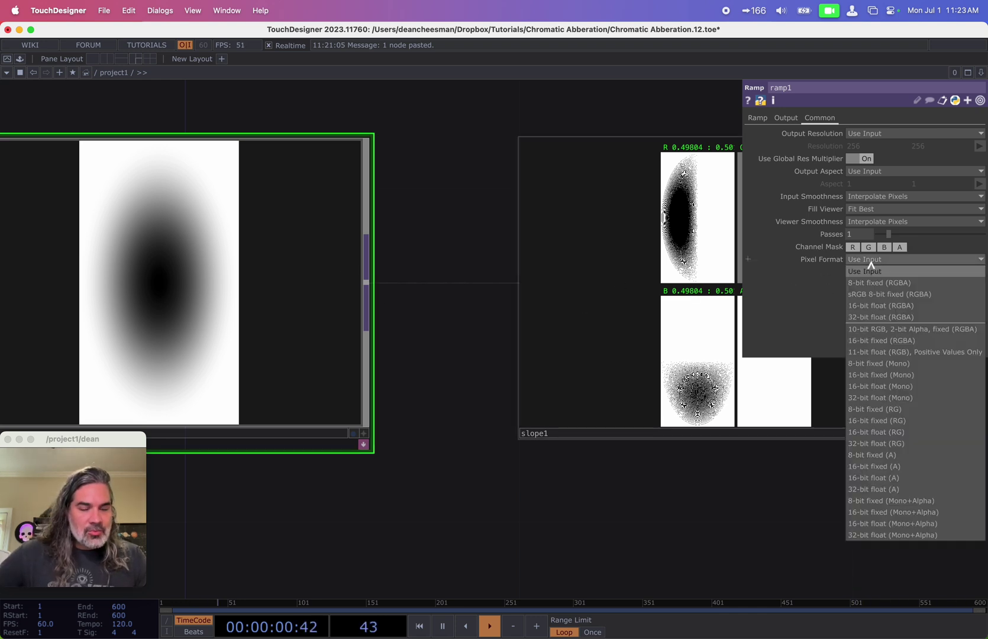
pyautogui.click(915, 398)
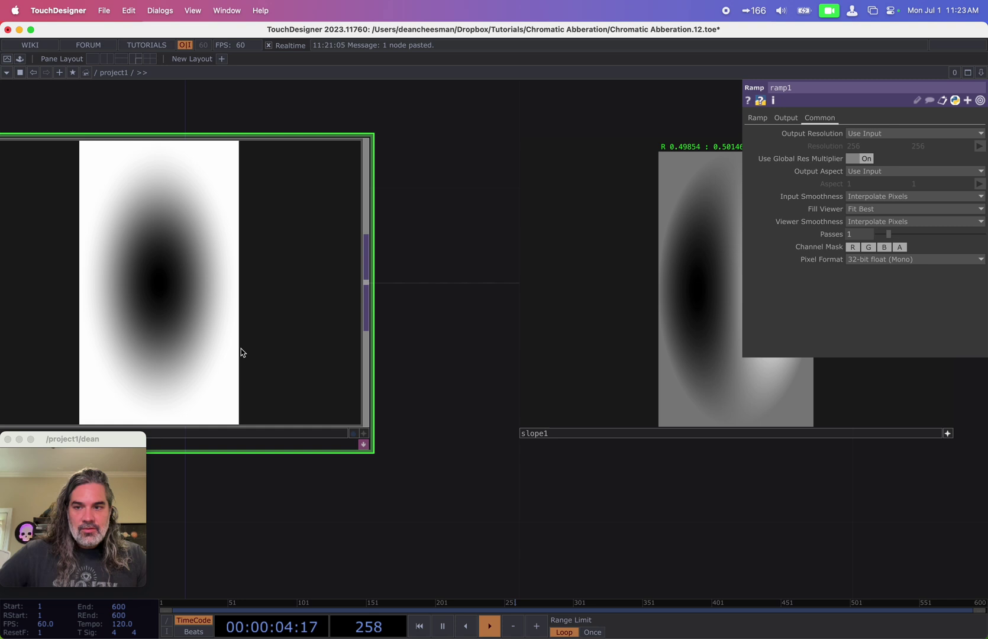
# Step: Set slope1's Pixel Format to 32-bit float (RG)
pyautogui.moveTo(352, 488); pyautogui.dragTo(203, 488)
pyautogui.hscroll(3, 551, 436)
pyautogui.click(551, 436)
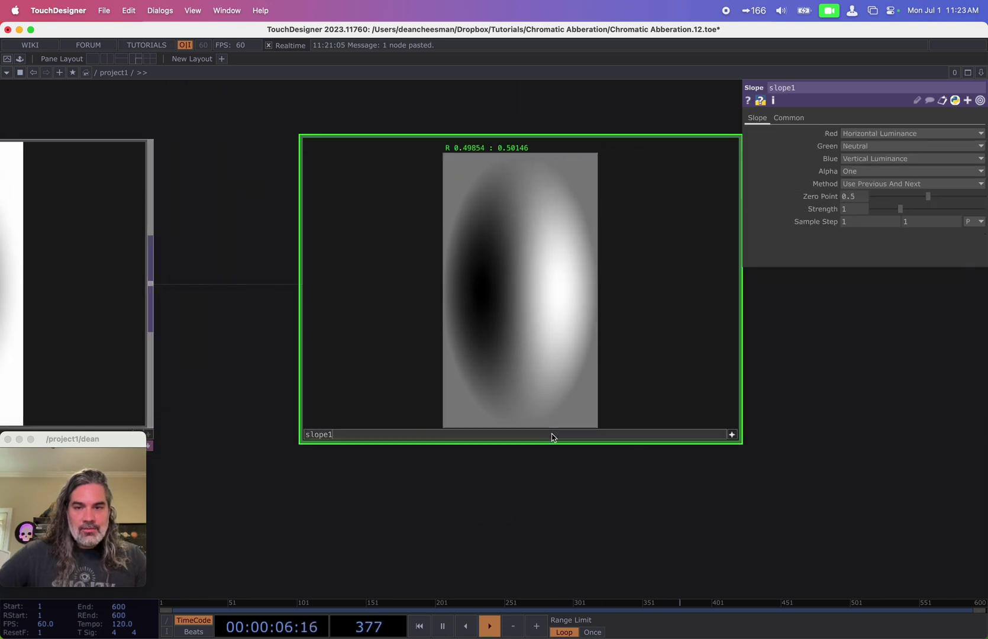
pyautogui.click(789, 118)
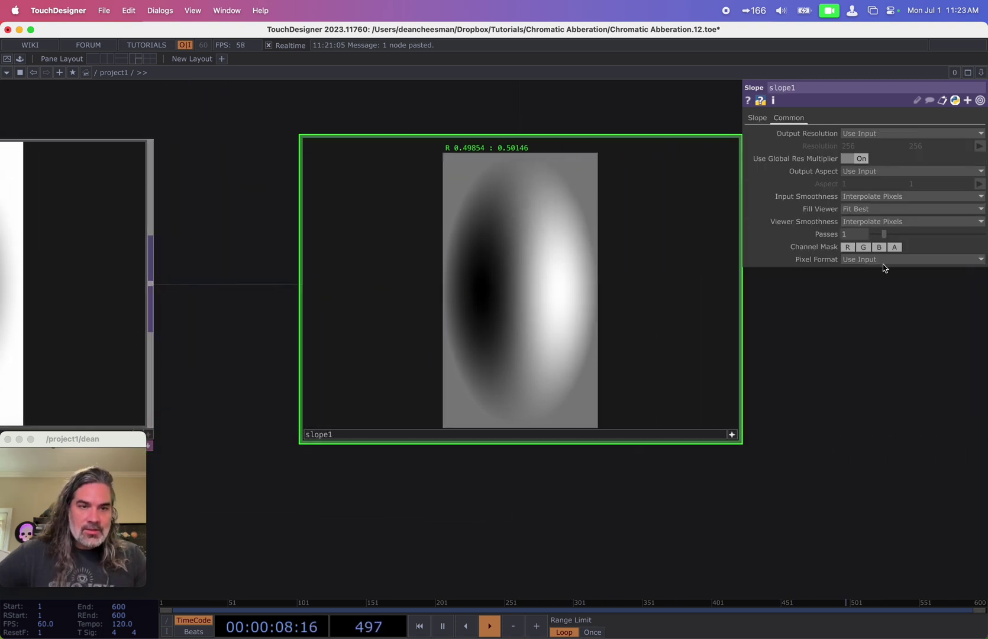
pyautogui.click(884, 262)
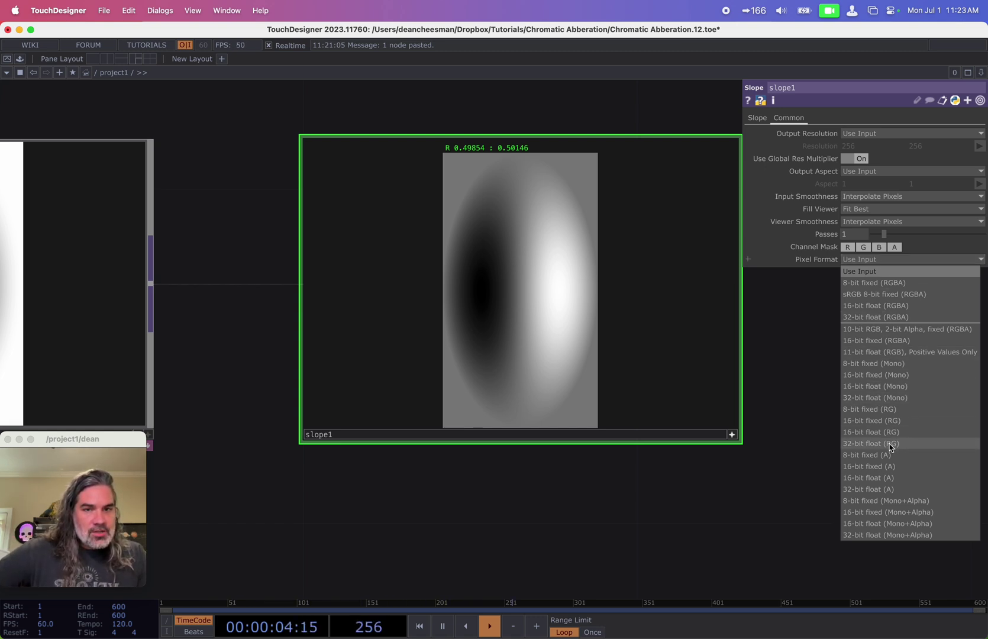
pyautogui.click(851, 443)
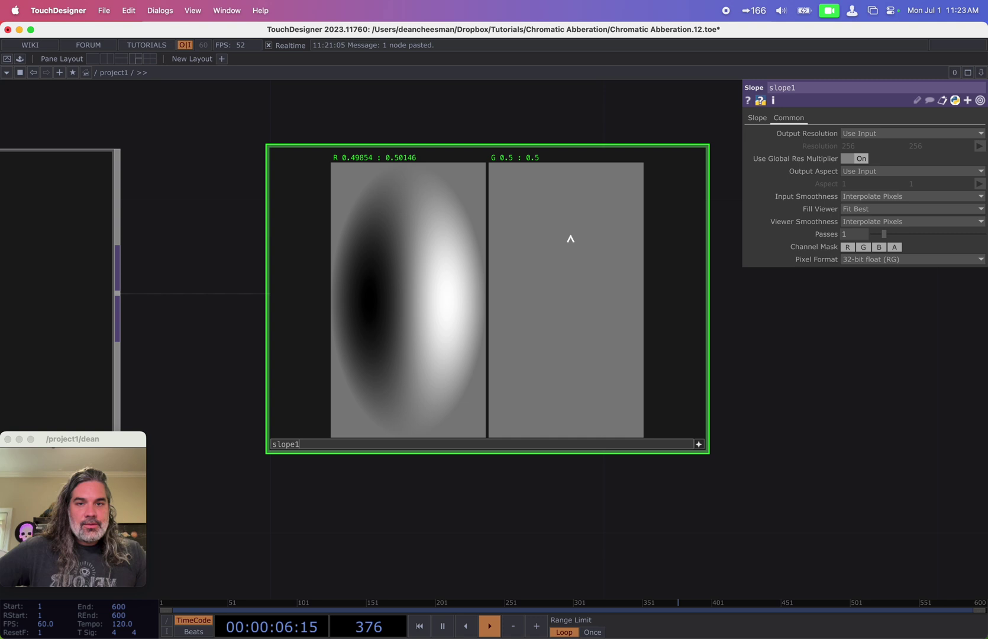
# Step: Set slope1's Green channel source to Vertical Luminance and examine both channel gradients
pyautogui.click(757, 118)
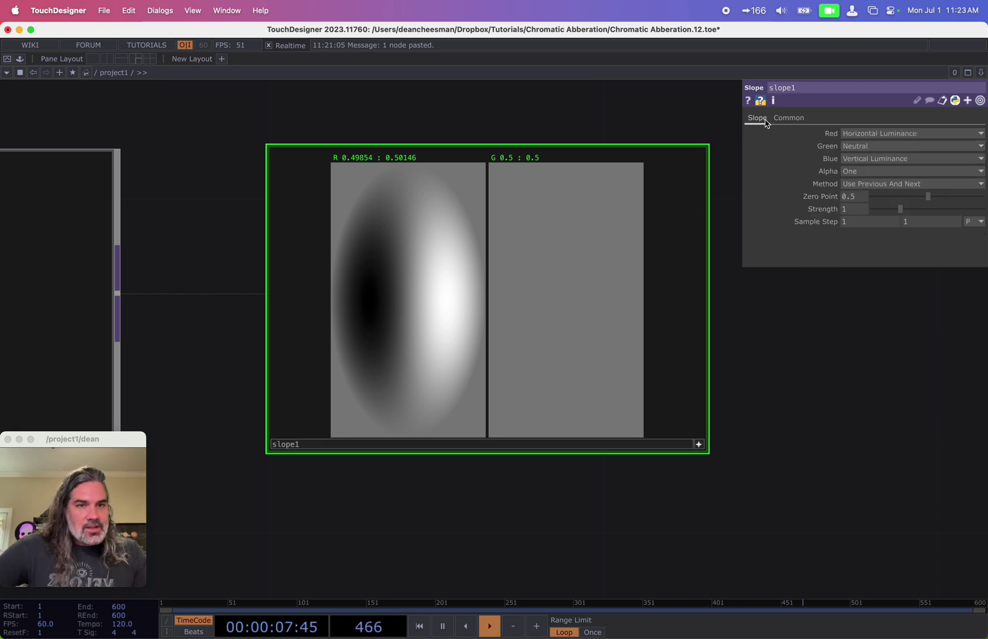
pyautogui.click(855, 146)
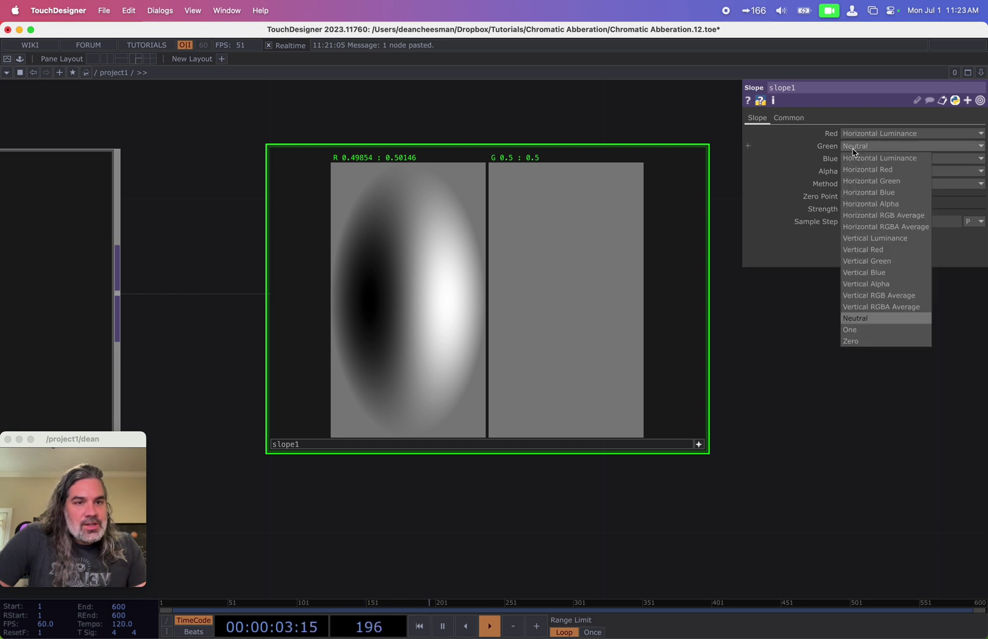
pyautogui.click(880, 239)
pyautogui.hscroll(5, 818, 425)
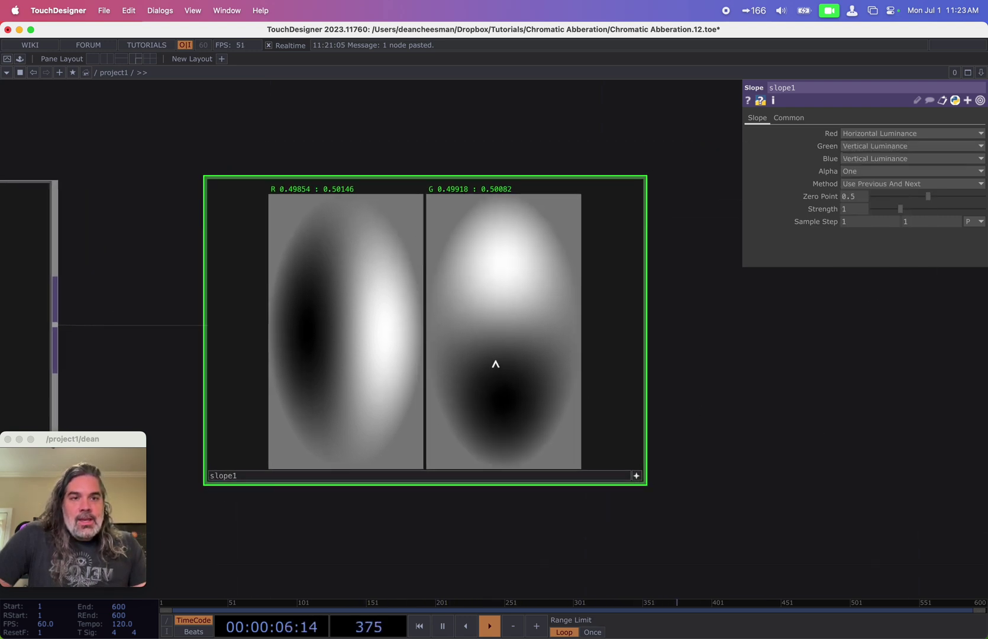
pyautogui.scroll(-2, 445, 324)
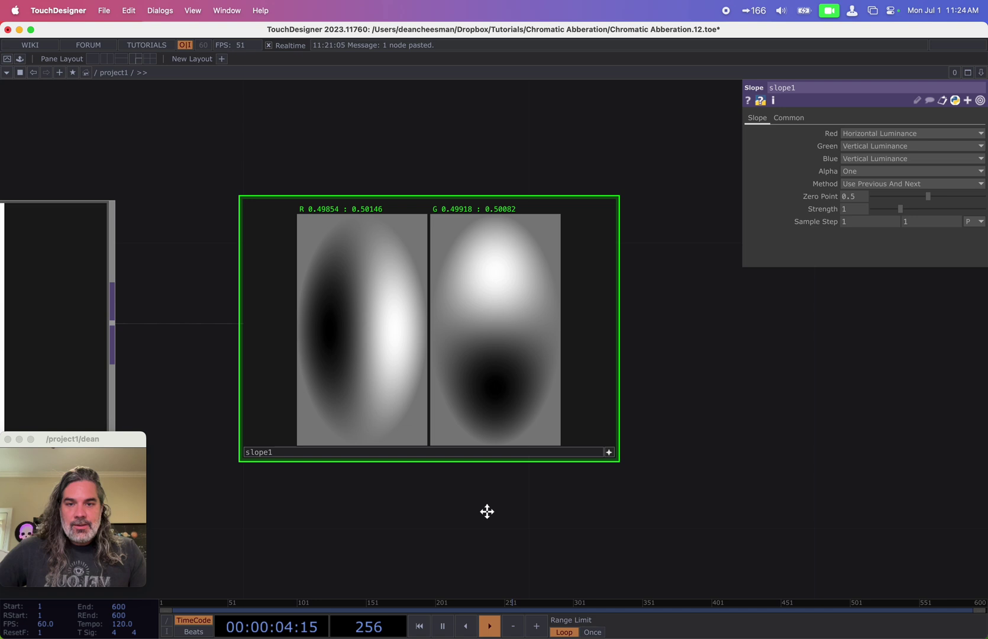
# Step: Add a second black key with Value 0 to ramp1's gradient, about a quarter of the way along, to enlarge the dark centre
pyautogui.hscroll(-5, 487, 512)
pyautogui.scroll(-2, 575, 474)
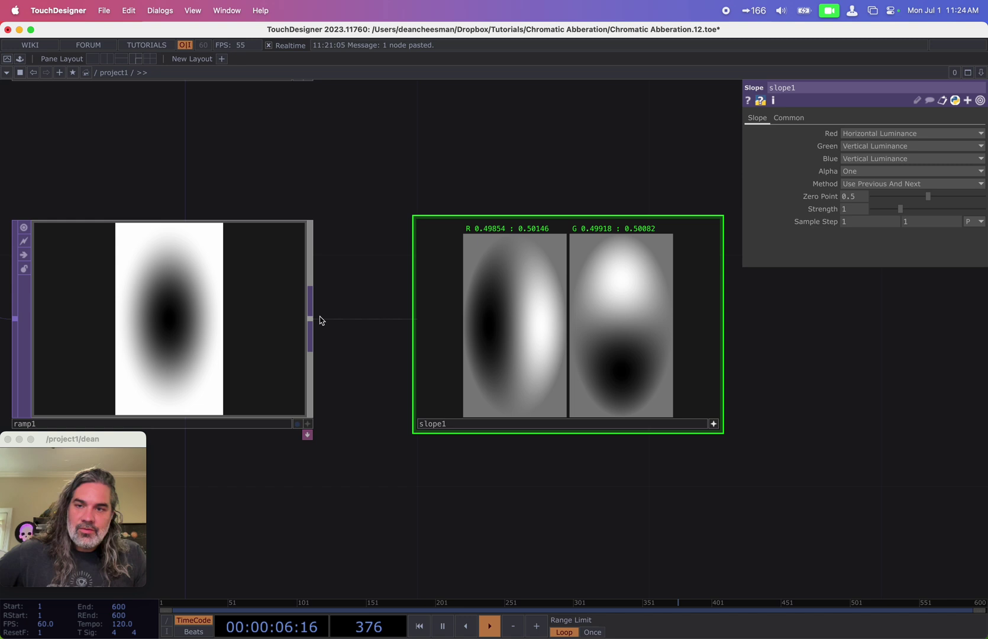
pyautogui.click(249, 367)
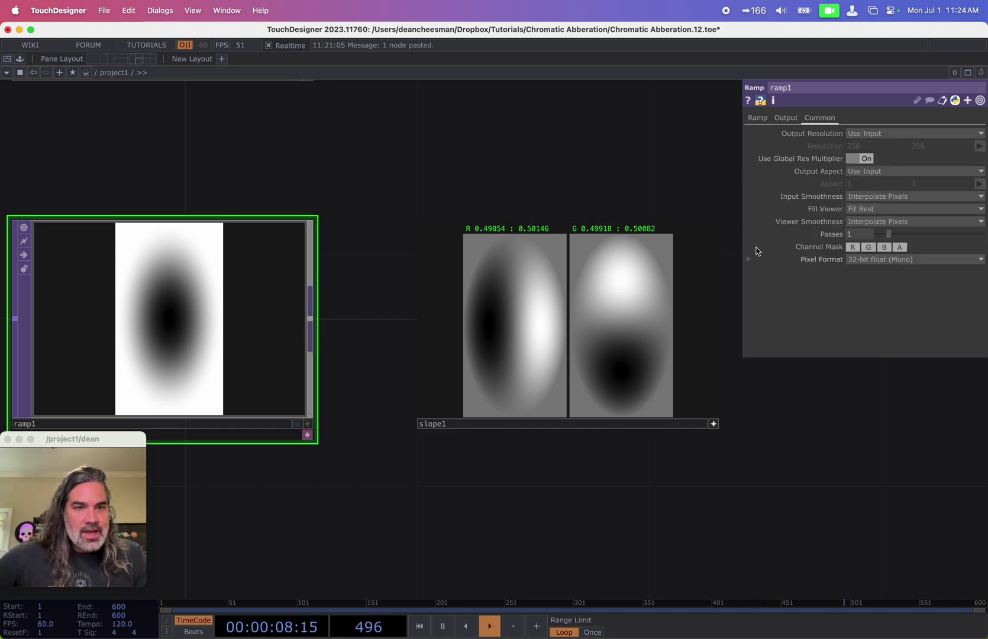
pyautogui.click(757, 118)
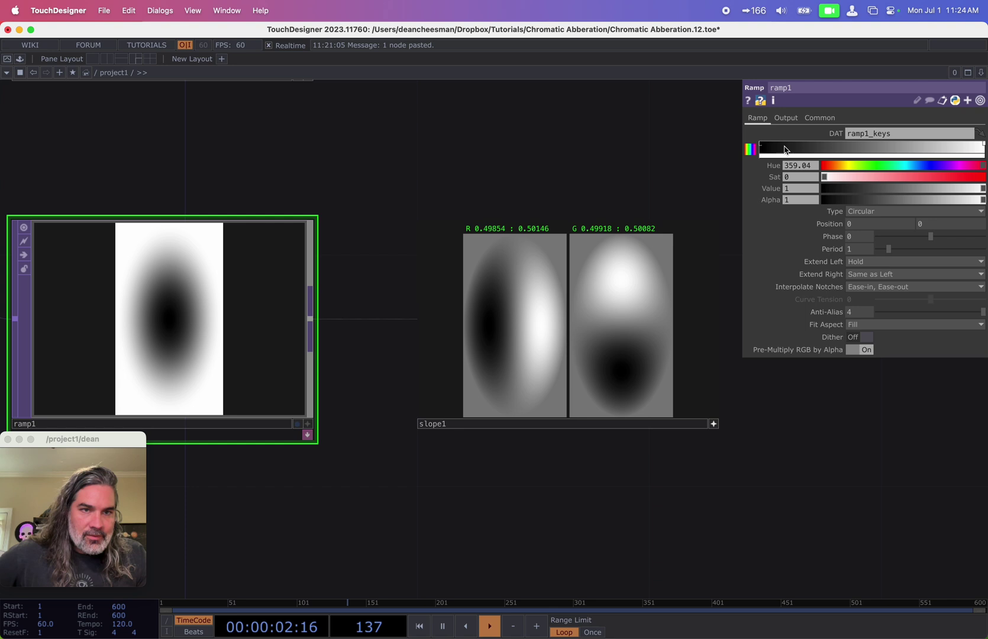
pyautogui.moveTo(785, 149); pyautogui.dragTo(795, 147)
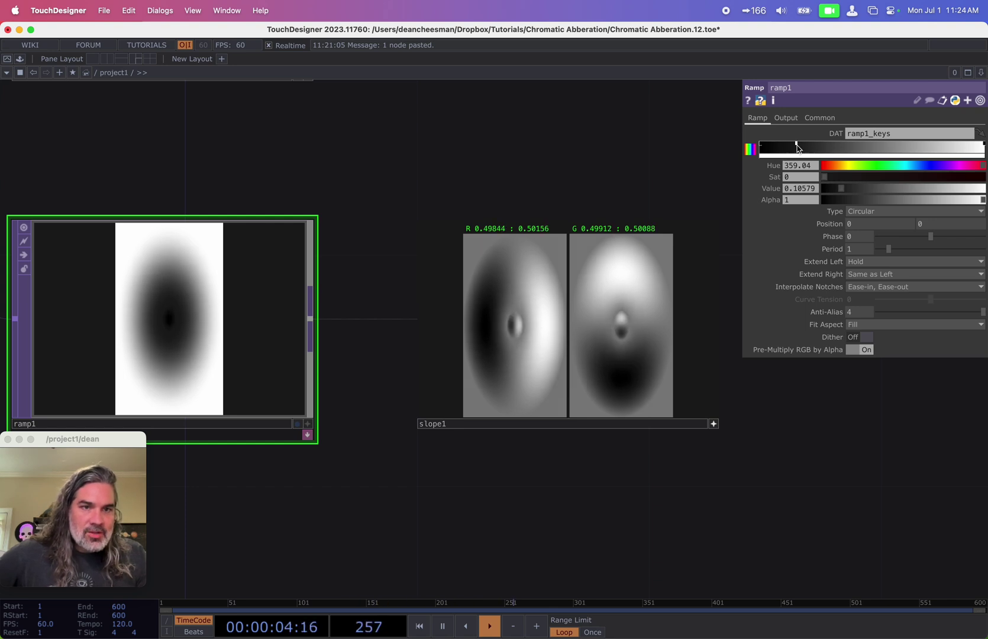
pyautogui.moveTo(859, 194); pyautogui.dragTo(824, 189)
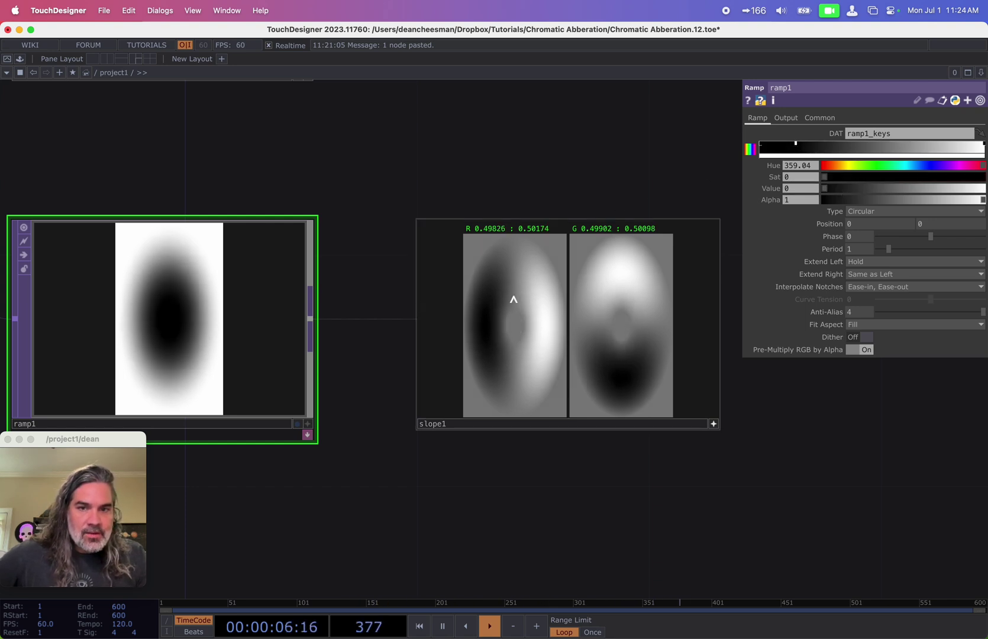
pyautogui.moveTo(797, 146); pyautogui.dragTo(819, 146)
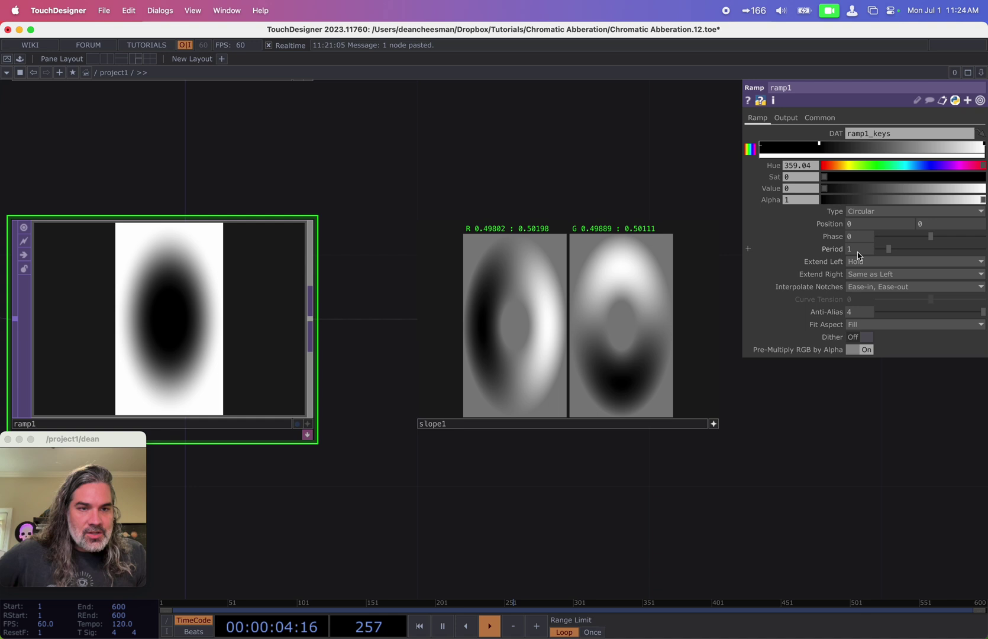
# Step: Increase ramp1's Period to 1.98 so the gradient spreads beyond the frame edges
pyautogui.moveTo(887, 256); pyautogui.dragTo(897, 255)
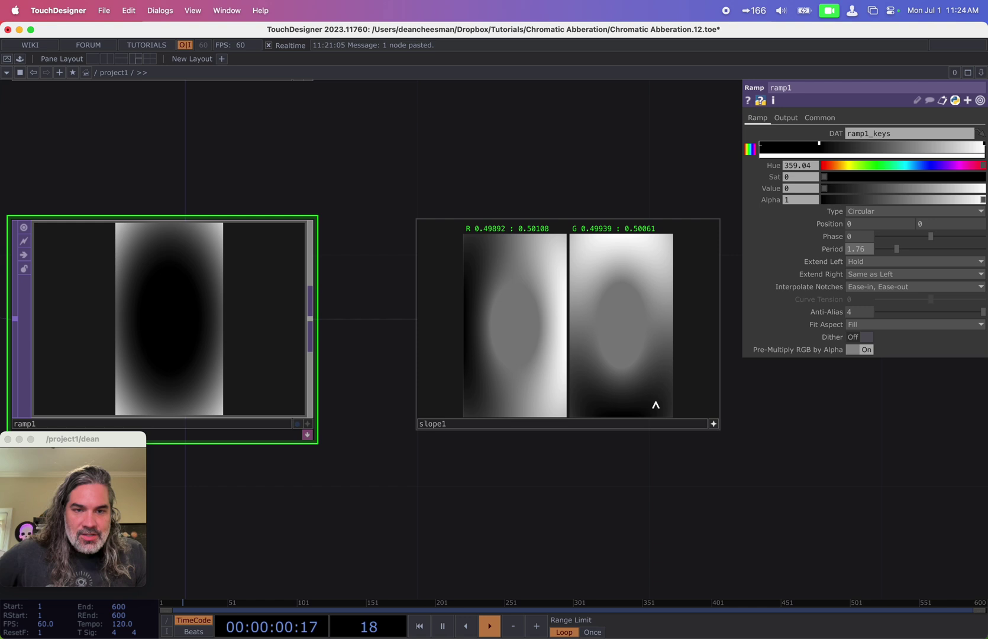
pyautogui.moveTo(899, 247); pyautogui.dragTo(901, 248)
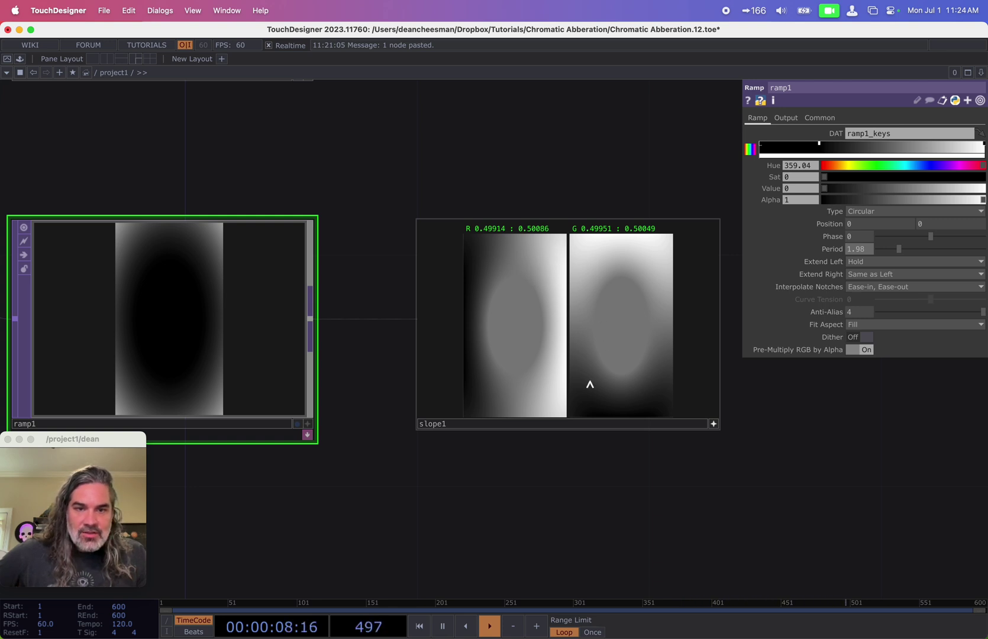
# Step: Deactivate slope1's viewer and set its Zero Point to 0
pyautogui.moveTo(716, 486); pyautogui.dragTo(571, 492)
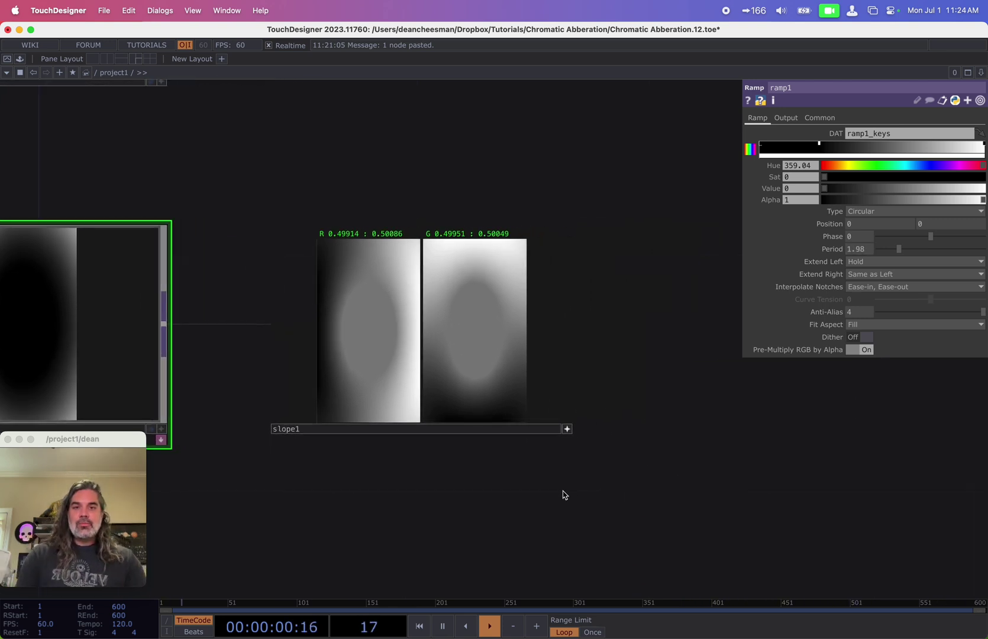
pyautogui.click(567, 430)
pyautogui.click(472, 365)
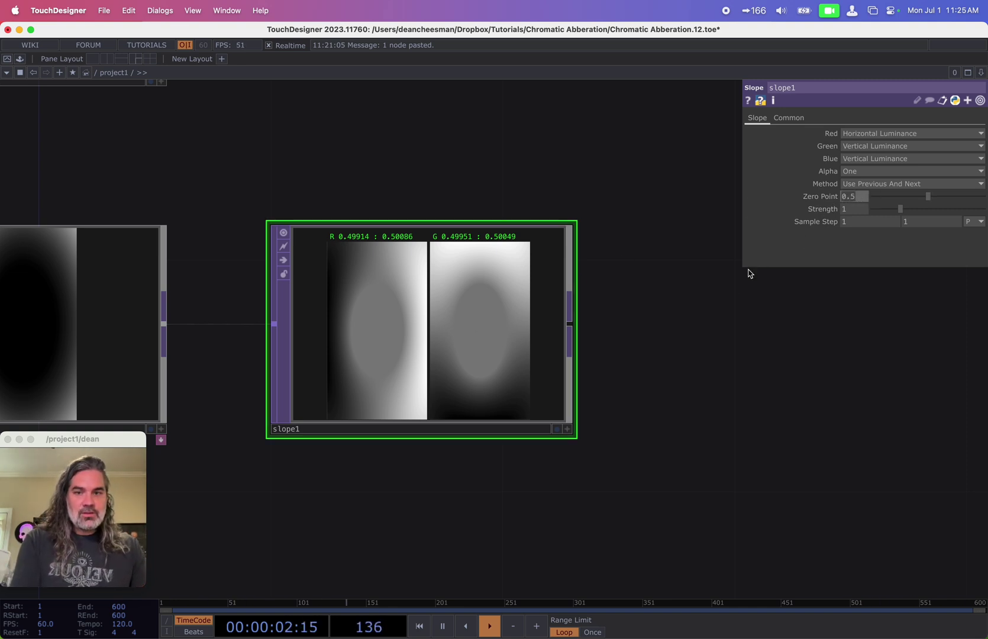
# Step: Add a Displace TOP wired from reorder1's output and place it well to the right in the same row
pyautogui.scroll(-5, 651, 384)
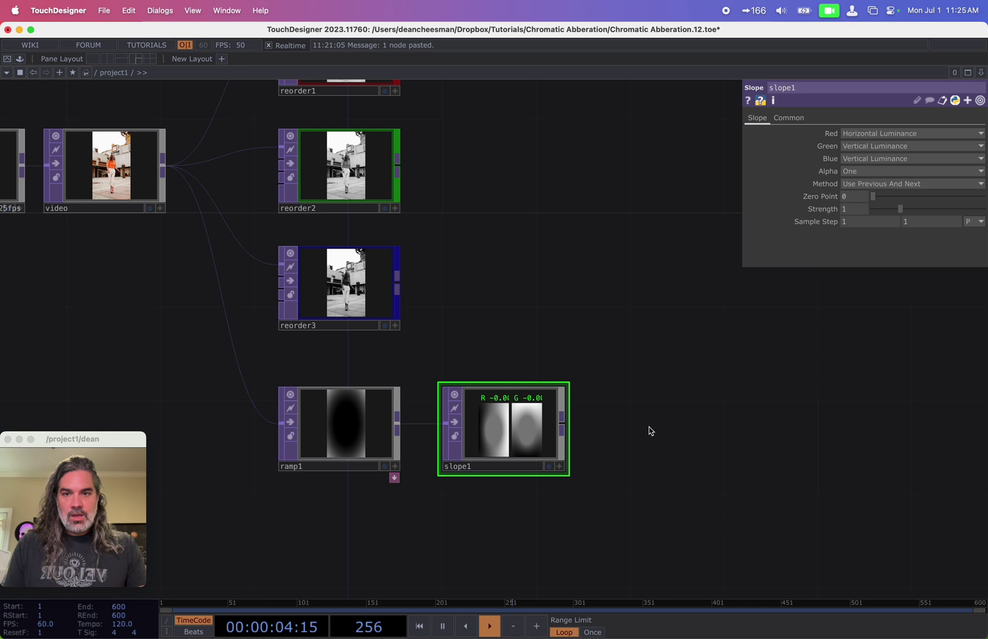
pyautogui.scroll(-3, 573, 459)
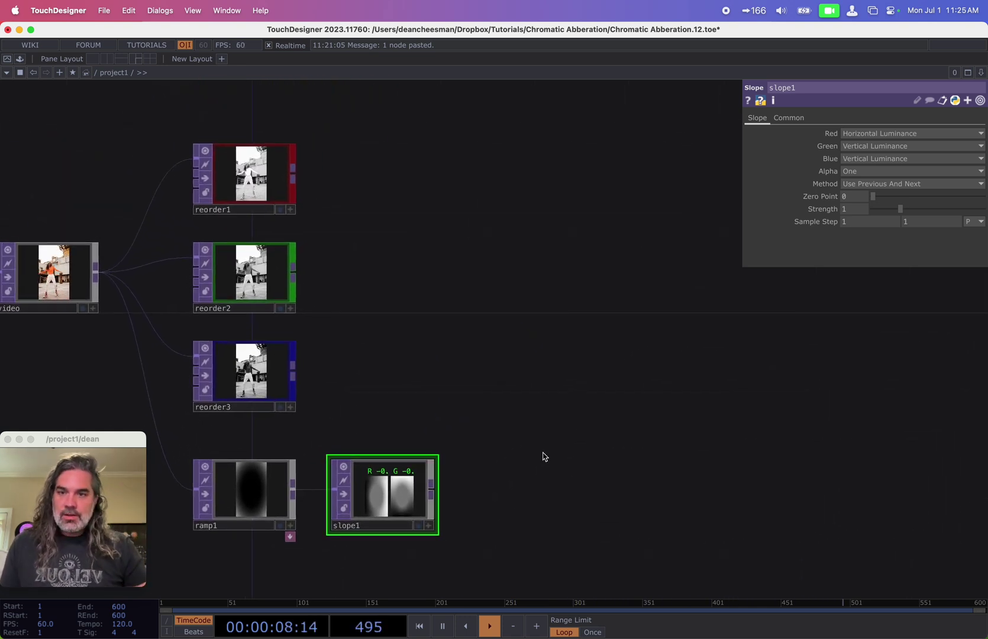
pyautogui.click(294, 170)
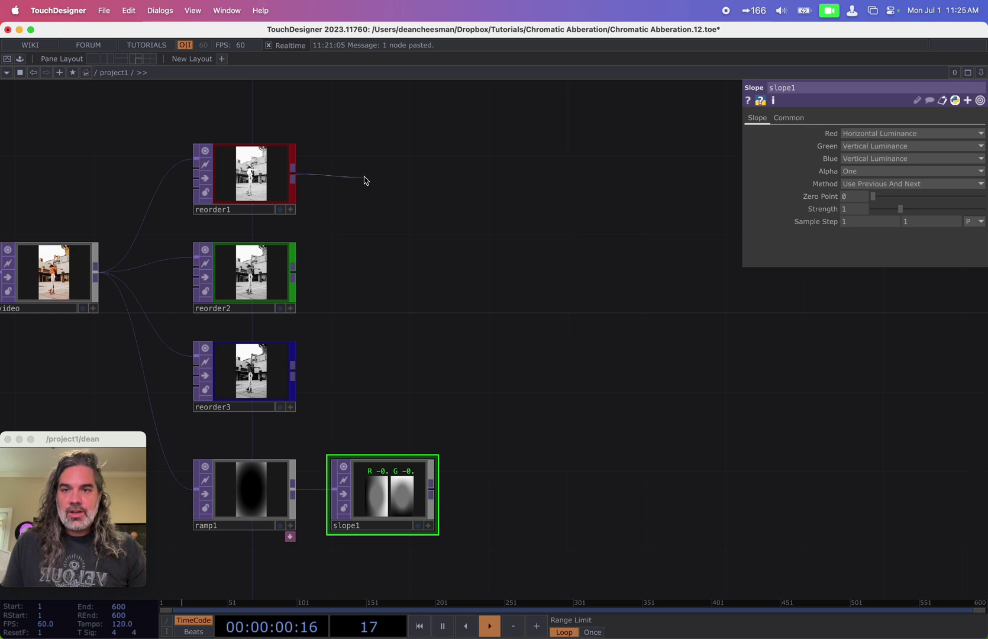
pyautogui.click(420, 182)
pyautogui.write('d')
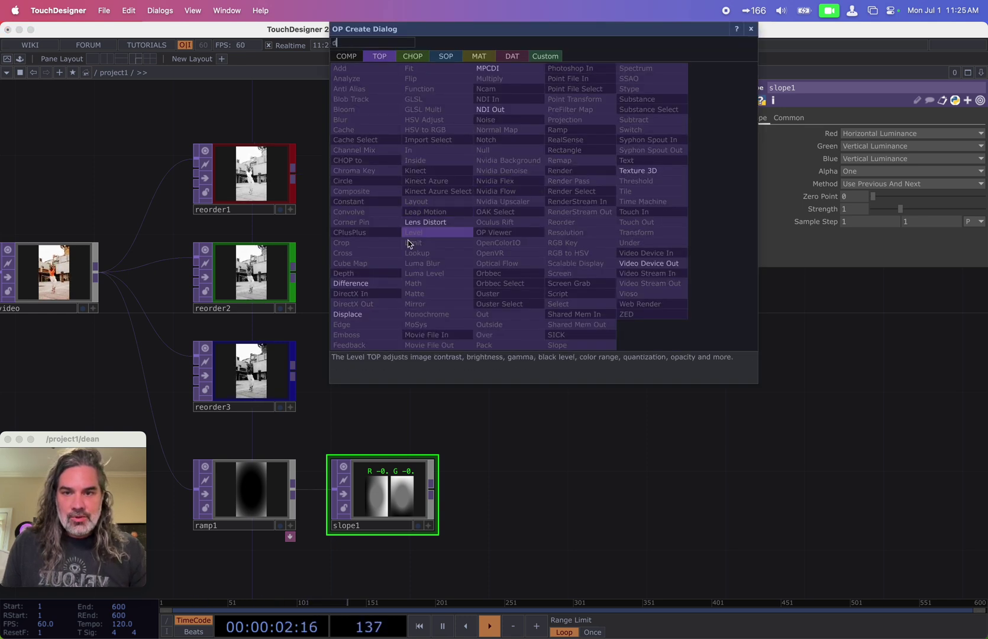
pyautogui.click(360, 318)
pyautogui.click(654, 195)
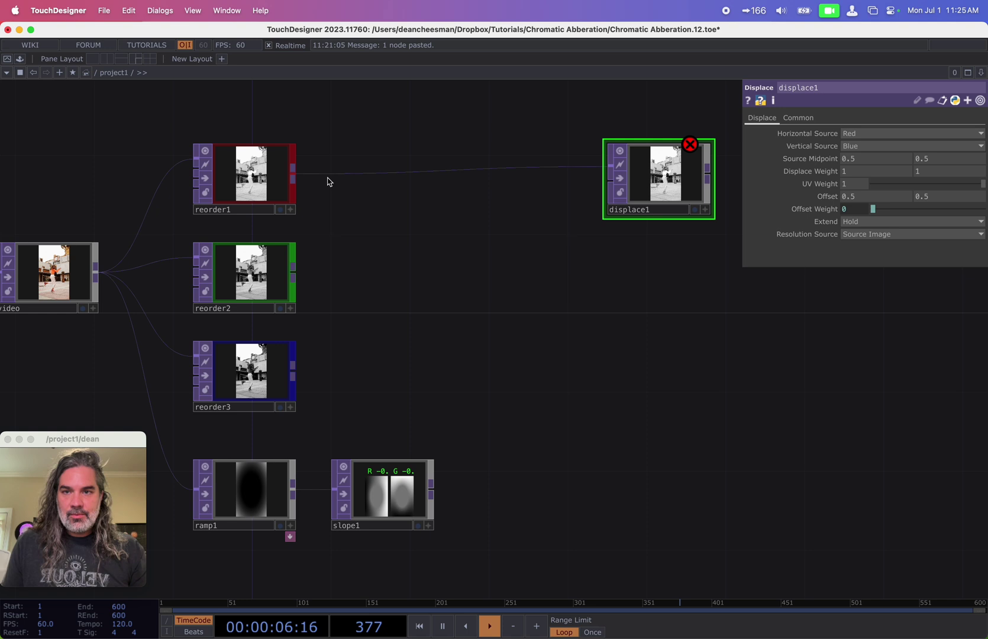
# Step: Branch a Multiply TOP off reorder1 and place it between reorder1 and displace1
pyautogui.click(292, 177)
pyautogui.click(462, 214)
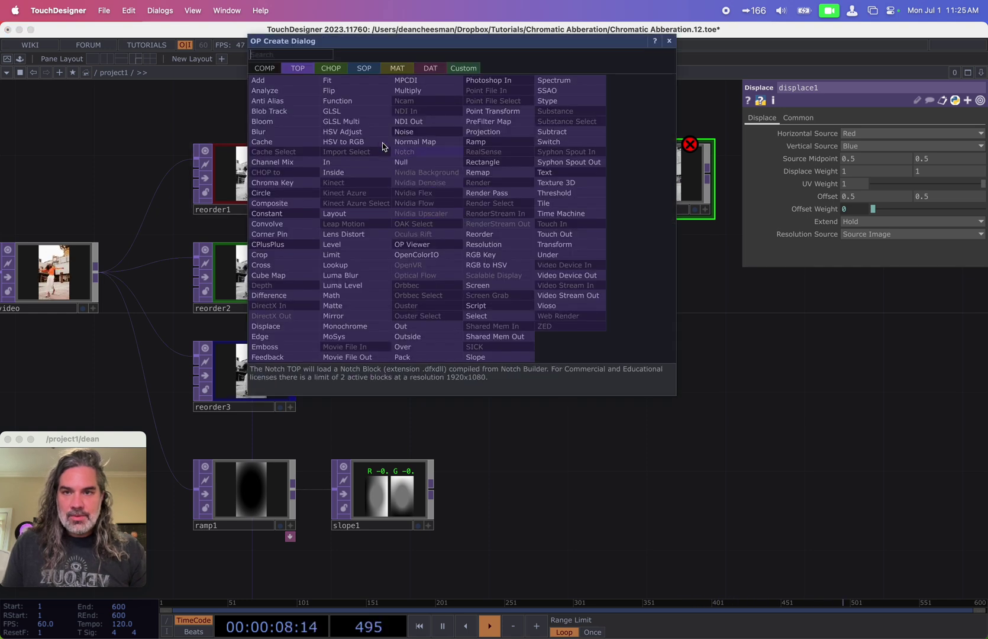
pyautogui.write('mu')
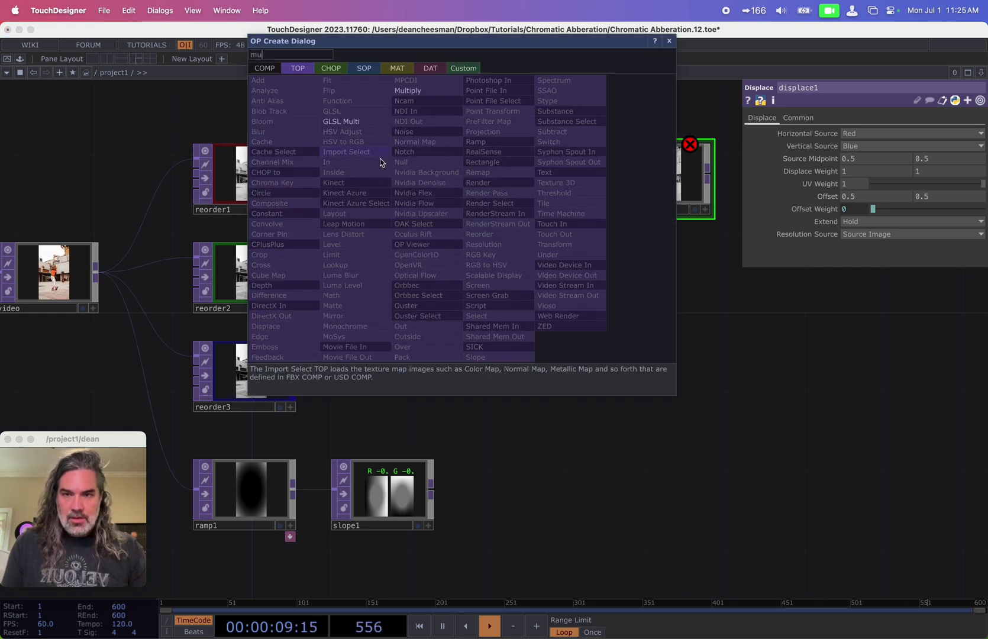
pyautogui.click(419, 95)
pyautogui.click(515, 218)
# Step: Connect slope1 to multiply1's second input and multiply1 to displace1's second input
pyautogui.click(431, 490)
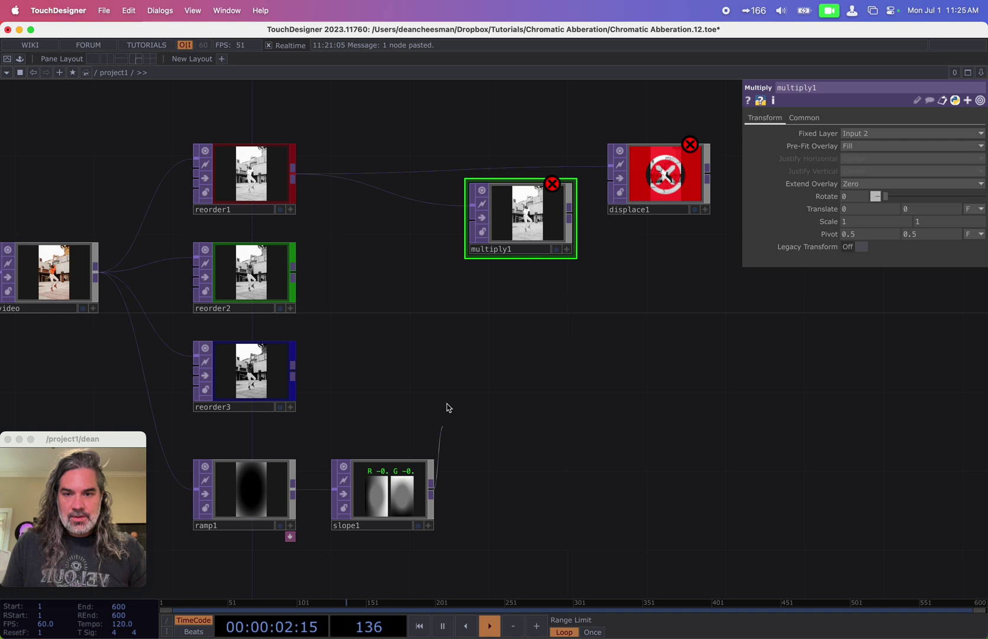
pyautogui.click(470, 220)
pyautogui.click(569, 213)
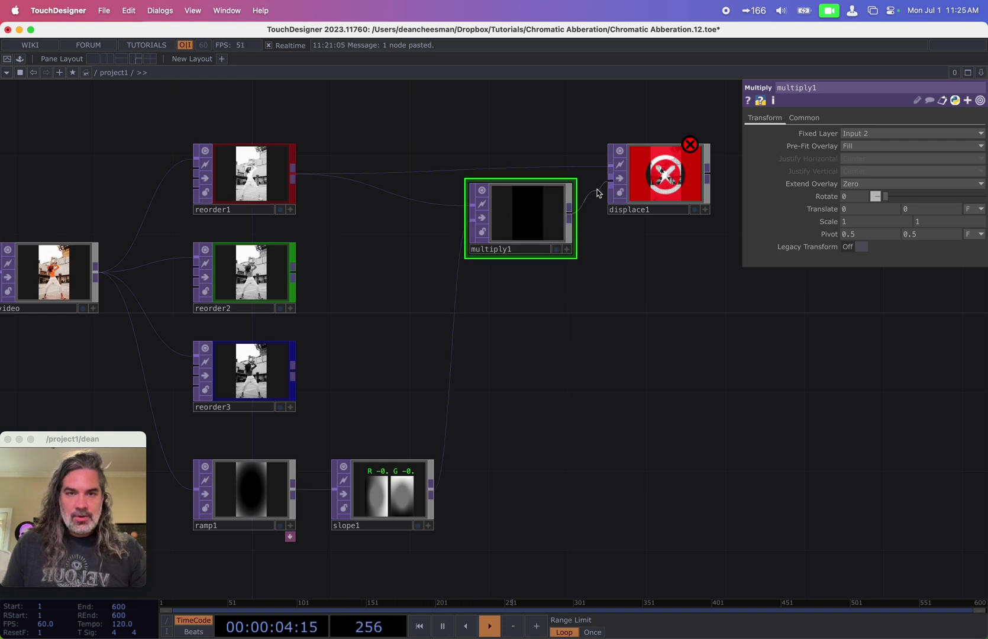
pyautogui.click(599, 191)
# Step: Activate multiply1's viewer and examine its output as separate normalized channel images
pyautogui.moveTo(641, 254); pyautogui.dragTo(611, 296)
pyautogui.scroll(3, 613, 299)
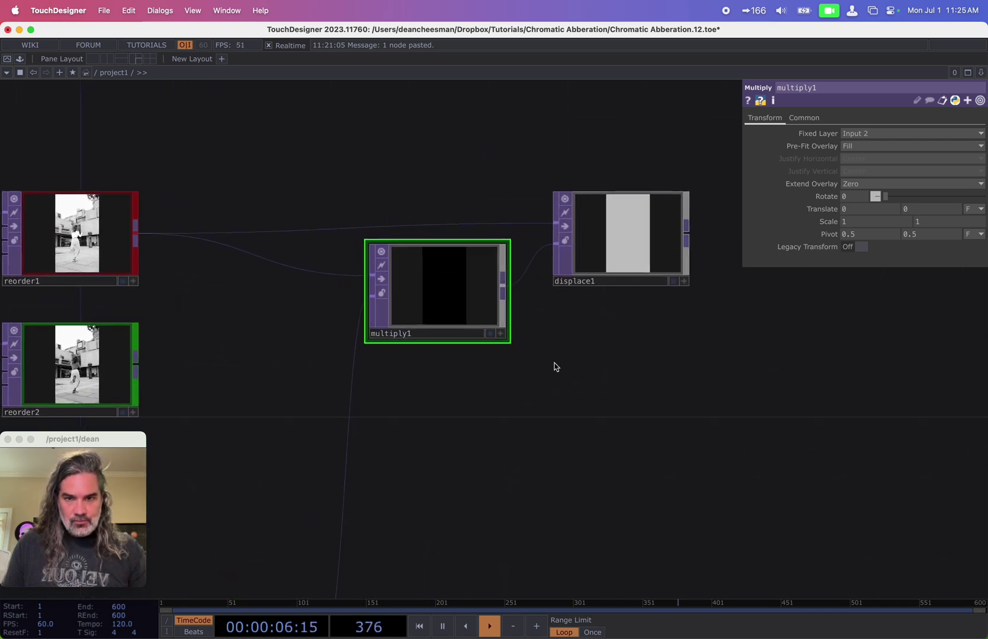
pyautogui.moveTo(556, 367); pyautogui.dragTo(550, 382)
pyautogui.moveTo(487, 324); pyautogui.dragTo(487, 350)
pyautogui.moveTo(621, 342); pyautogui.dragTo(592, 346)
pyautogui.scroll(3, 619, 330)
pyautogui.scroll(1, 619, 329)
pyautogui.press('a')
pyautogui.press('n')
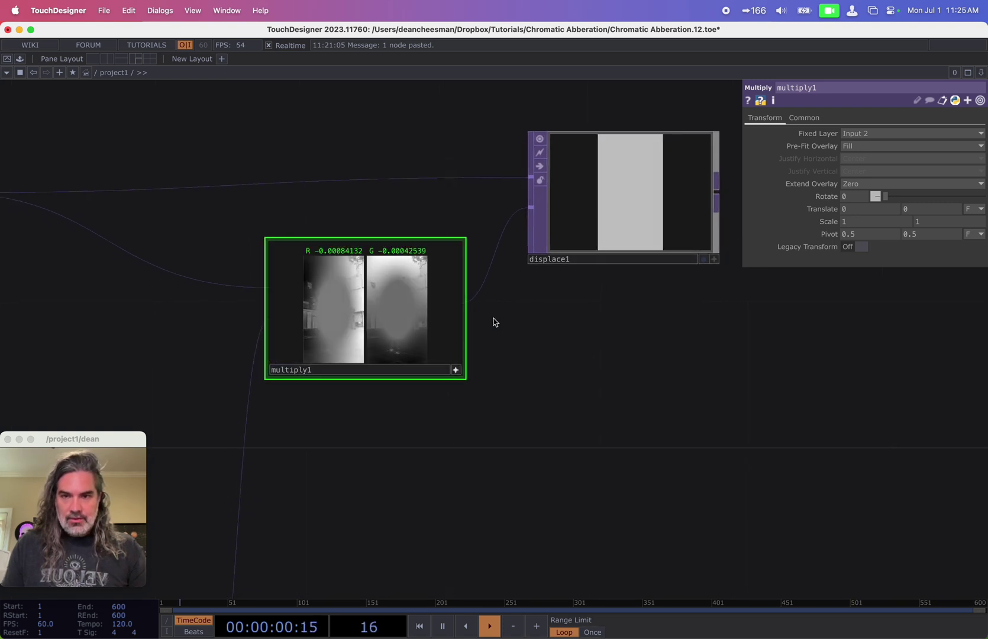
pyautogui.scroll(5, 402, 308)
pyautogui.moveTo(603, 415); pyautogui.dragTo(515, 470)
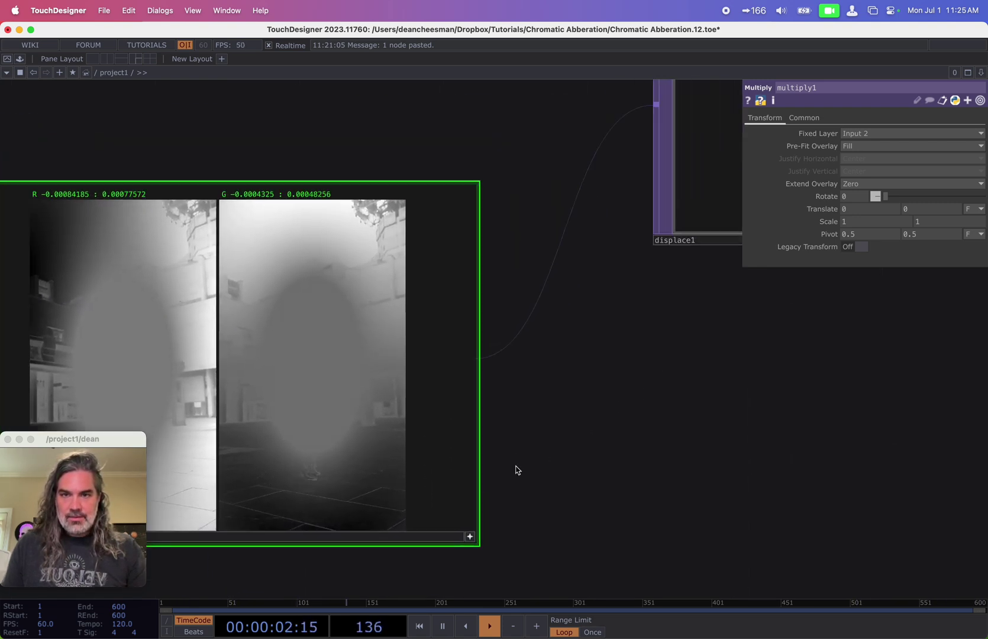
# Step: Set displace1's Vertical Source to Green
pyautogui.scroll(-3, 517, 467)
pyautogui.hscroll(2, 620, 448)
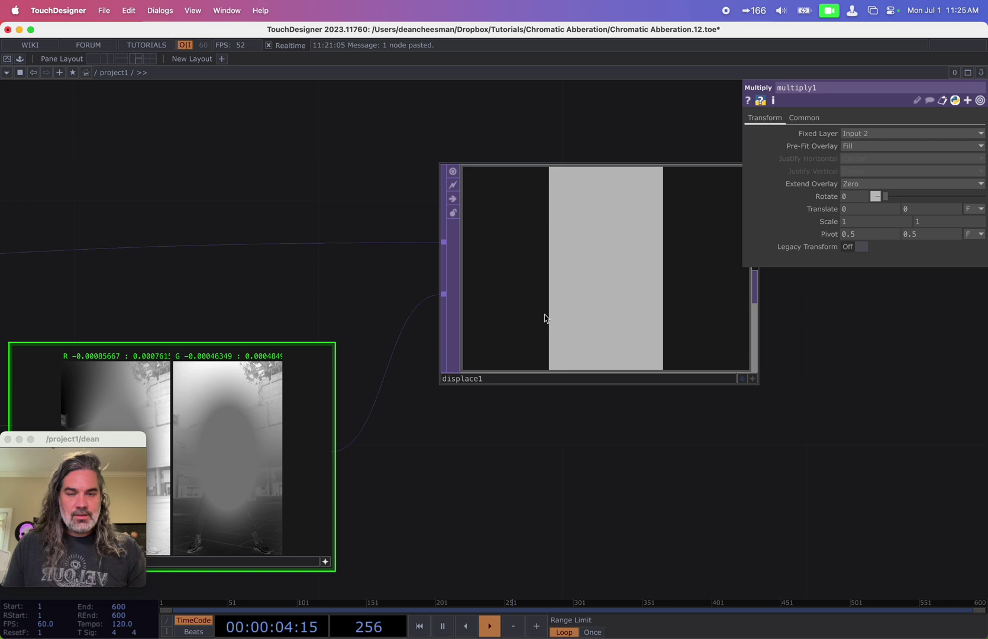
pyautogui.click(545, 318)
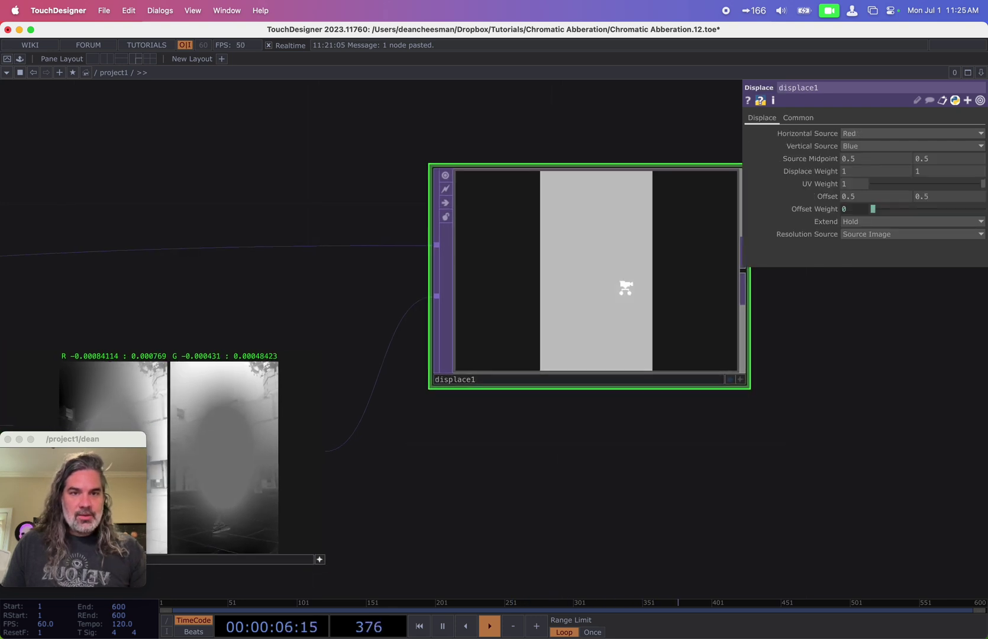
pyautogui.scroll(-2, 625, 288)
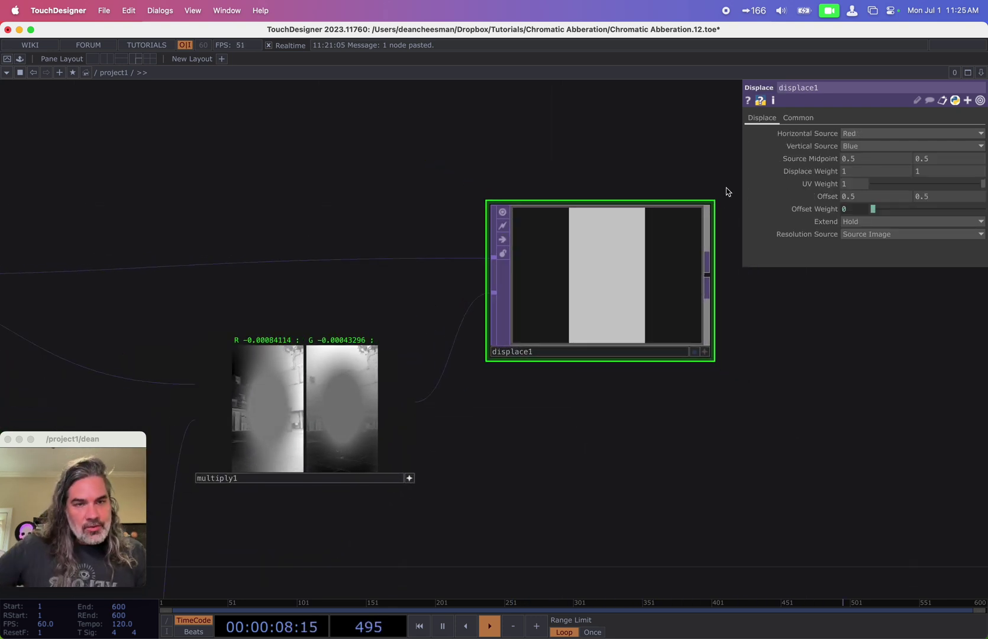
pyautogui.click(872, 147)
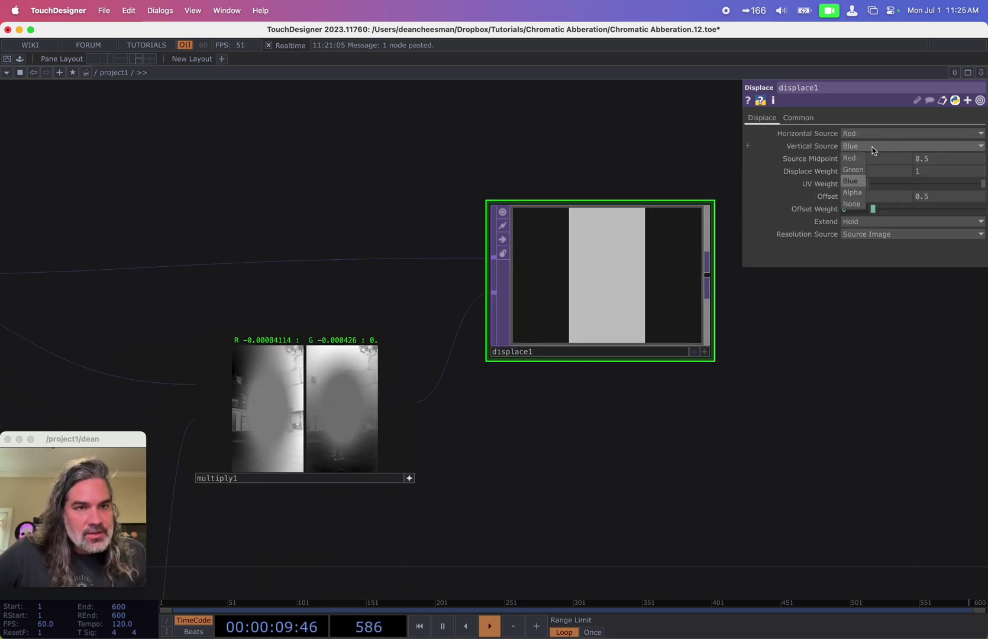
pyautogui.click(853, 170)
pyautogui.middleClick(614, 264)
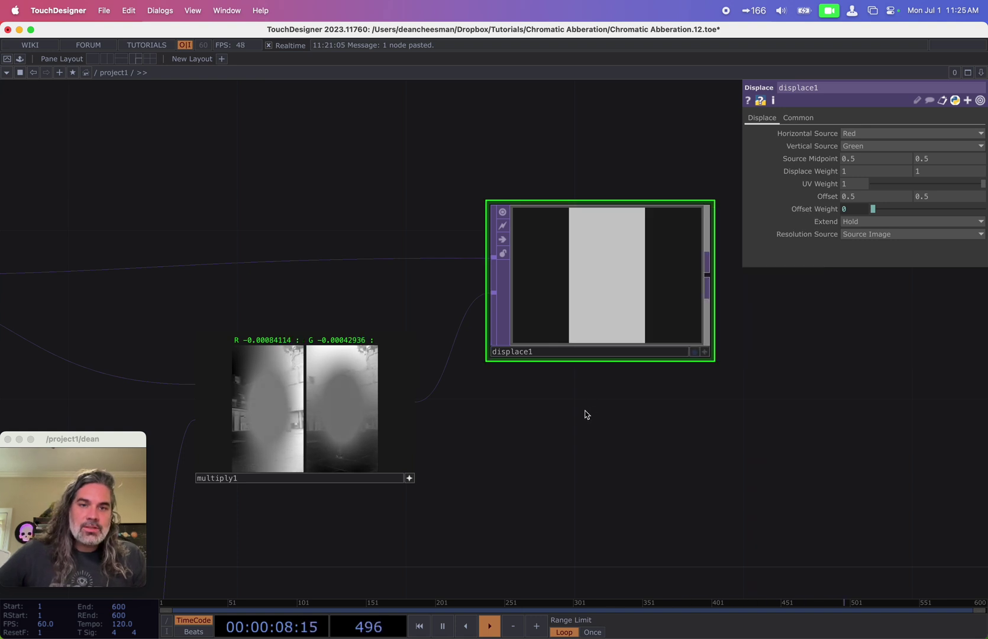
# Step: Set both of displace1's Source Midpoint values to 0
pyautogui.scroll(-5, 594, 414)
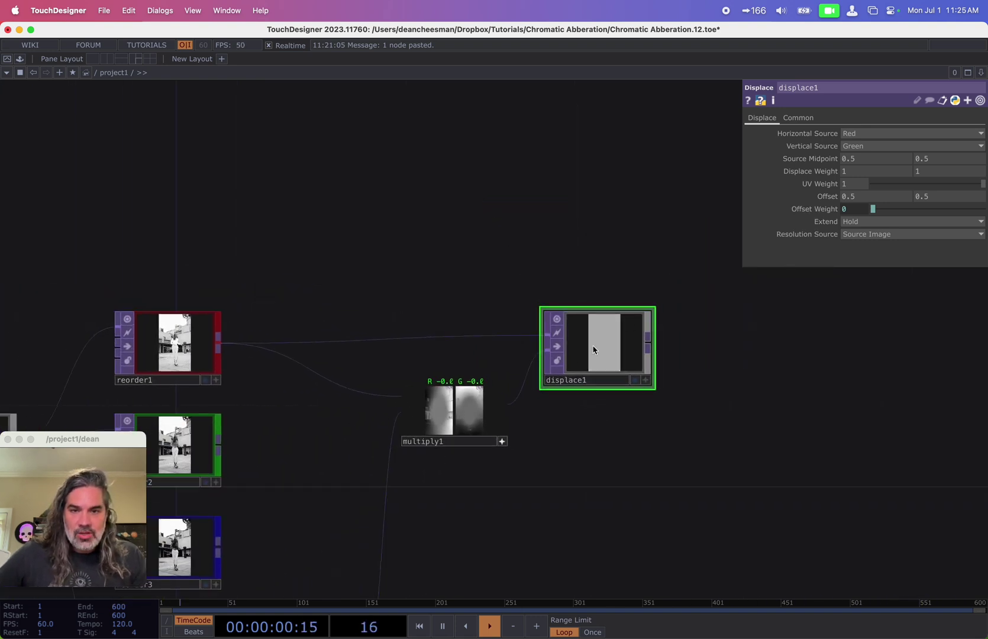
pyautogui.scroll(4, 615, 337)
pyautogui.scroll(-6, 613, 339)
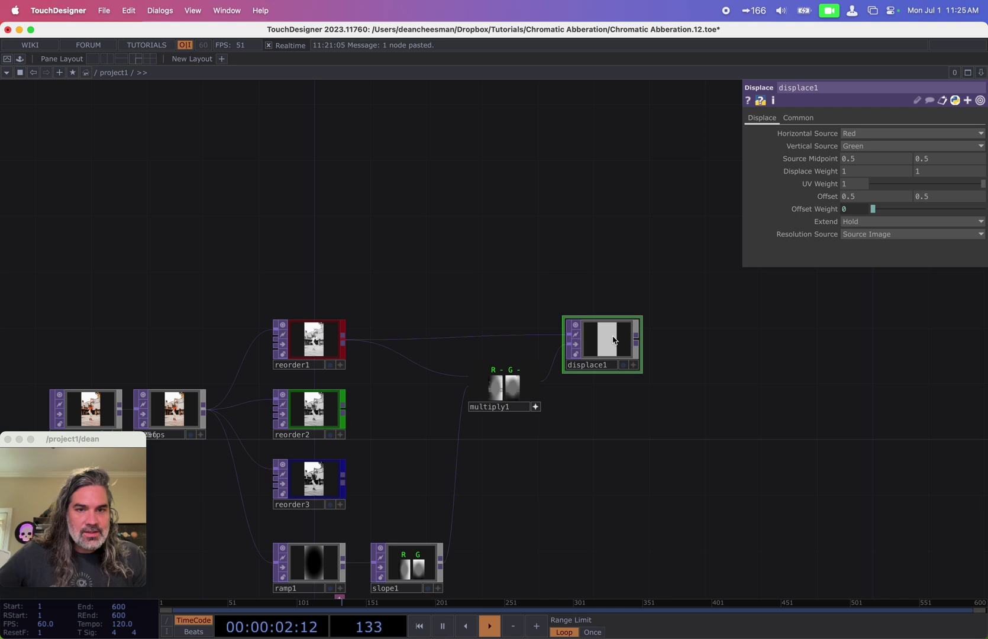
pyautogui.scroll(3, 613, 340)
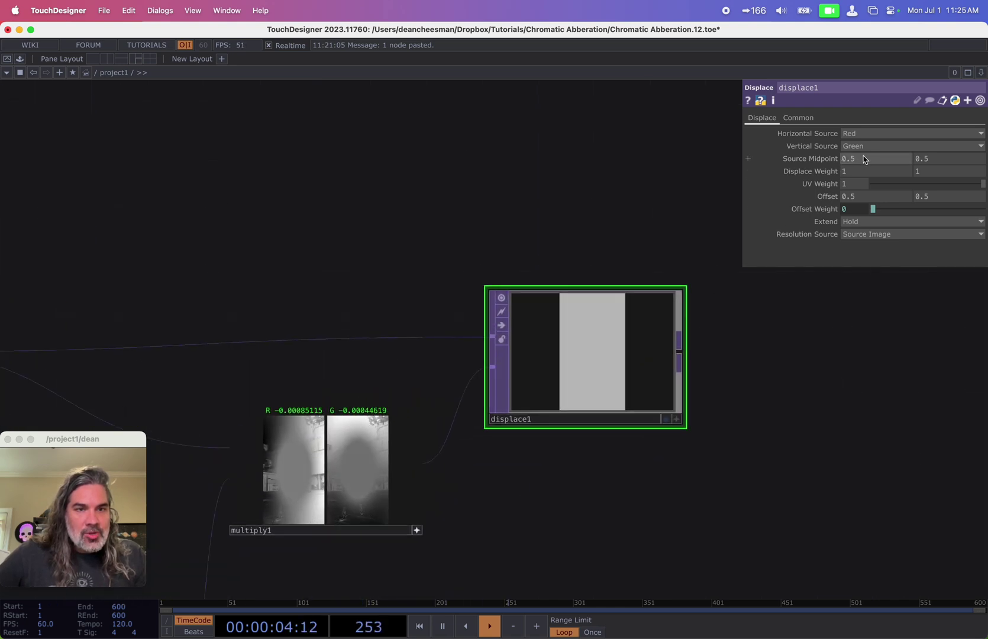
pyautogui.write('0')
pyautogui.click(915, 158)
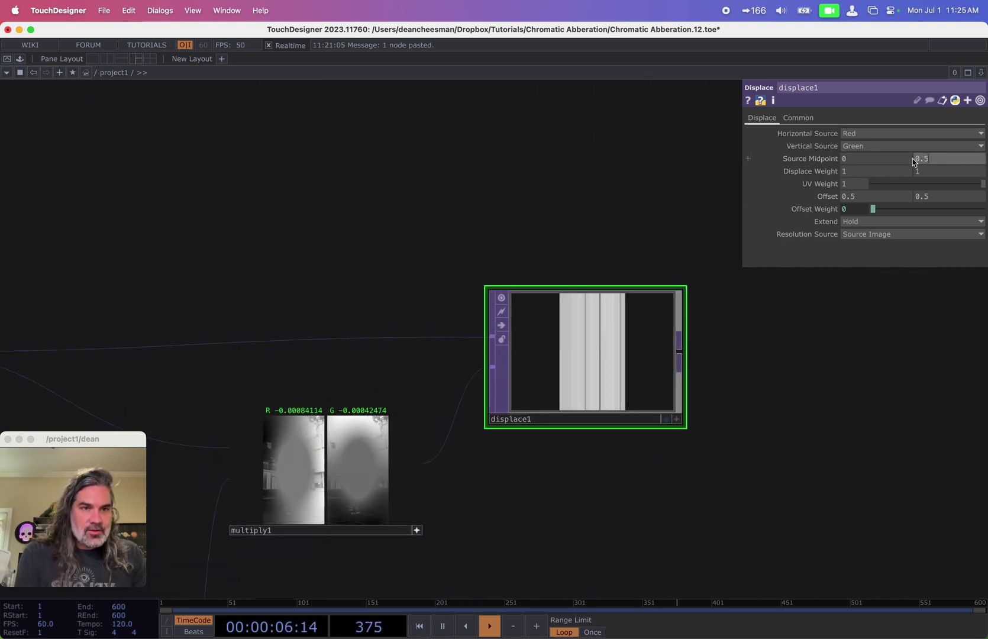
pyautogui.write('0')
pyautogui.click(845, 332)
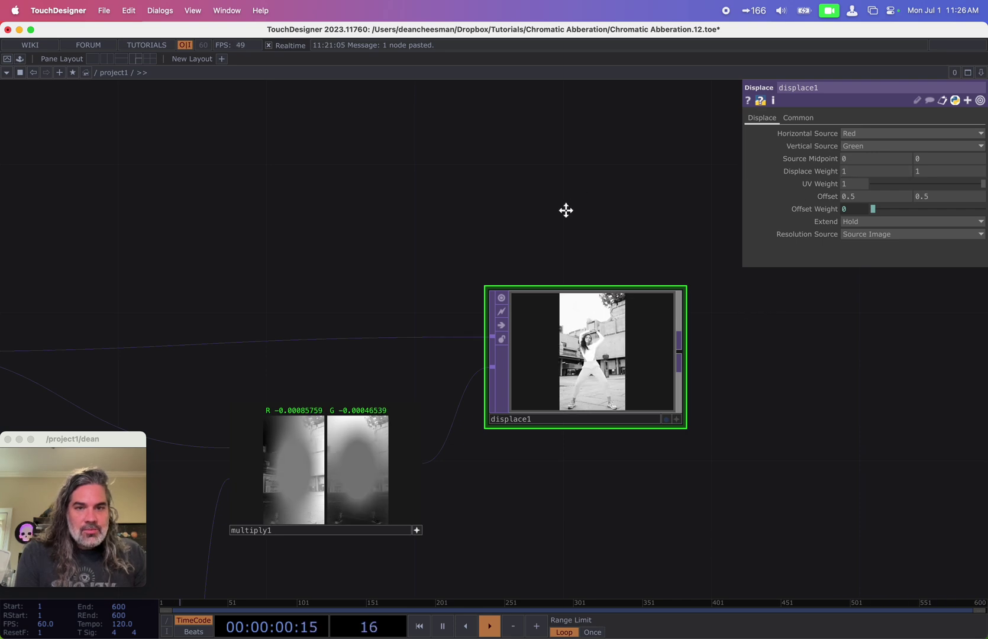
# Step: Add a Constant CHOP in the empty area above multiply1
pyautogui.moveTo(564, 209); pyautogui.dragTo(579, 260)
pyautogui.scroll(-3, 517, 249)
pyautogui.press('Tab')
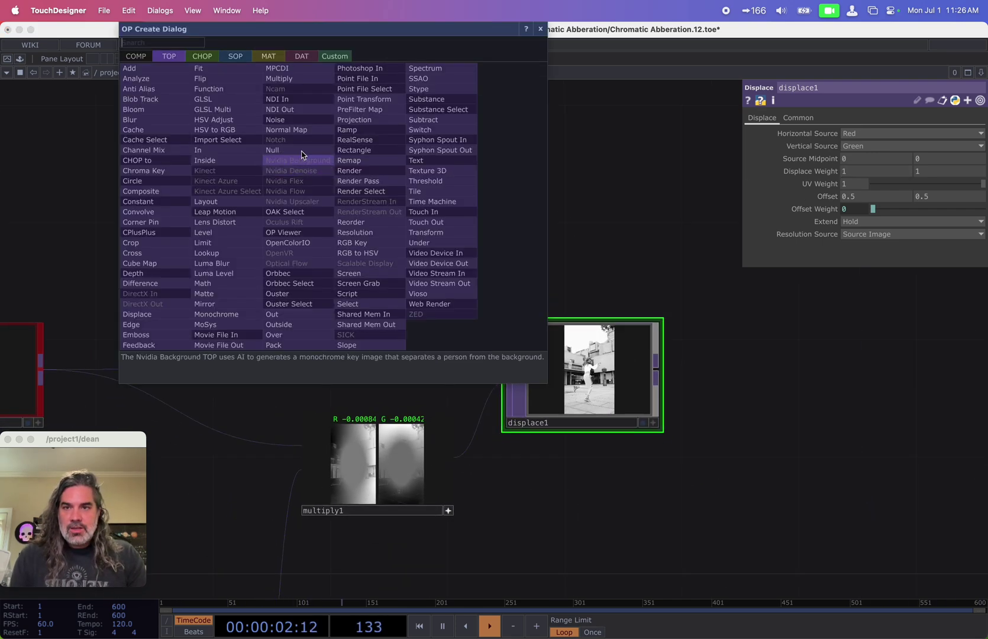
pyautogui.click(202, 56)
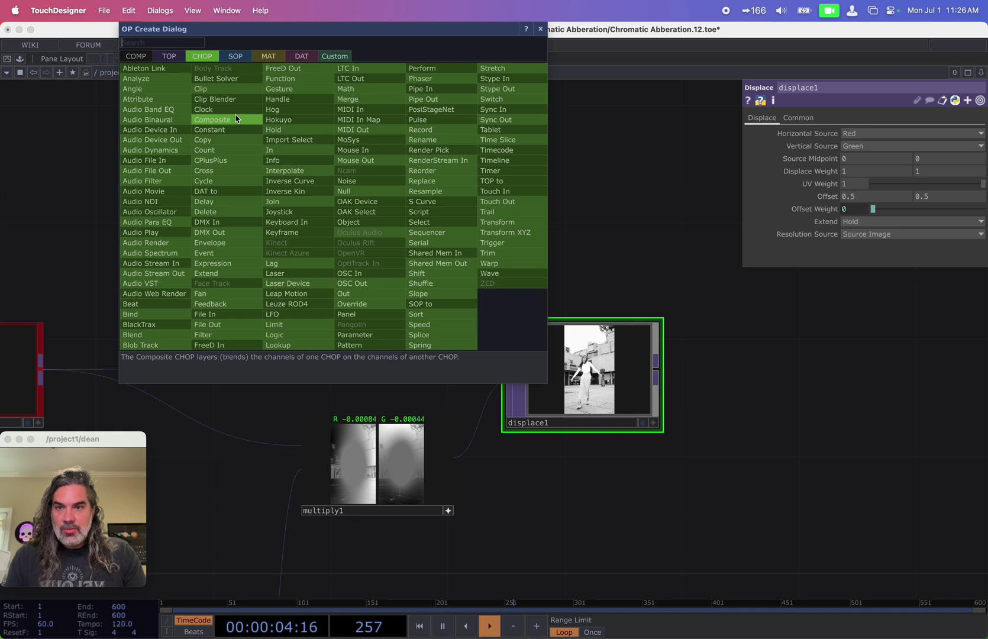
pyautogui.click(229, 130)
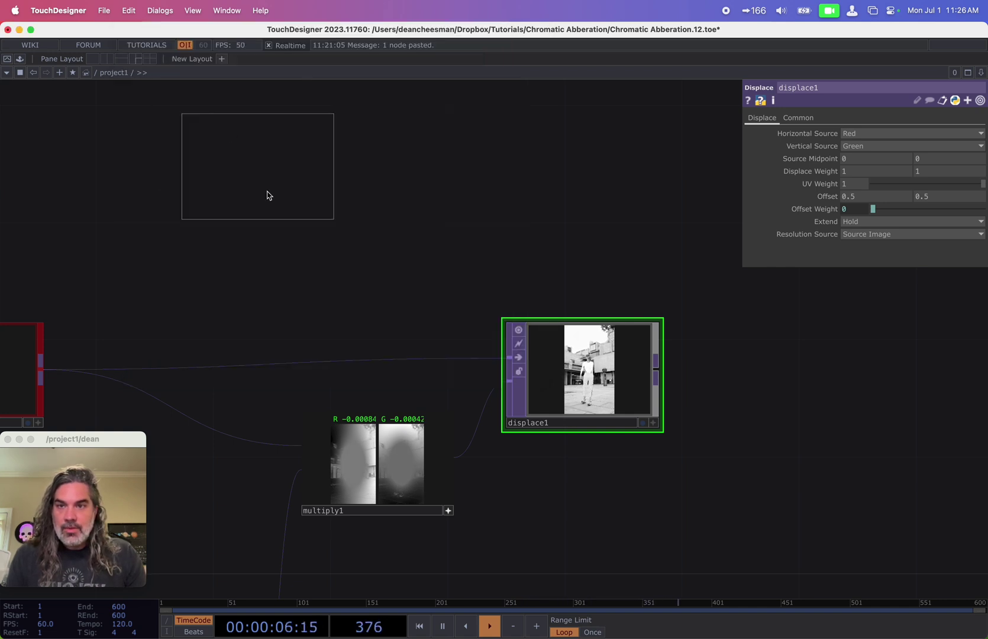
pyautogui.moveTo(214, 175); pyautogui.dragTo(249, 183)
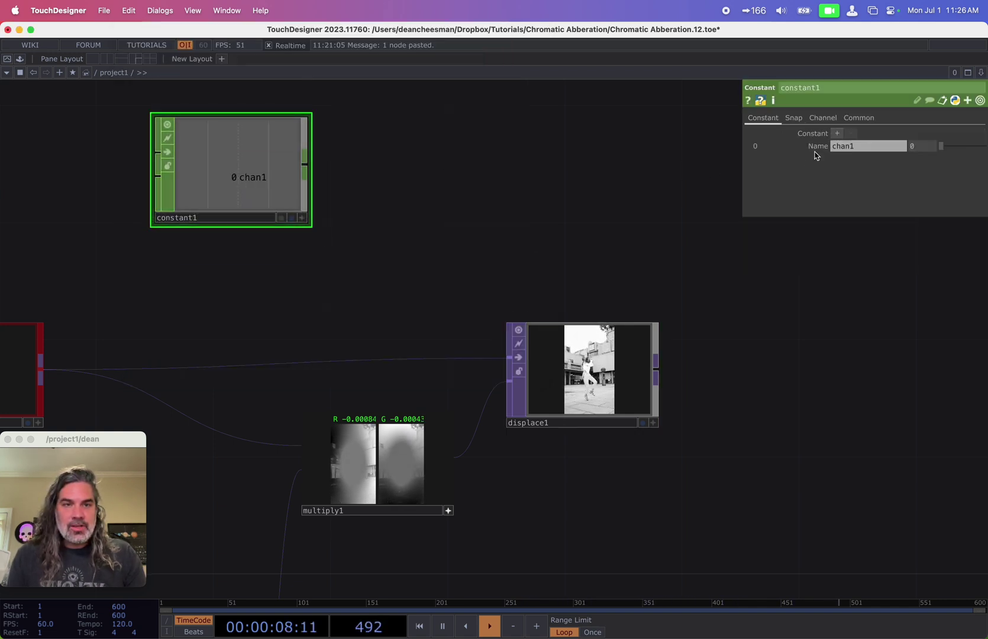
# Step: Rename constant1's channel to displace
pyautogui.click(832, 147)
pyautogui.write('disp')
pyautogui.write('lace')
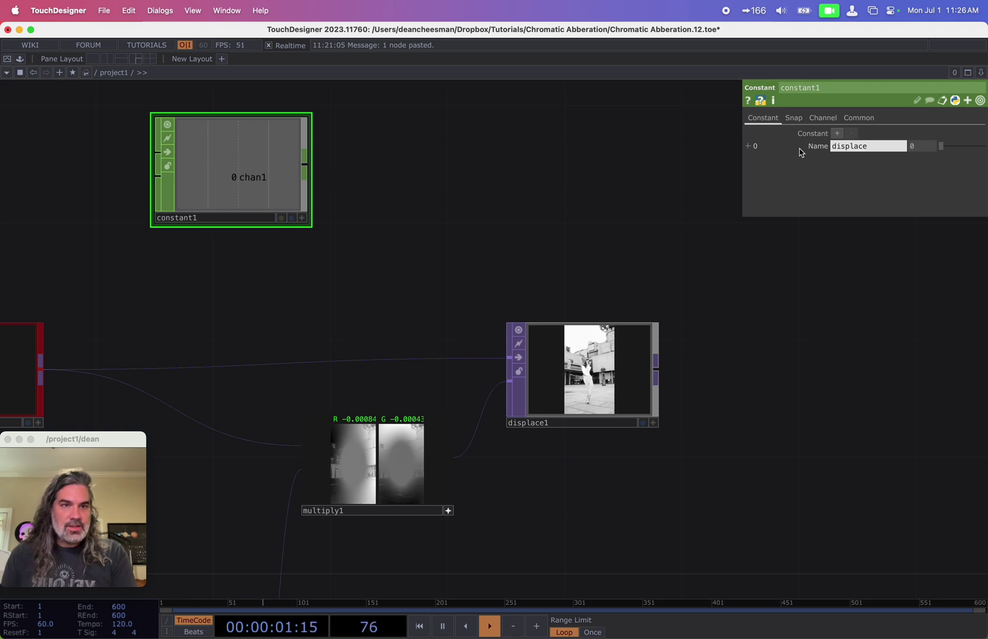
pyautogui.press('Return')
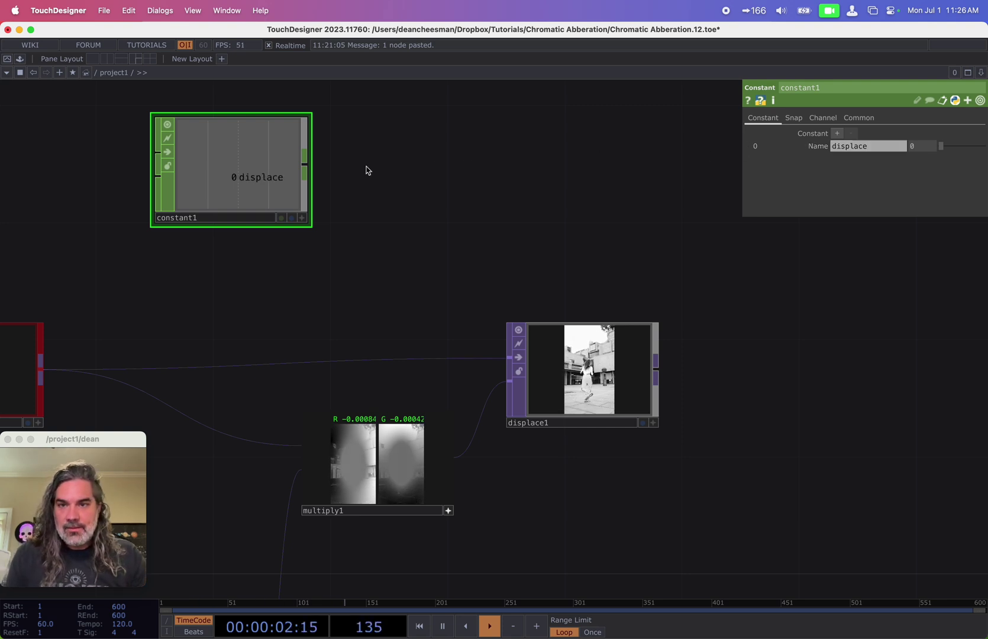
# Step: Add a Math CHOP after constant1, connected to its output
pyautogui.press('Tab')
pyautogui.write('mat')
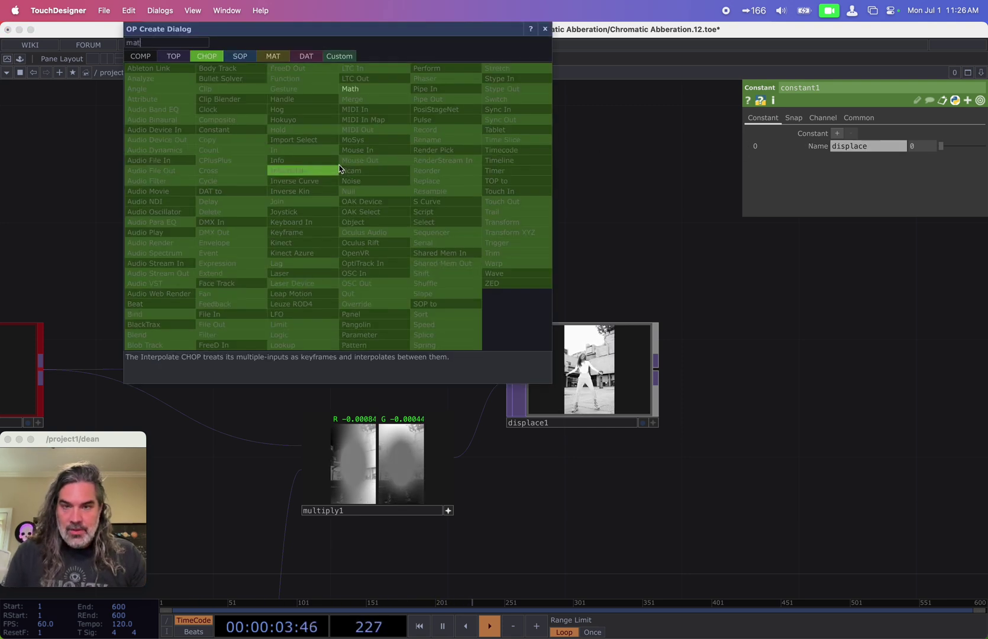
pyautogui.click(353, 90)
pyautogui.click(397, 167)
# Step: Add a Null CHOP connected to math1's output and activate its viewer
pyautogui.moveTo(469, 172)
pyautogui.mouseDown()
pyautogui.moveTo(495, 169)
pyautogui.moveTo(475, 167)
pyautogui.mouseUp()
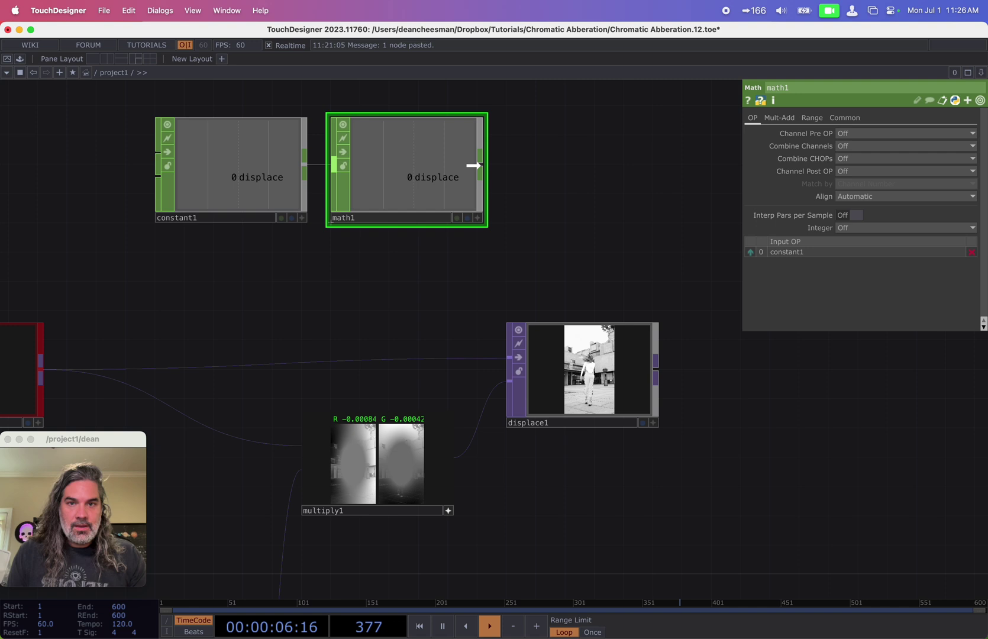
pyautogui.press('Tab')
pyautogui.write('nu')
pyautogui.click(579, 191)
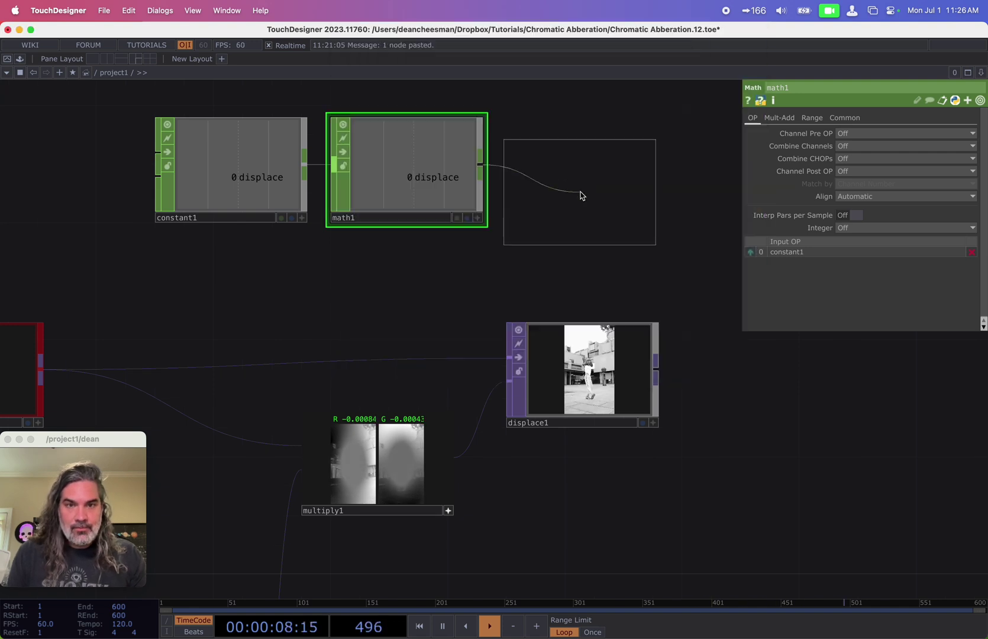
pyautogui.click(586, 179)
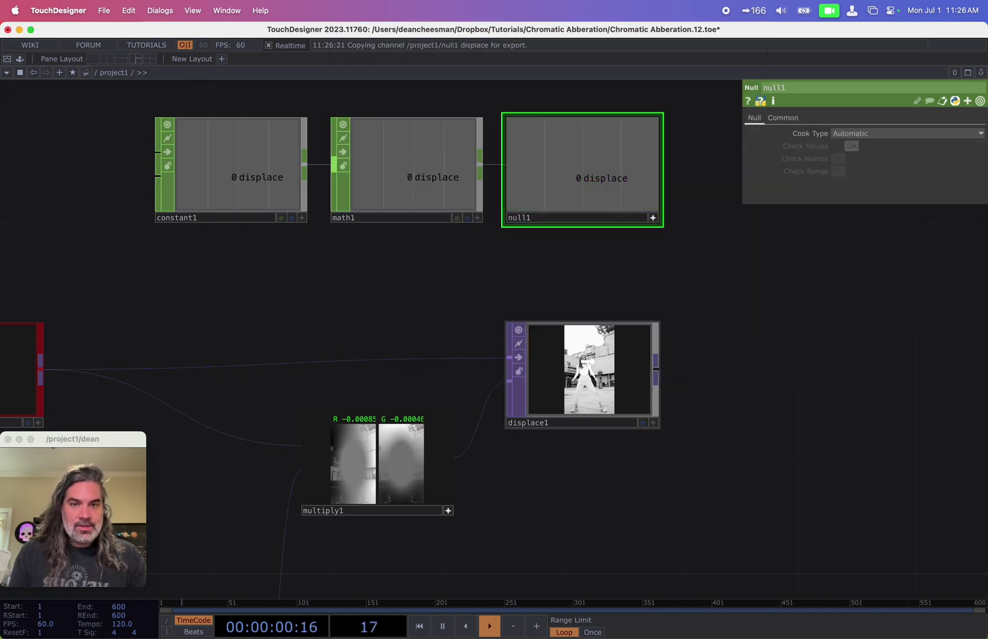
# Step: Link both of displace1's Displace Weight values to null1's displace channel as a CHOP Reference
pyautogui.click(589, 379)
pyautogui.moveTo(829, 171); pyautogui.dragTo(829, 169)
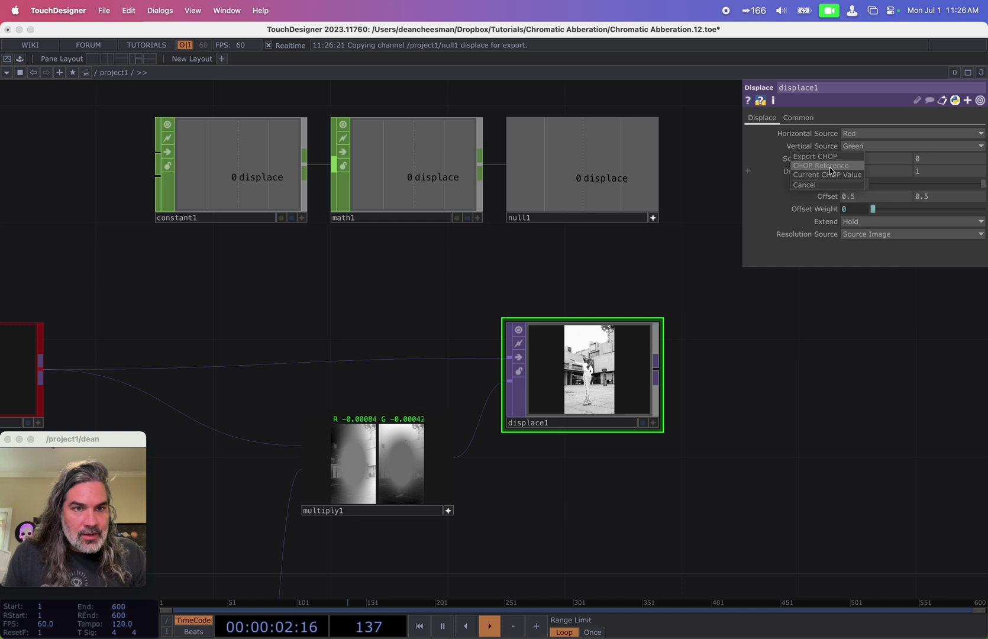
pyautogui.click(829, 169)
# Step: Set the upper value of math1's To Range to 20
pyautogui.moveTo(733, 388); pyautogui.dragTo(751, 326)
pyautogui.scroll(-1, 650, 275)
pyautogui.scroll(3, 490, 287)
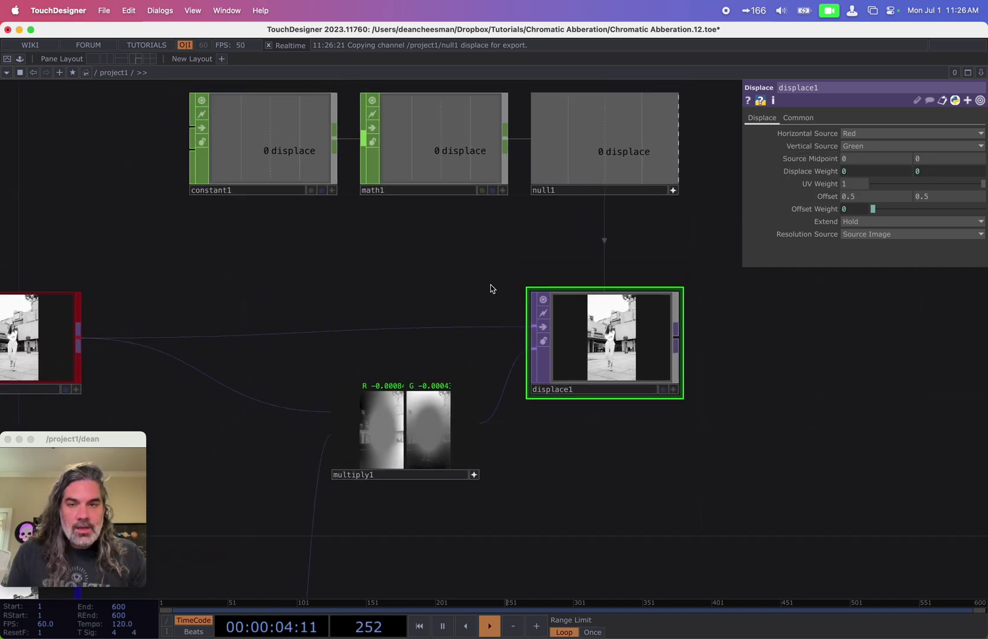
pyautogui.click(456, 165)
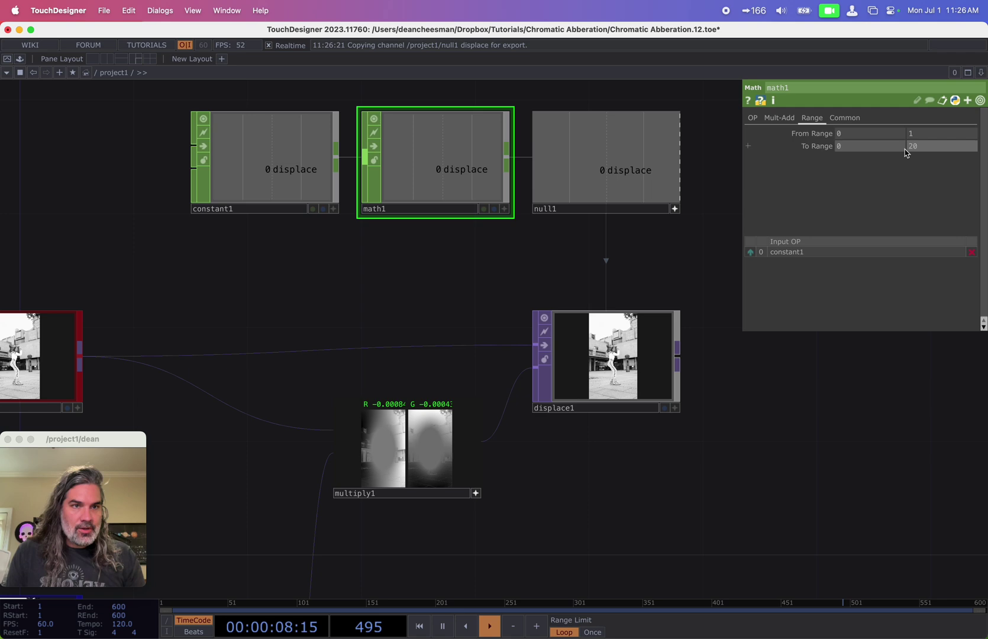
pyautogui.moveTo(762, 410); pyautogui.dragTo(730, 354)
pyautogui.scroll(-8, 729, 353)
pyautogui.moveTo(706, 397); pyautogui.dragTo(608, 351)
pyautogui.scroll(4, 663, 376)
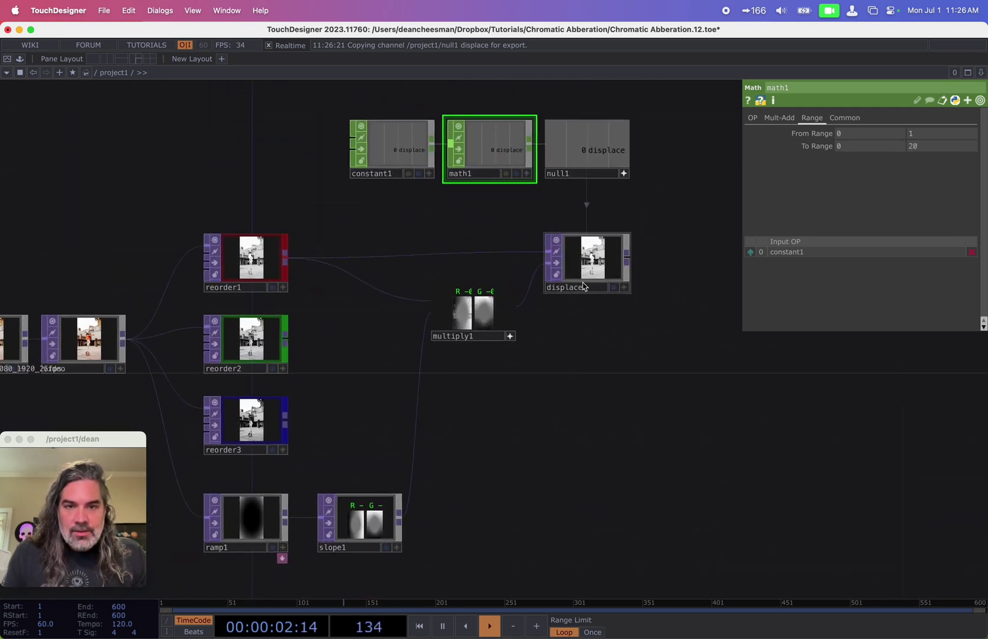
pyautogui.scroll(3, 599, 262)
pyautogui.moveTo(644, 229); pyautogui.dragTo(634, 294)
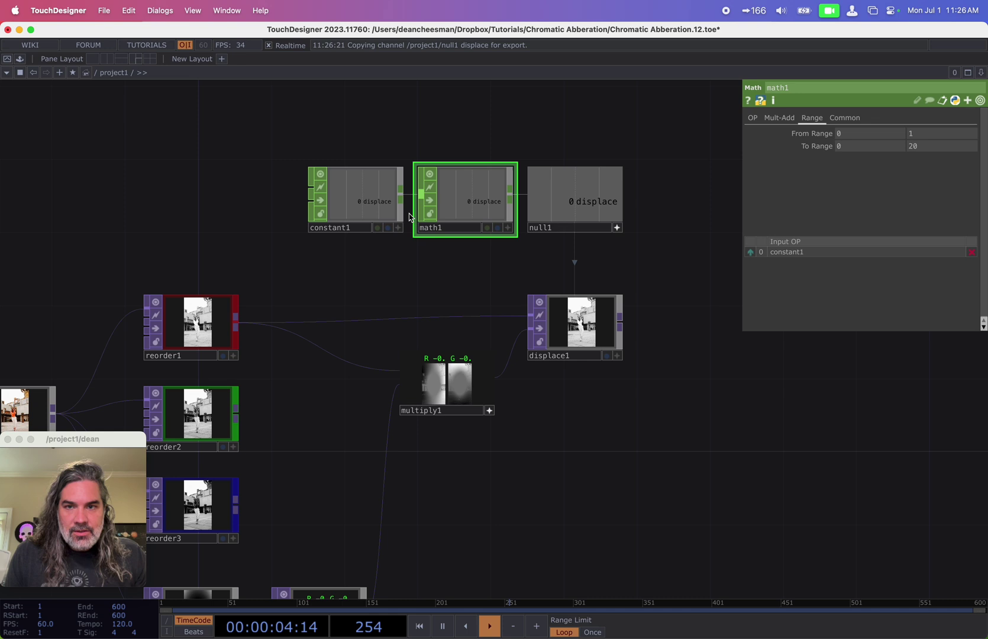
pyautogui.click(380, 207)
pyautogui.rightClick(360, 202)
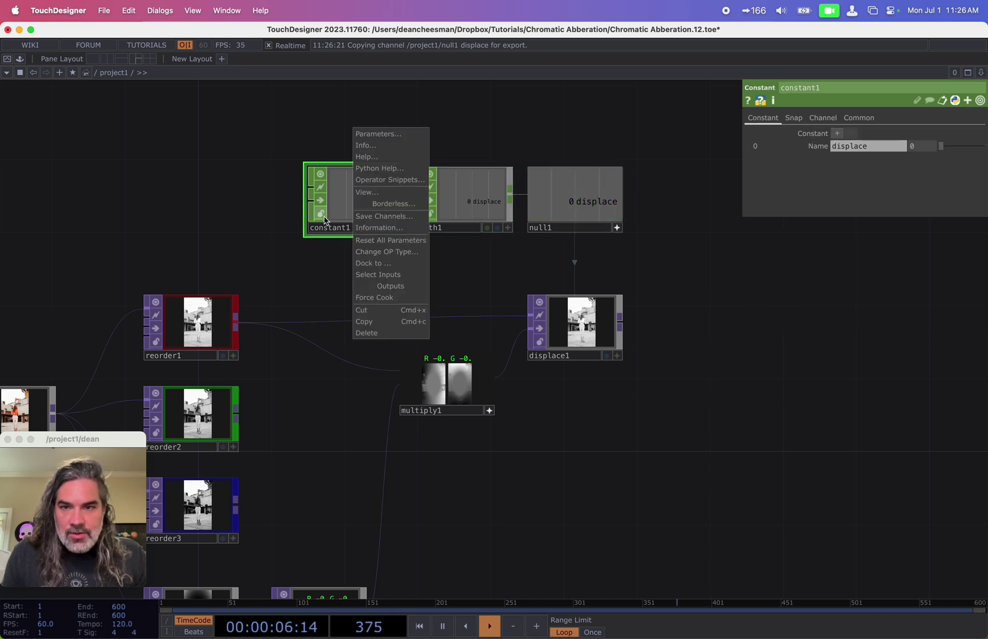
pyautogui.click(347, 216)
pyautogui.rightClick(365, 204)
pyautogui.click(406, 199)
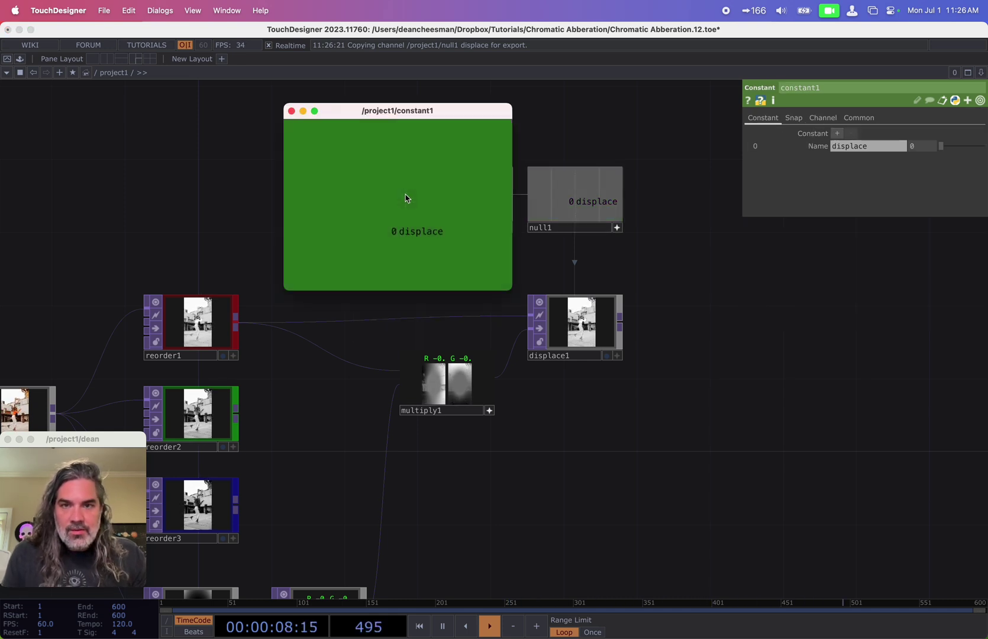
pyautogui.click(291, 111)
# Step: Open constant1's parameters in a floating window, shorten it and park it above the network
pyautogui.rightClick(363, 196)
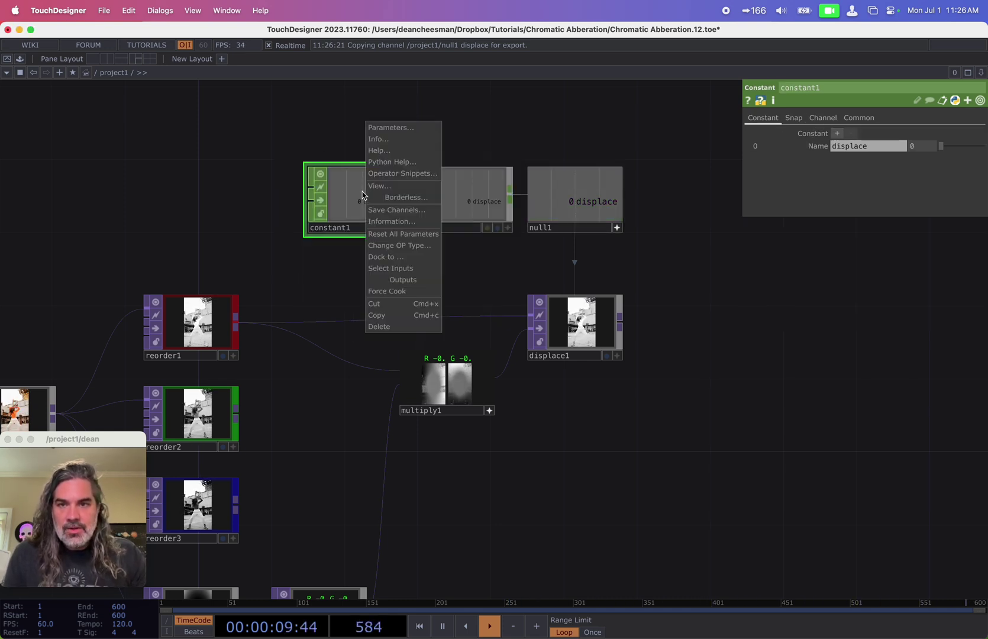
pyautogui.click(395, 128)
pyautogui.moveTo(518, 196); pyautogui.dragTo(527, 132)
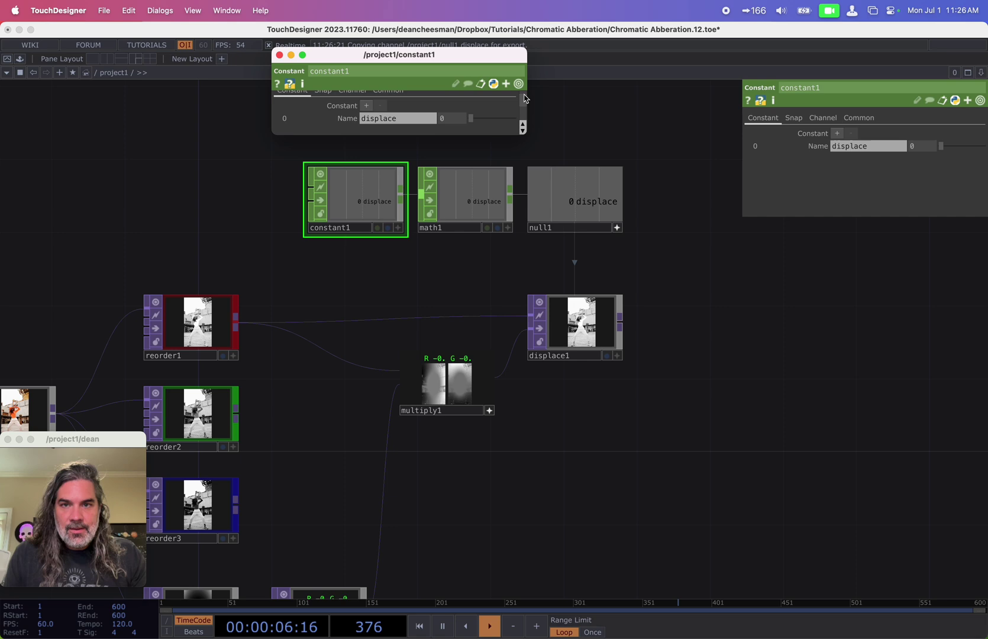
pyautogui.moveTo(468, 55); pyautogui.dragTo(646, 29)
# Step: Vary constant1's displace value up to 0.93 and examine its effect on an enlarged view of displace1
pyautogui.moveTo(684, 220); pyautogui.dragTo(604, 281)
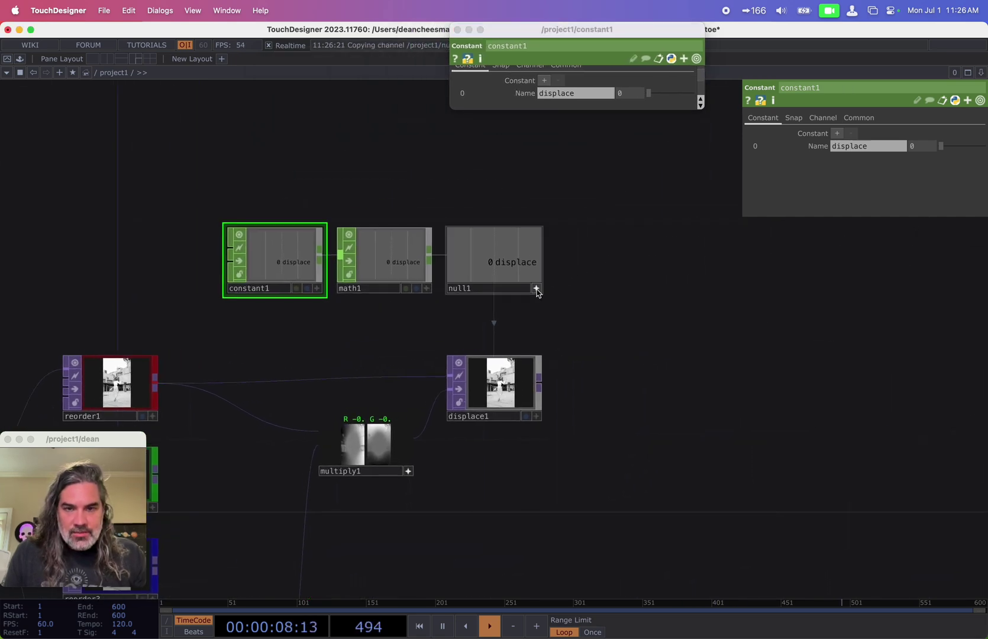
pyautogui.scroll(6, 545, 371)
pyautogui.moveTo(647, 94); pyautogui.dragTo(660, 94)
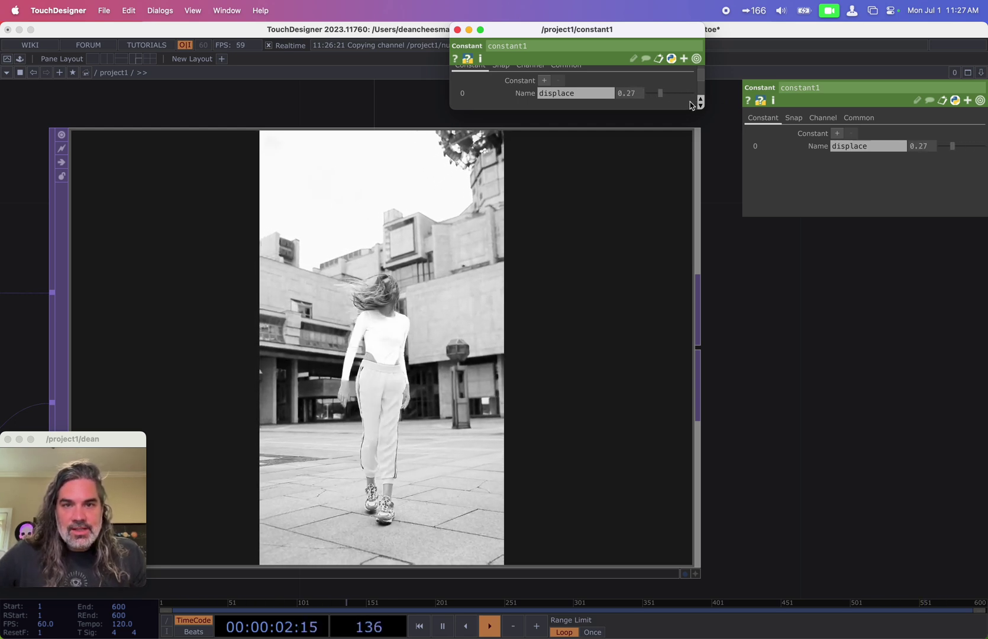
# Step: Change both of displace1's Displace Weight expressions to -op('null1')['displace']
pyautogui.click(658, 280)
pyautogui.scroll(-2, 657, 280)
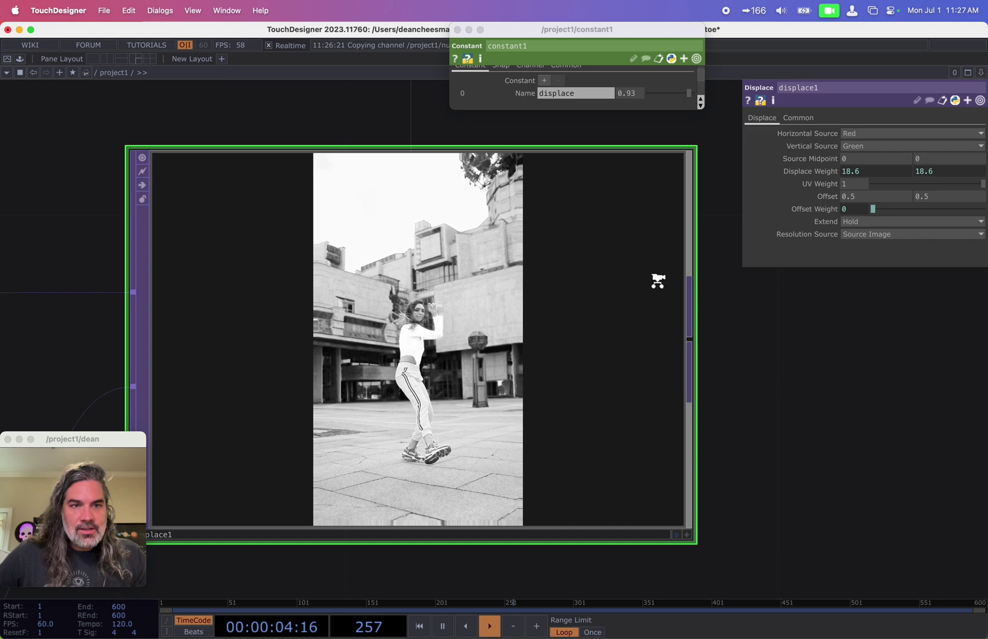
pyautogui.click(817, 172)
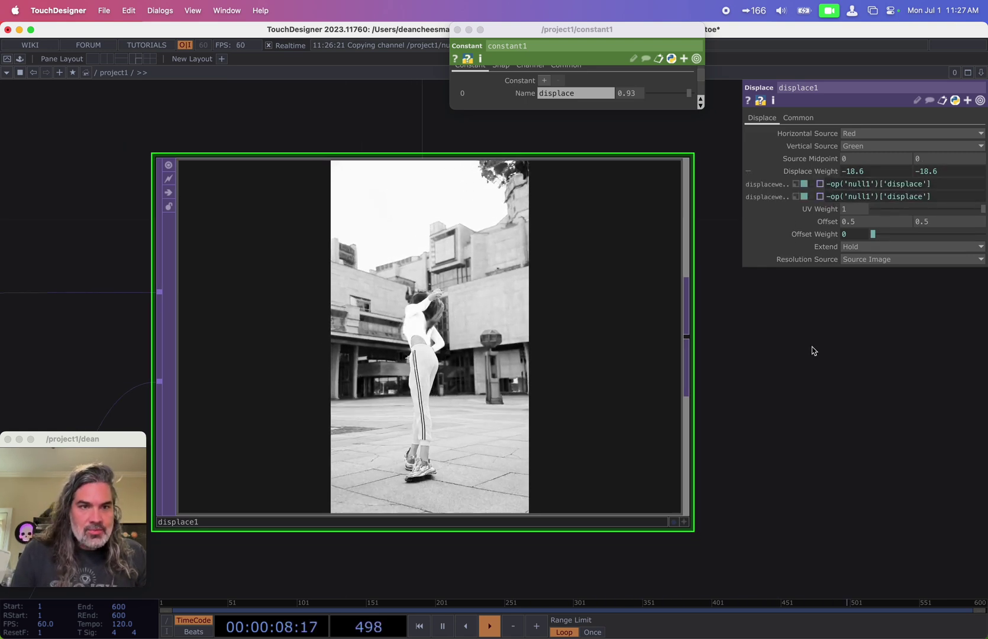
# Step: Vary constant1's displace value between 1 and 0.32 and examine displace1's reversed displacement
pyautogui.scroll(-2, 814, 351)
pyautogui.moveTo(688, 93); pyautogui.dragTo(651, 101)
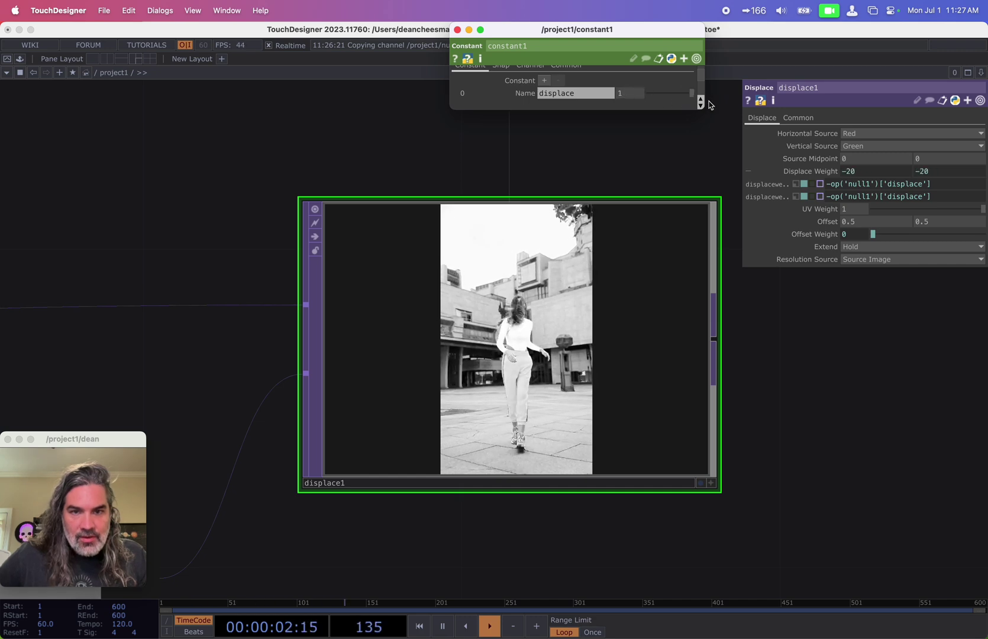
pyautogui.moveTo(709, 105); pyautogui.dragTo(672, 98)
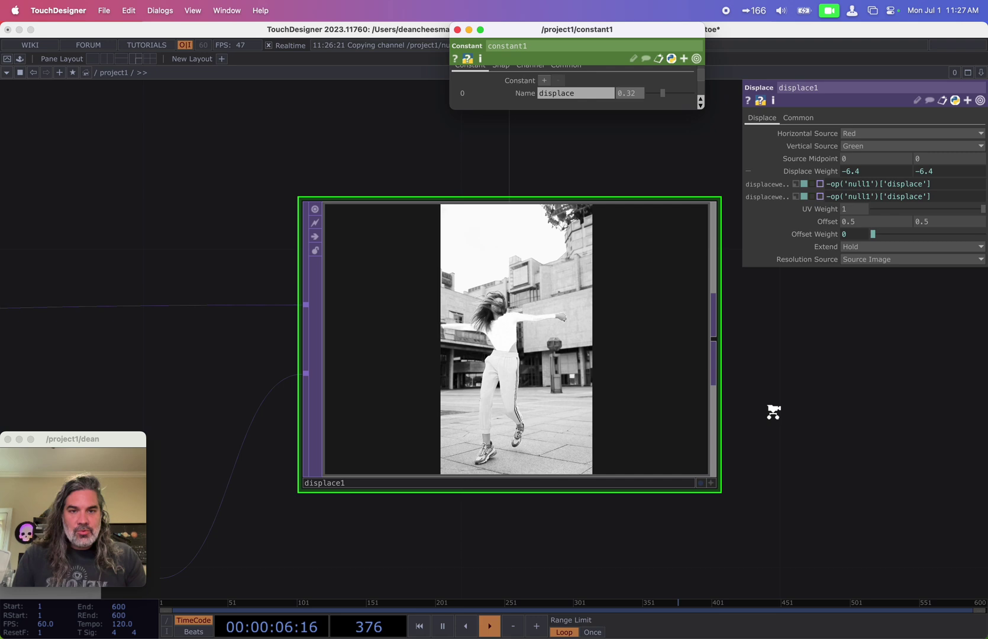
pyautogui.scroll(-3, 803, 415)
pyautogui.scroll(-6, 702, 438)
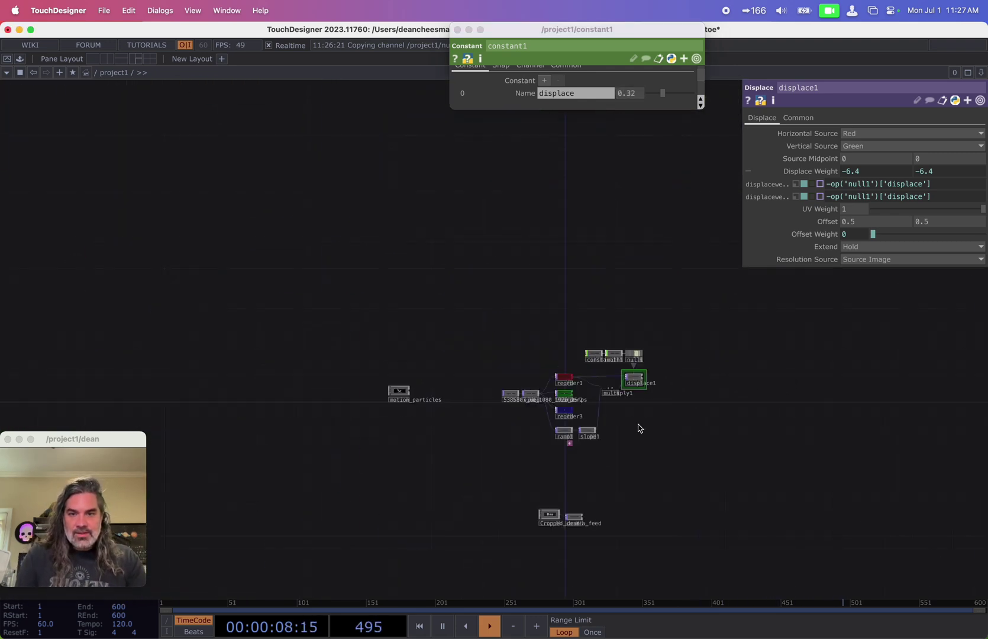
pyautogui.scroll(3, 637, 426)
pyautogui.scroll(2, 642, 404)
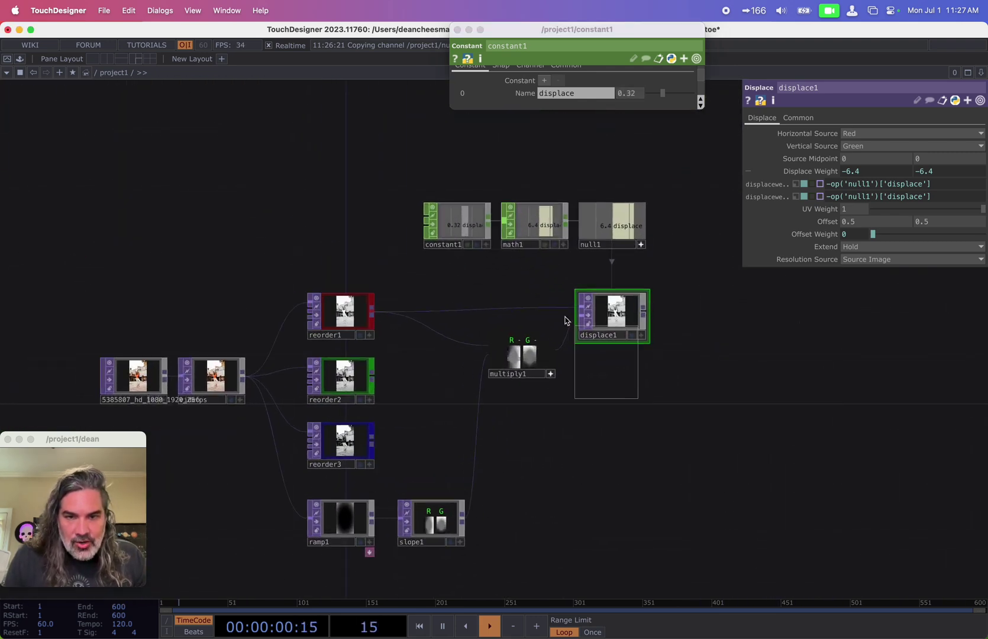
pyautogui.press('super+v')
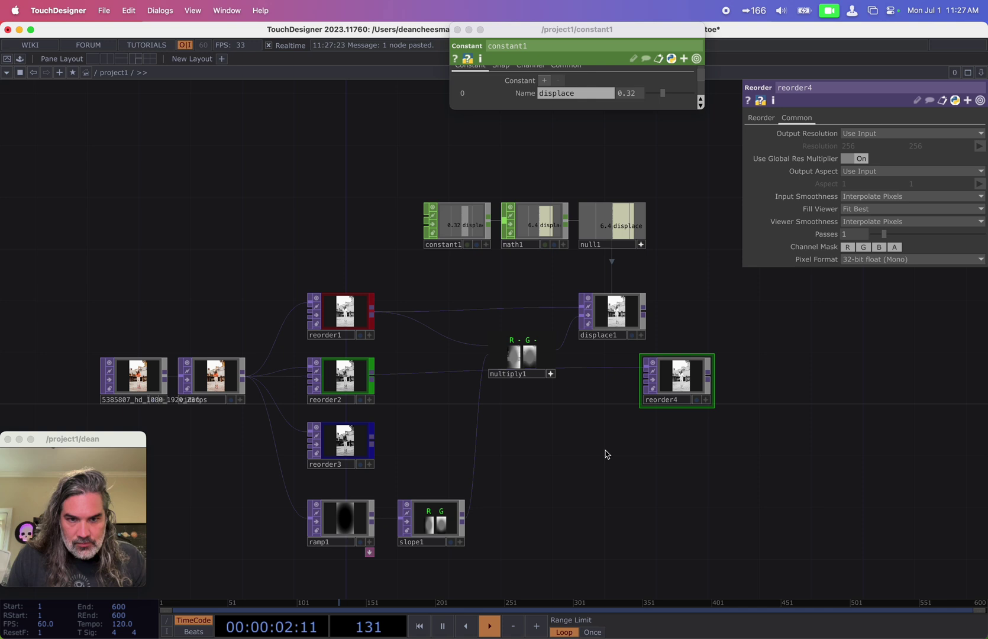
pyautogui.click(612, 331)
pyautogui.press('super+z')
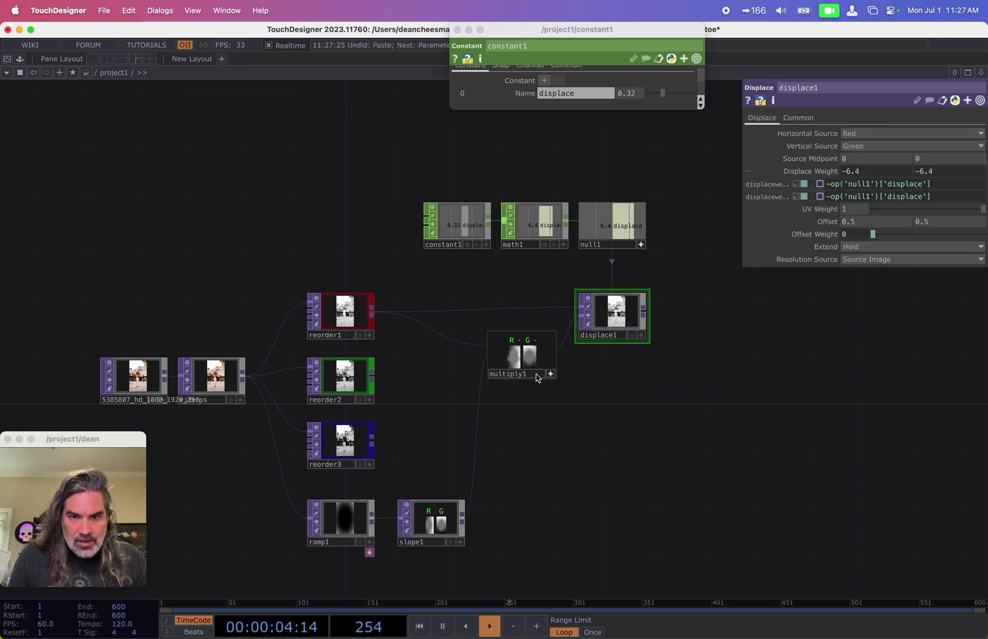
# Step: Duplicate multiply1 and displace1 below the originals and feed the copies' first inputs from reorder3
pyautogui.press('super+v')
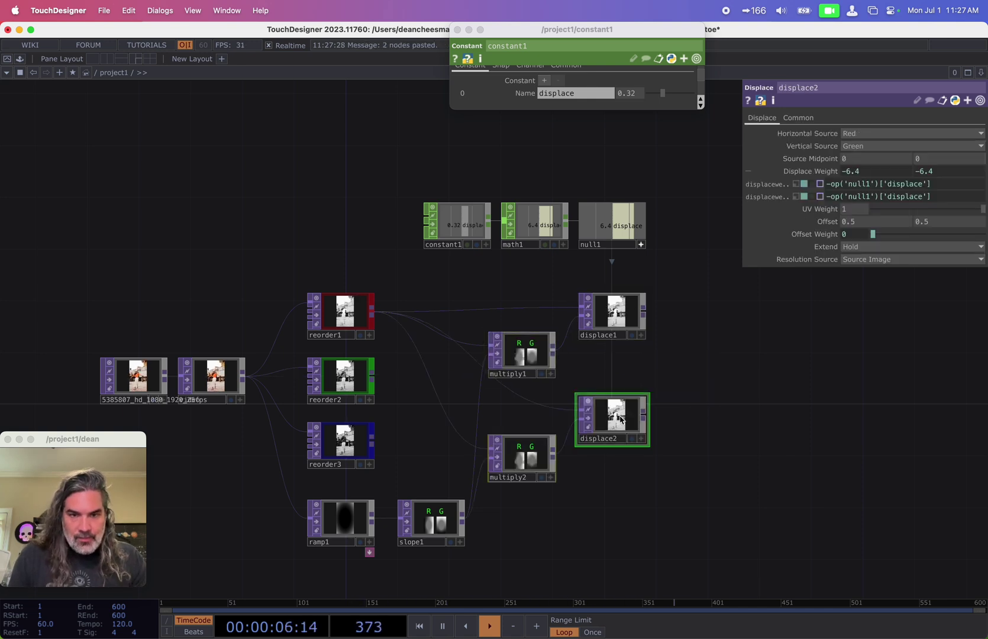
pyautogui.moveTo(611, 440); pyautogui.dragTo(612, 467)
pyautogui.moveTo(604, 521); pyautogui.dragTo(635, 499)
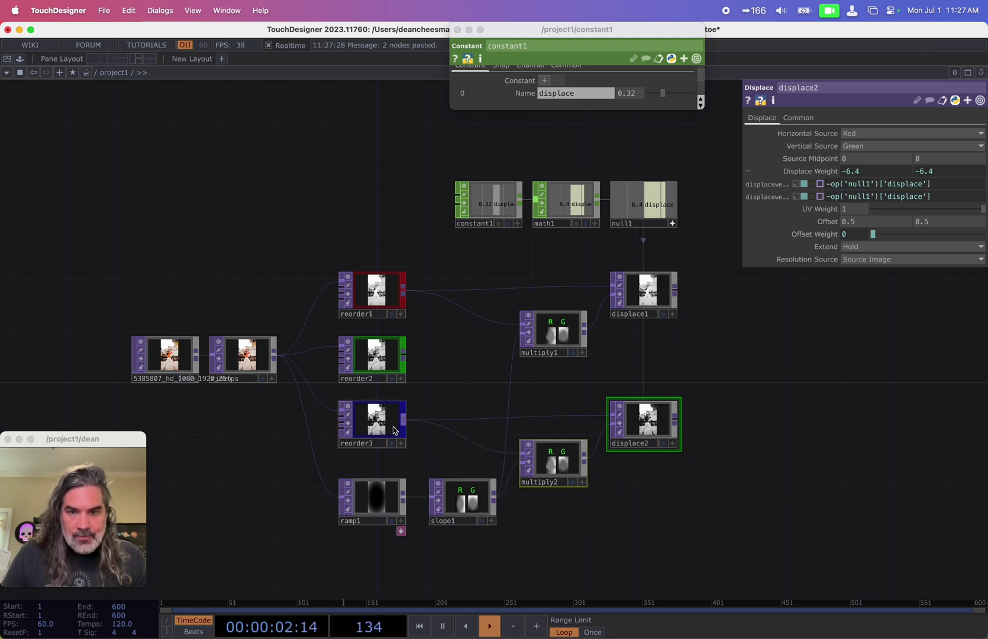
# Step: Remove the minus sign from both of displace2's Displace Weight expressions, leaving op('null1')['displace']
pyautogui.scroll(5, 599, 401)
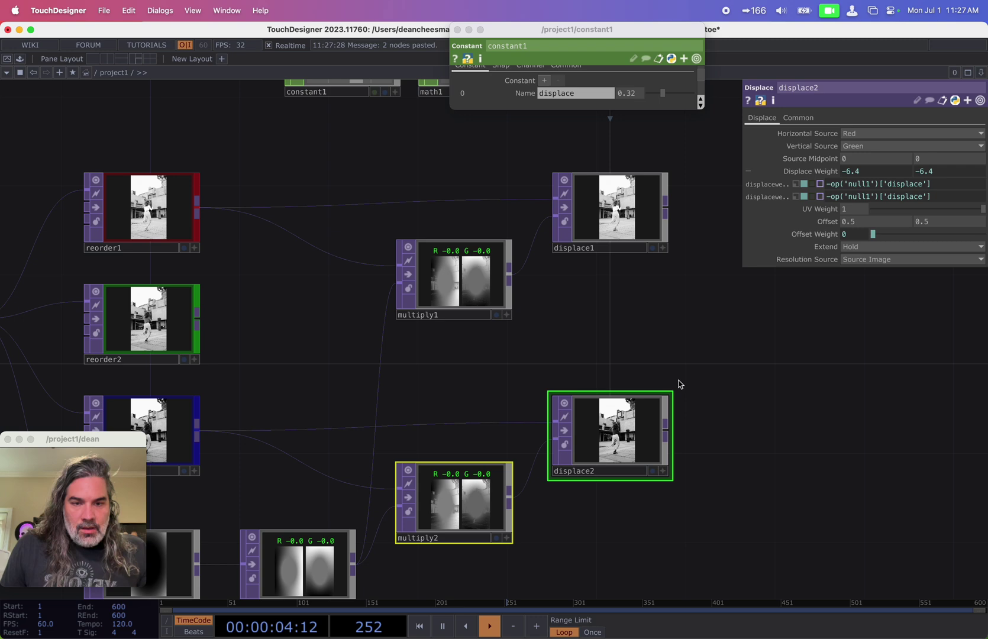
pyautogui.click(608, 476)
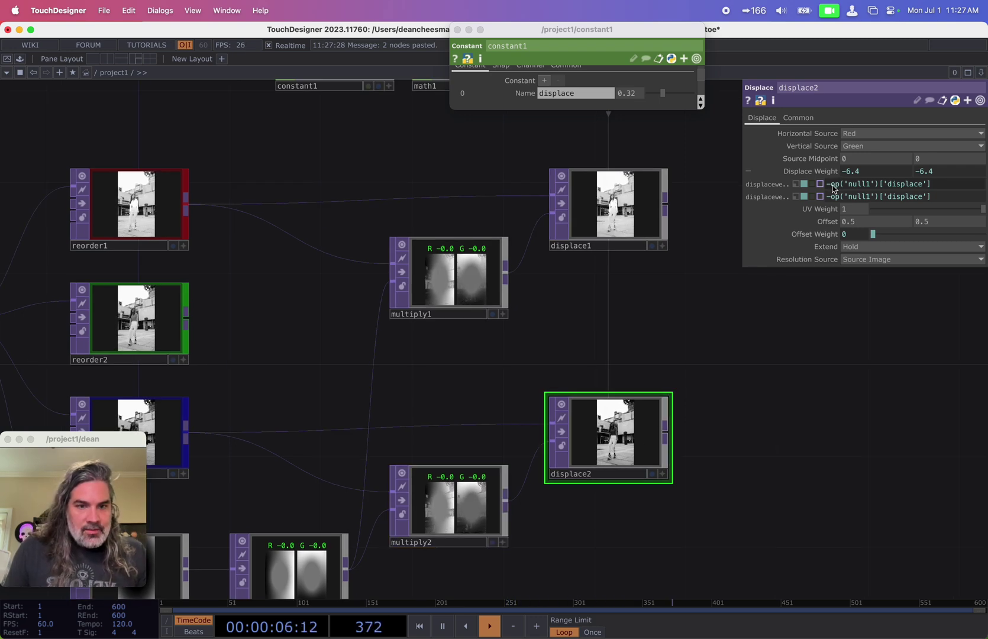
pyautogui.click(830, 198)
pyautogui.press('BackSpace')
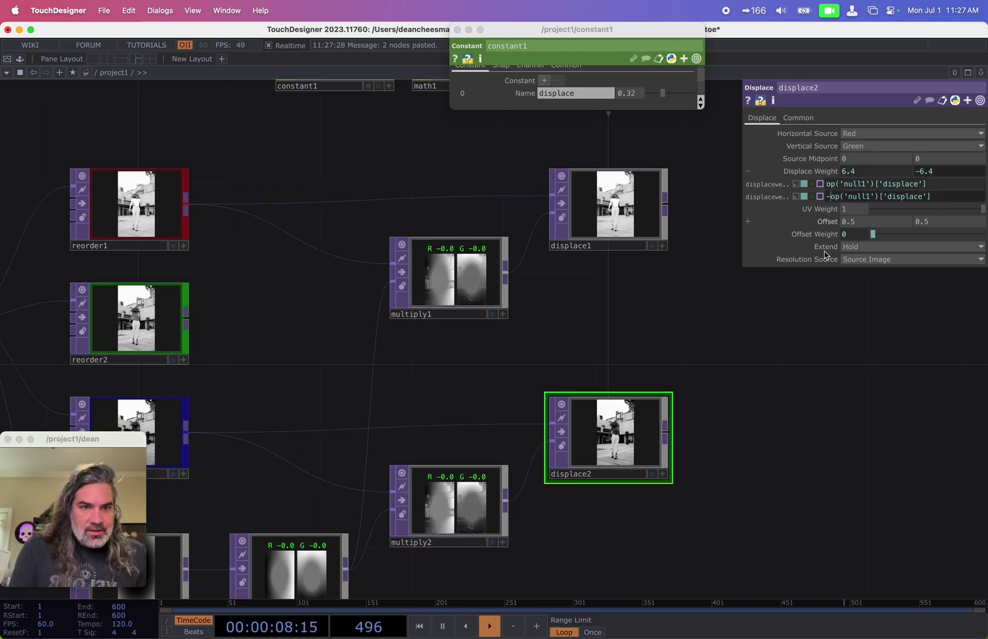
pyautogui.click(811, 343)
# Step: Vary constant1's displace value, settling on 0.43, and examine displace2's displacement up close
pyautogui.scroll(5, 669, 452)
pyautogui.moveTo(662, 93); pyautogui.dragTo(701, 101)
pyautogui.moveTo(774, 379); pyautogui.dragTo(773, 384)
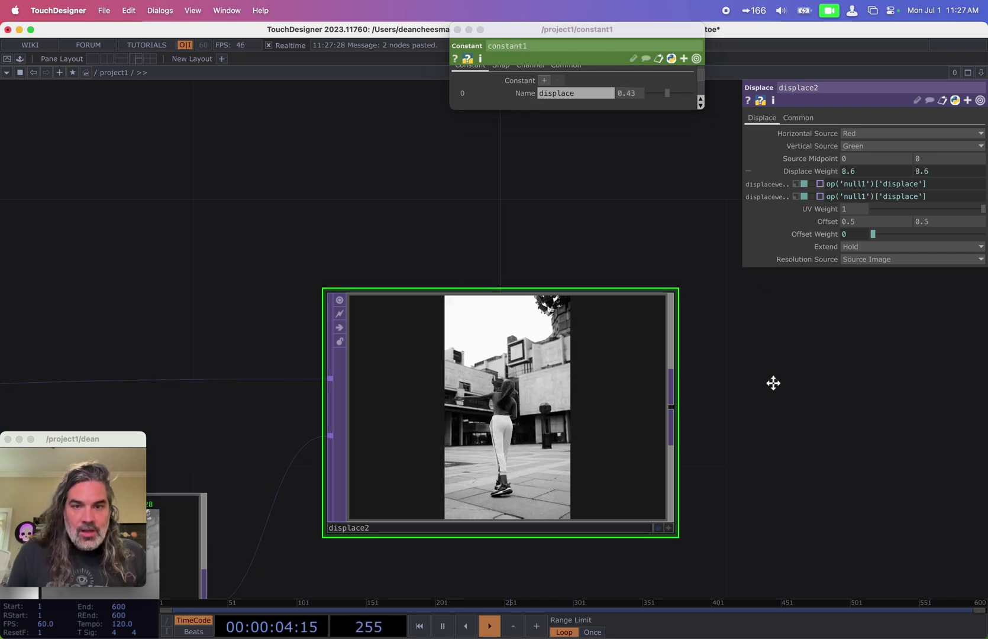
# Step: Add a Reorder TOP beyond the displace nodes and feed its inputs from displace1, reorder2 and reorder3 in that order
pyautogui.scroll(-10, 676, 396)
pyautogui.scroll(5, 698, 386)
pyautogui.moveTo(648, 359); pyautogui.dragTo(614, 338)
pyautogui.moveTo(611, 419); pyautogui.dragTo(555, 391)
pyautogui.press('Tab')
pyautogui.write('re')
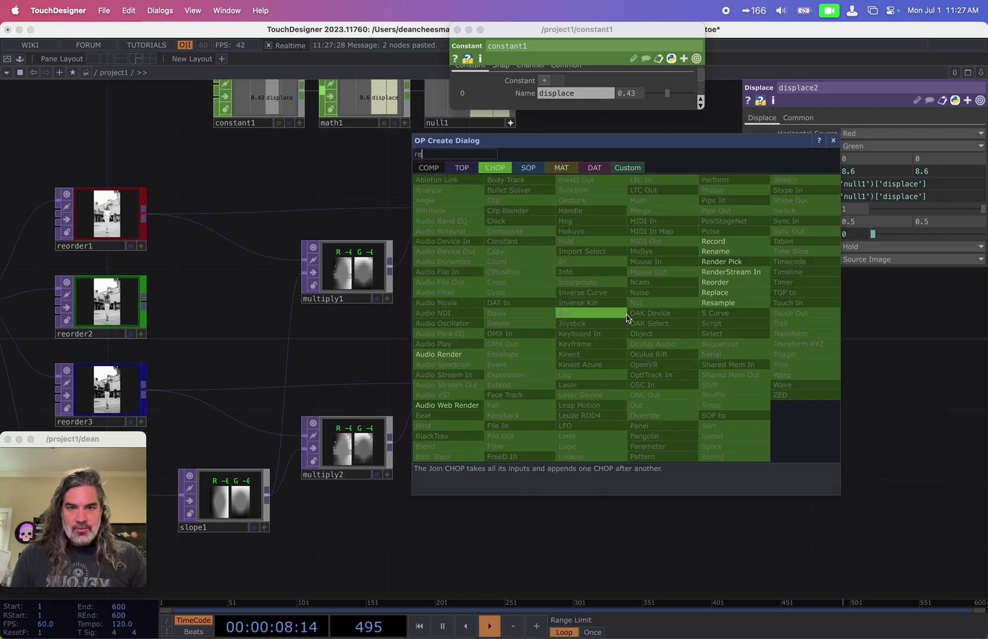
pyautogui.click(460, 168)
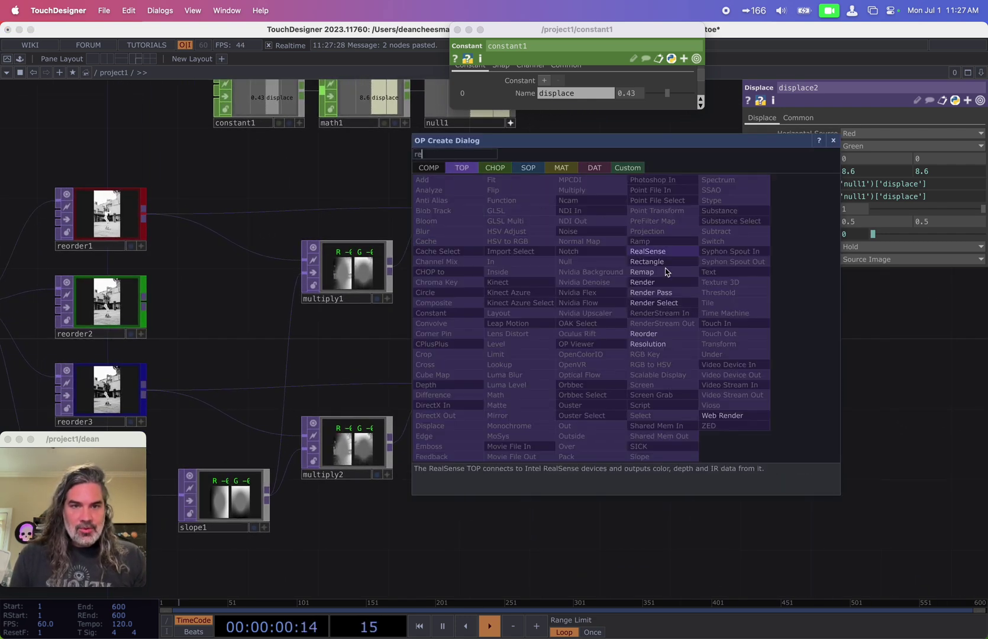
pyautogui.click(661, 335)
pyautogui.click(648, 314)
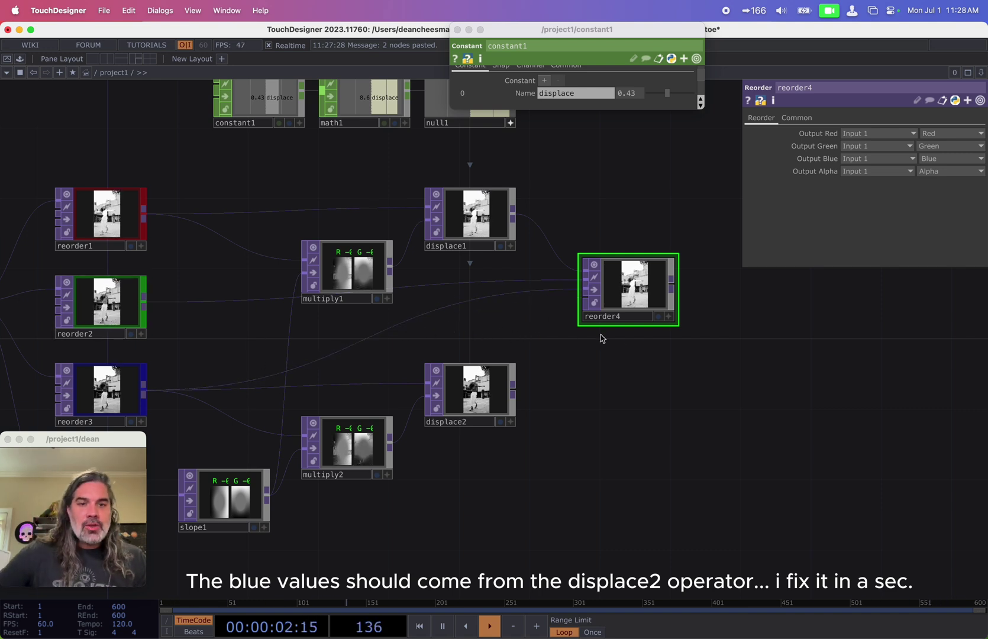
# Step: Set reorder4's pixel format to 8-bit fixed (RGBA)
pyautogui.scroll(2, 616, 342)
pyautogui.scroll(3, 636, 321)
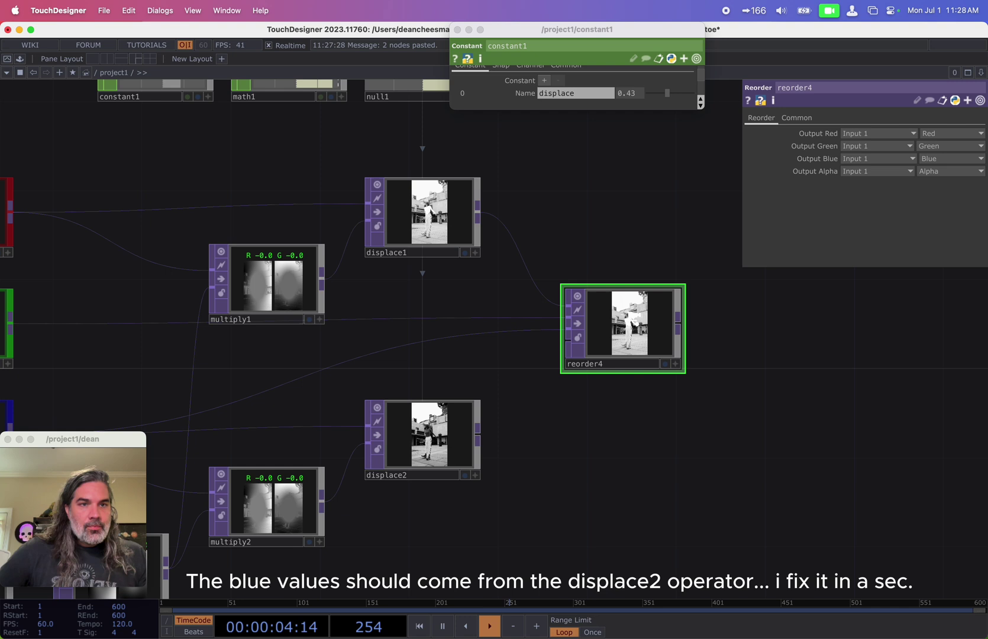
pyautogui.click(796, 117)
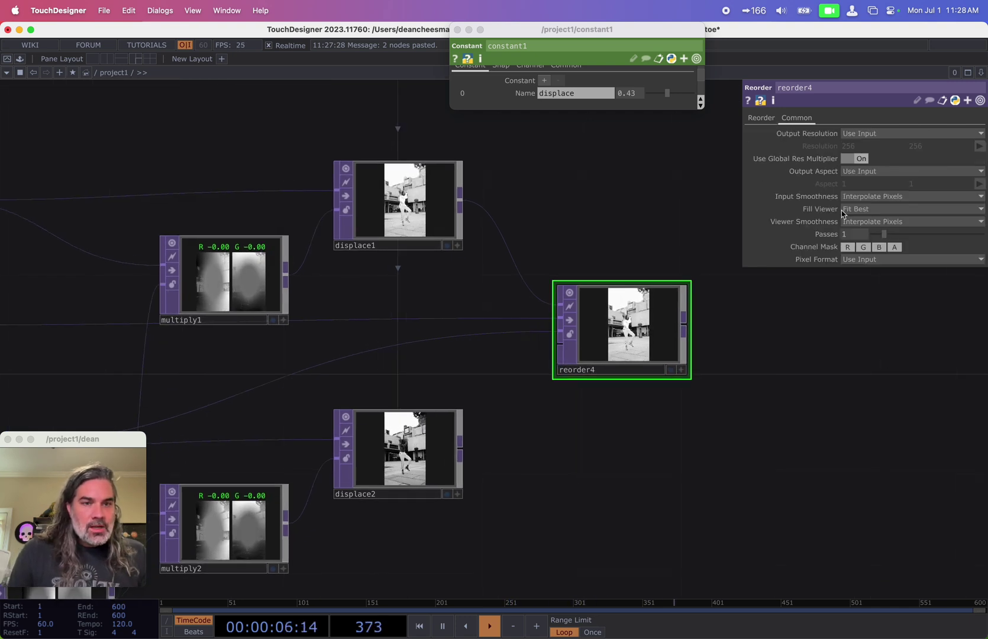
pyautogui.click(884, 262)
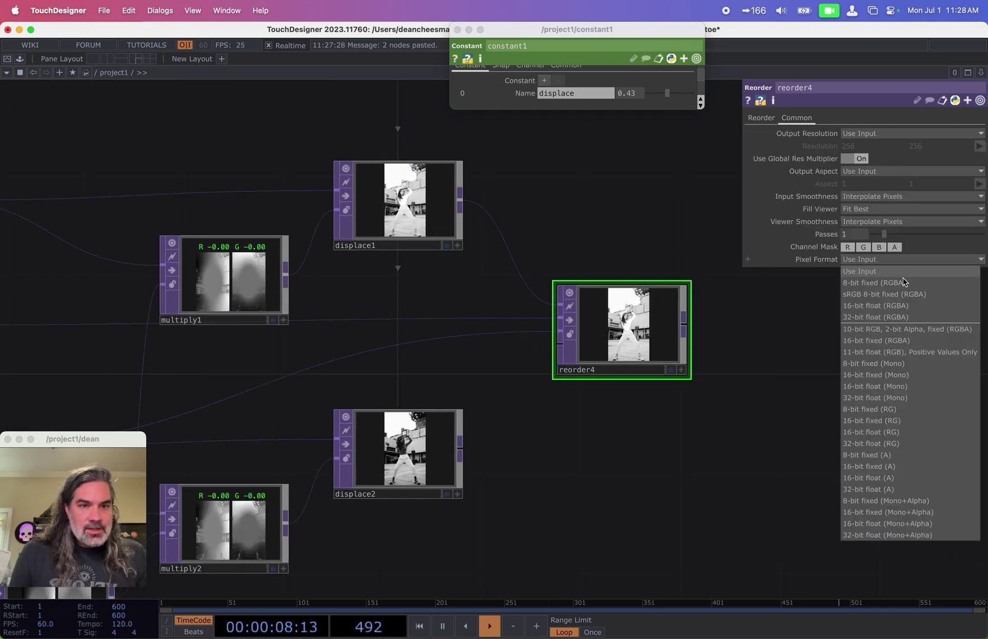
pyautogui.click(873, 282)
pyautogui.scroll(3, 639, 342)
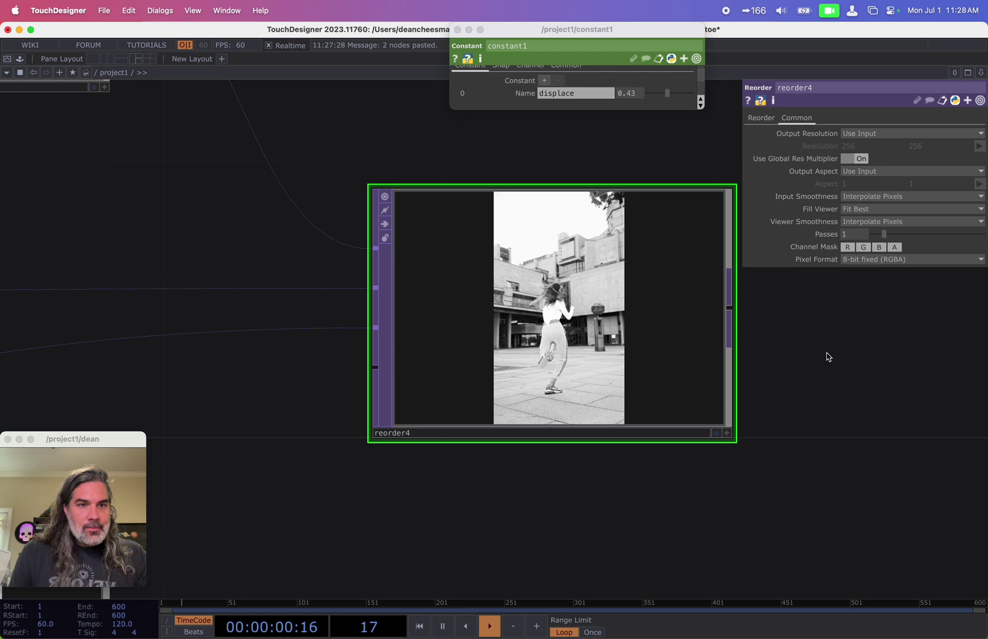
# Step: Set reorder4's Output Green to Input 2 Green and Output Blue to Input 3 Blue
pyautogui.click(759, 118)
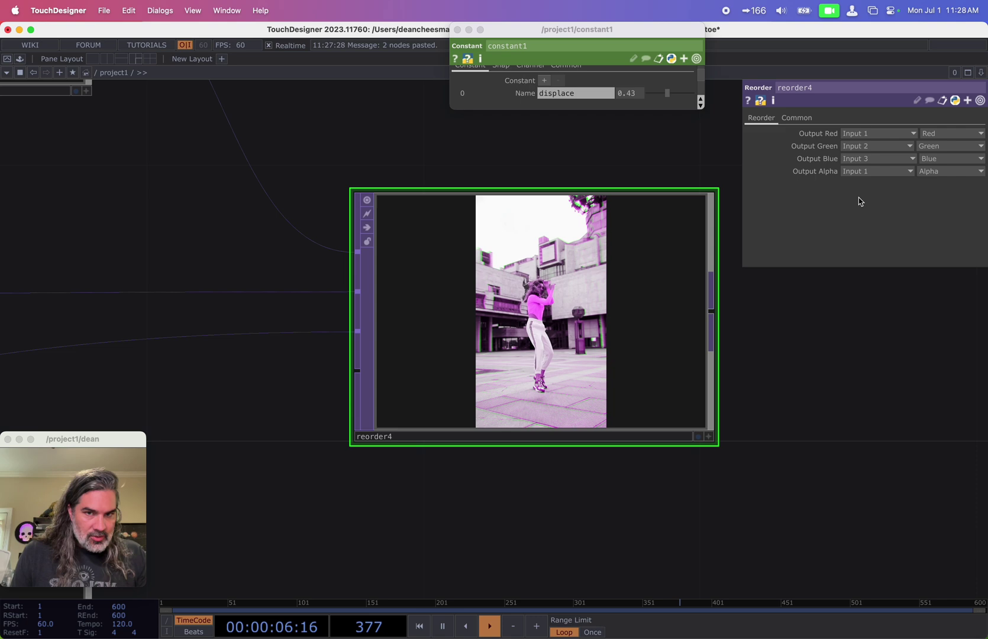
pyautogui.scroll(5, 555, 255)
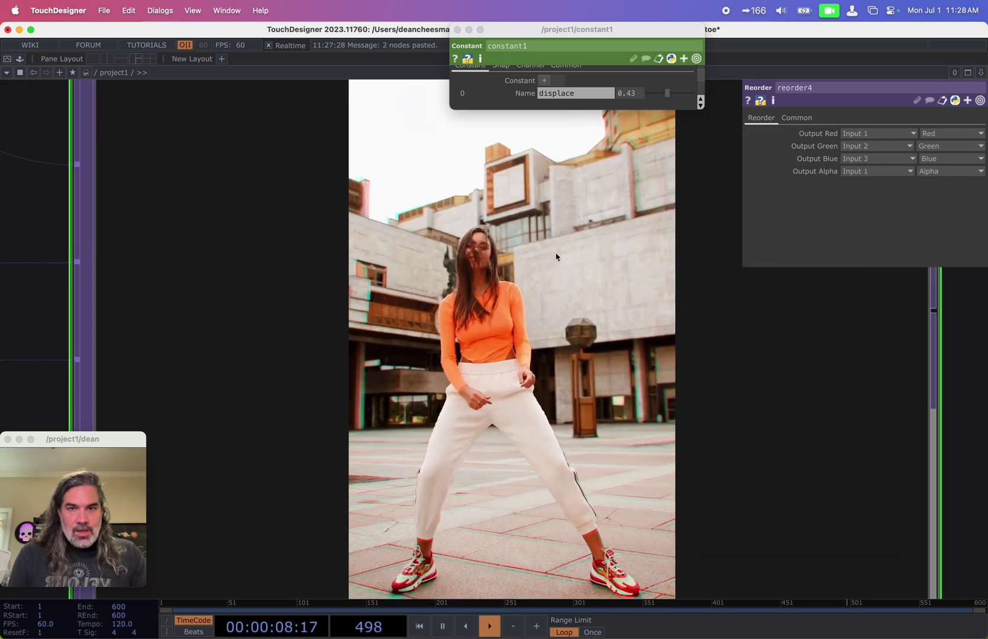
pyautogui.moveTo(975, 373); pyautogui.dragTo(985, 384)
pyautogui.scroll(-4, 278, 251)
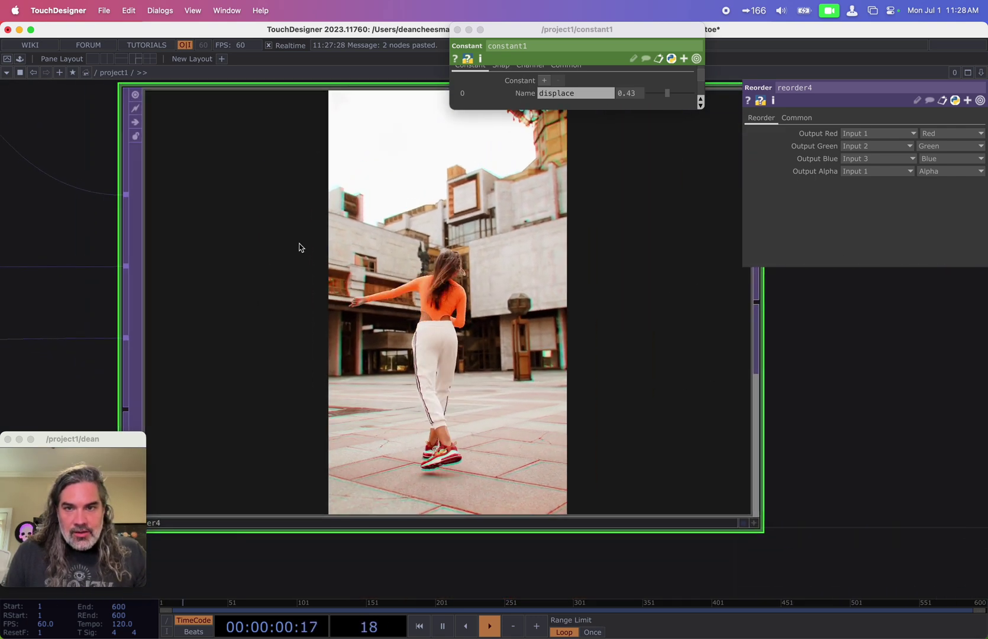
# Step: Vary constant1's displace value, settling on 0.45, and examine the colour fringing in reorder4
pyautogui.scroll(3, 349, 202)
pyautogui.moveTo(661, 95)
pyautogui.mouseDown()
pyautogui.moveTo(688, 96)
pyautogui.moveTo(655, 97)
pyautogui.moveTo(686, 101)
pyautogui.moveTo(661, 96)
pyautogui.moveTo(675, 106)
pyautogui.mouseUp()
pyautogui.scroll(-5, 540, 259)
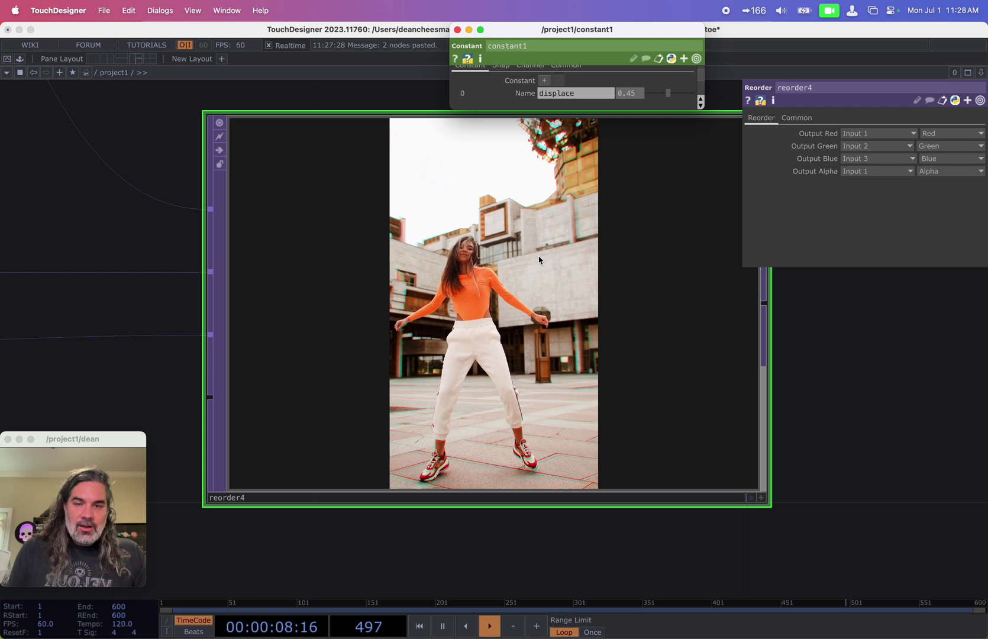
# Step: Swap the displacement directions by adding a minus sign to both of displace2's Displace Weight expressions and removing it from both of displace1's
pyautogui.moveTo(157, 252); pyautogui.dragTo(662, 282)
pyautogui.scroll(-5, 488, 284)
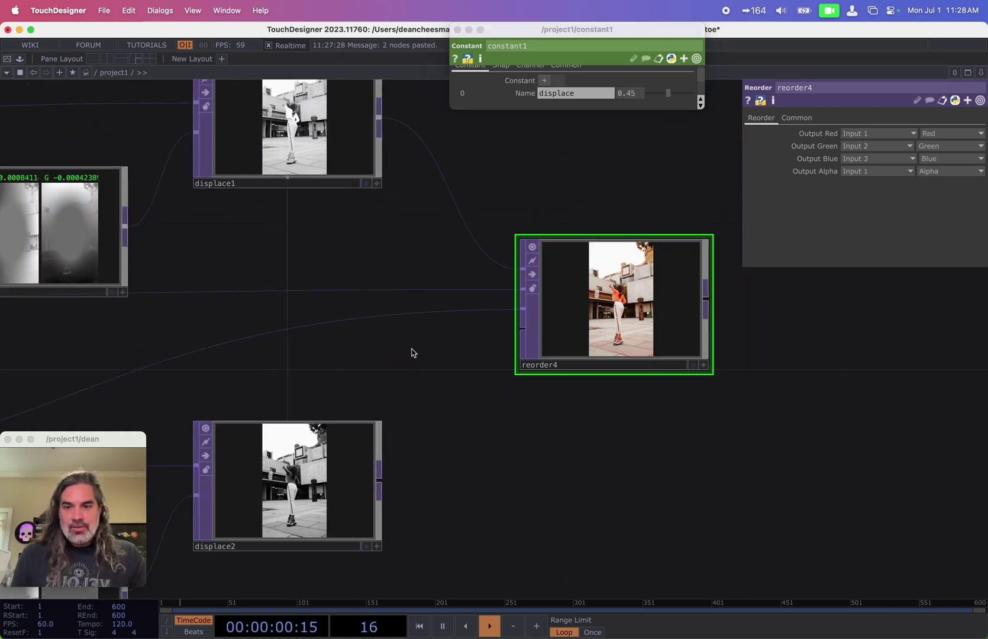
pyautogui.moveTo(412, 353); pyautogui.dragTo(501, 293)
pyautogui.click(449, 387)
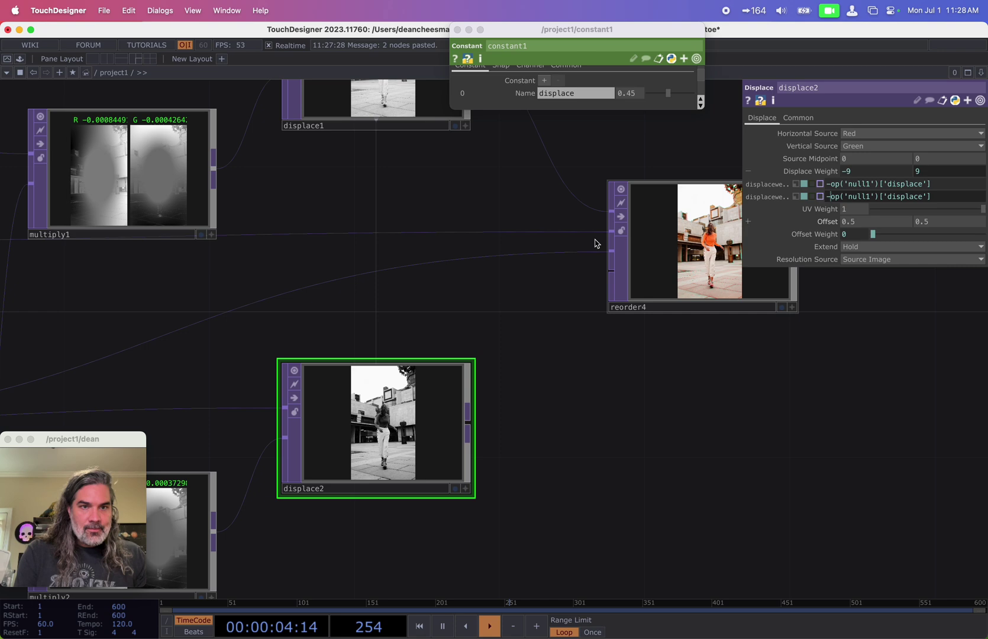
pyautogui.scroll(5, 477, 322)
pyautogui.click(373, 177)
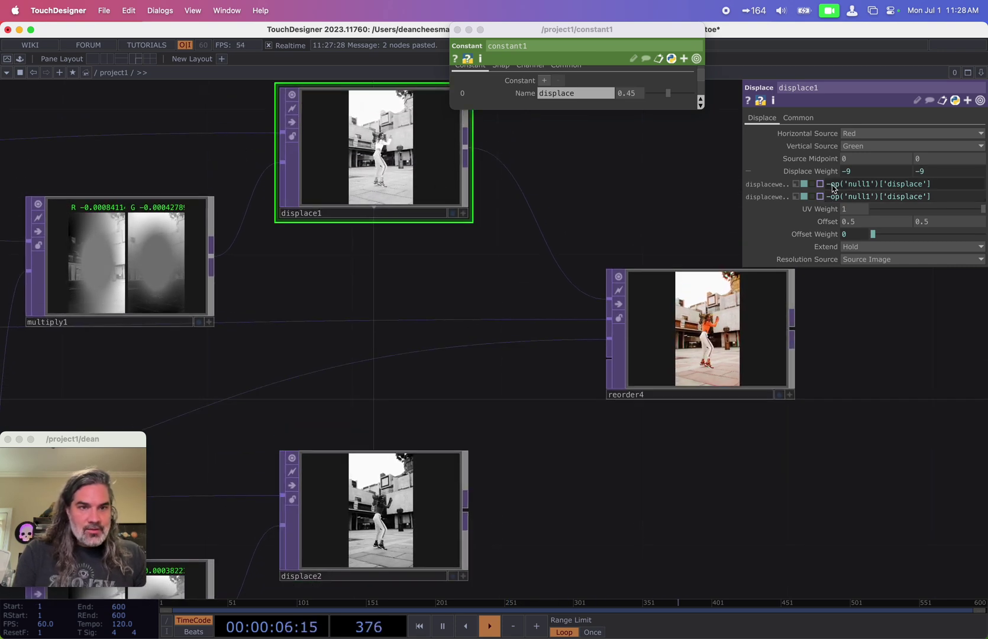
# Step: Vary constant1's displace value between 0.32 and 0.73 and examine the swapped displacement in reorder4
pyautogui.scroll(6, 790, 326)
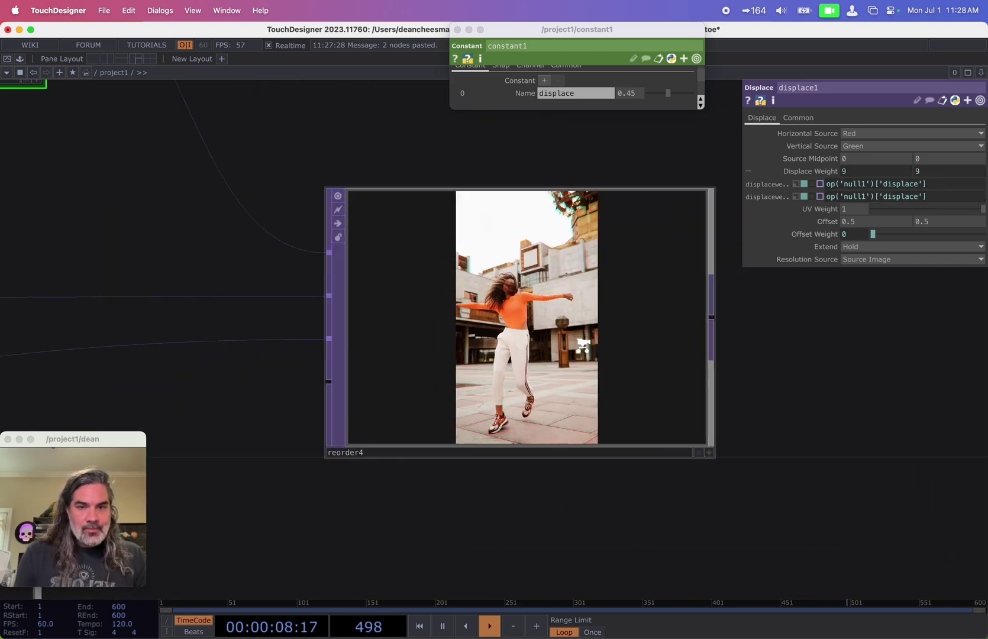
pyautogui.click(666, 96)
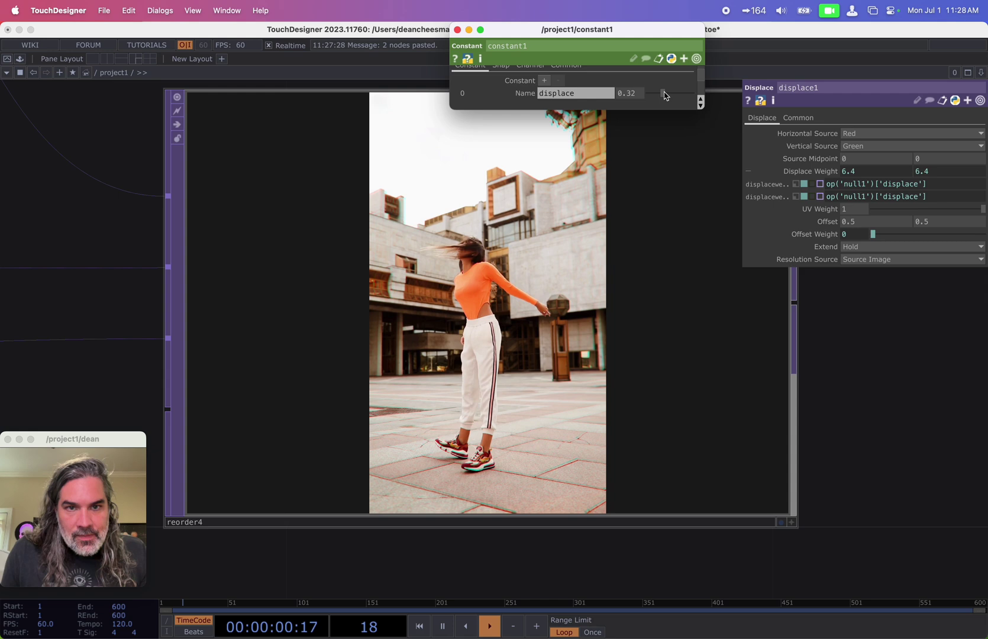
pyautogui.moveTo(665, 95); pyautogui.dragTo(690, 96)
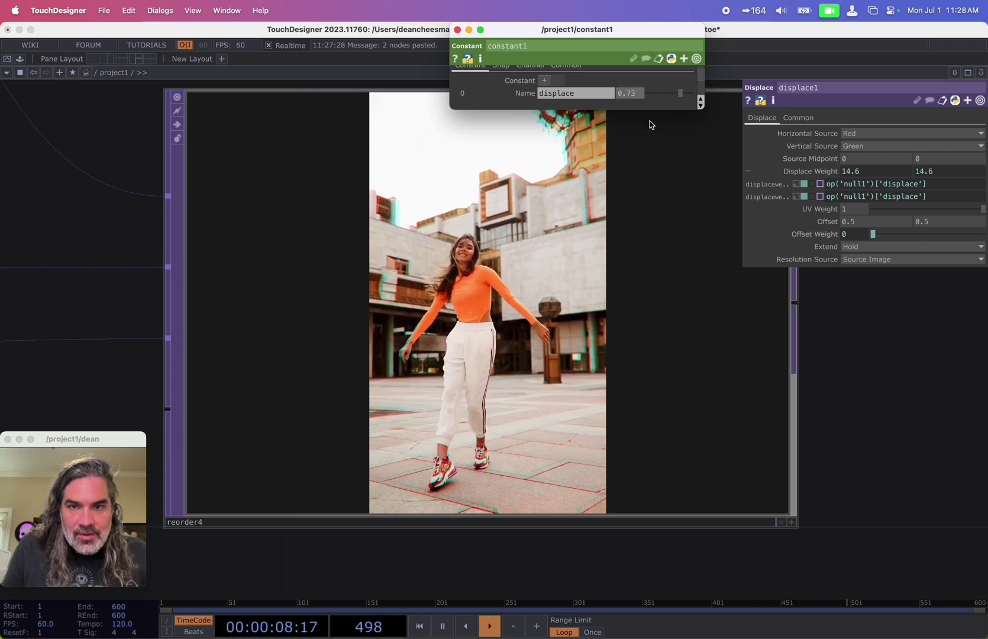
# Step: Move displace2 slightly lower and connect its output to reorder4's third input in place of reorder3
pyautogui.scroll(-2, 550, 214)
pyautogui.scroll(-3, 550, 216)
pyautogui.moveTo(302, 287); pyautogui.dragTo(522, 390)
pyautogui.scroll(-1, 522, 390)
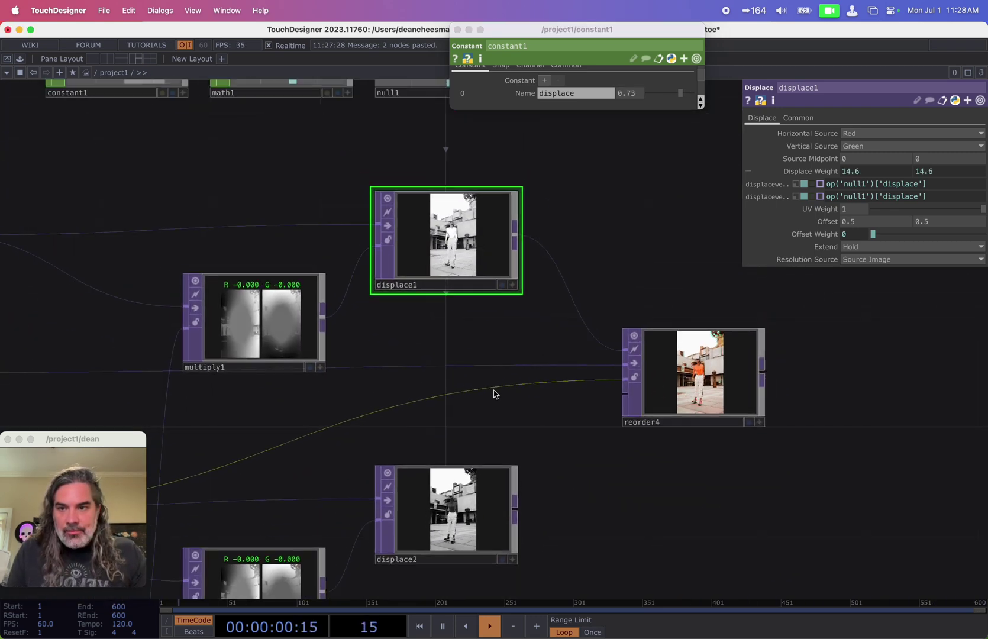
pyautogui.click(692, 367)
pyautogui.moveTo(648, 238); pyautogui.dragTo(670, 183)
pyautogui.scroll(-3, 646, 269)
pyautogui.moveTo(674, 439); pyautogui.dragTo(753, 383)
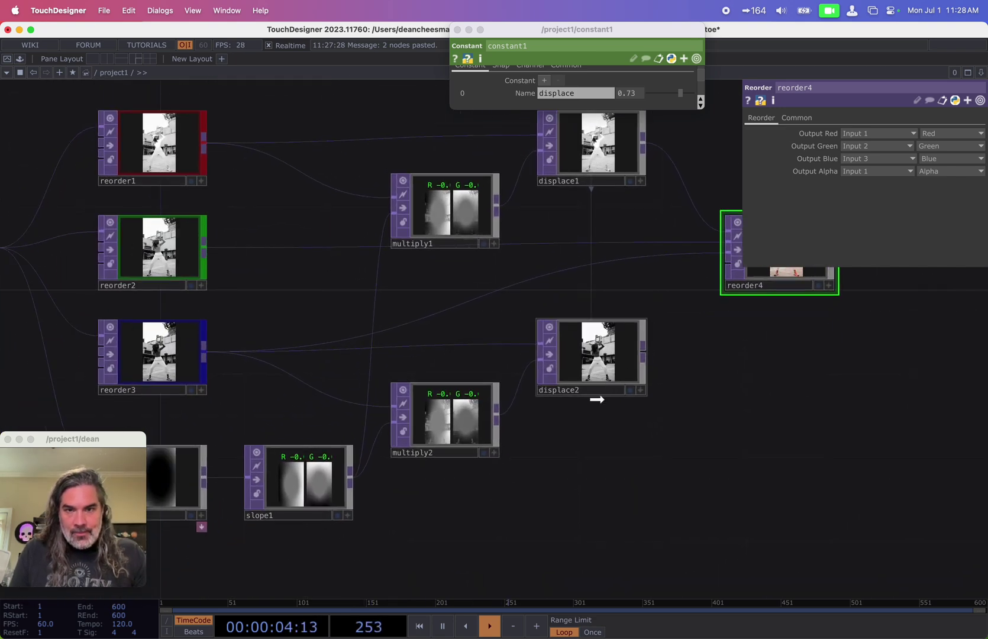
pyautogui.moveTo(596, 392); pyautogui.dragTo(596, 414)
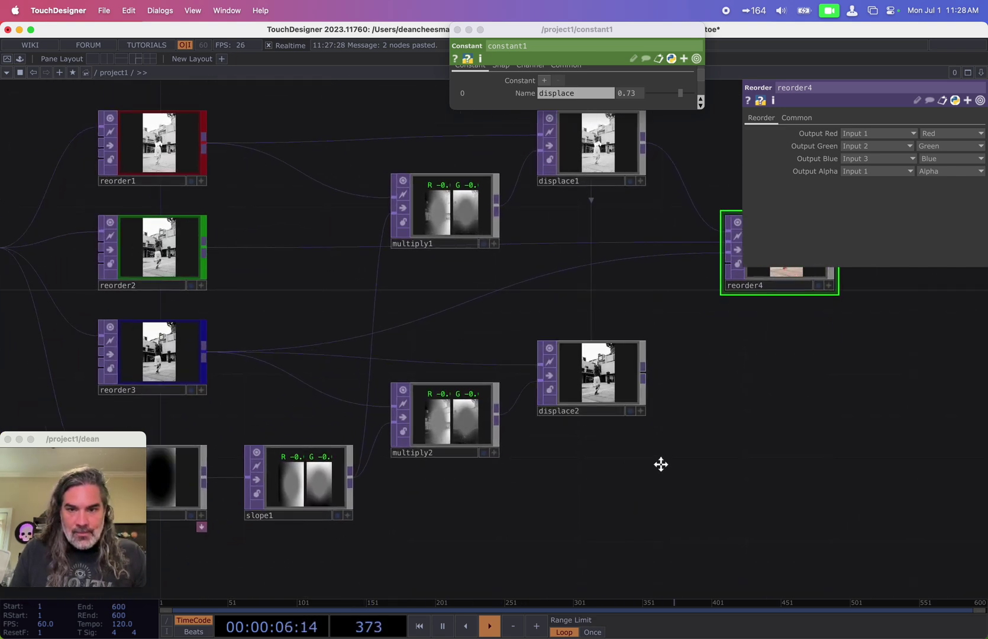
pyautogui.moveTo(661, 464); pyautogui.dragTo(493, 530)
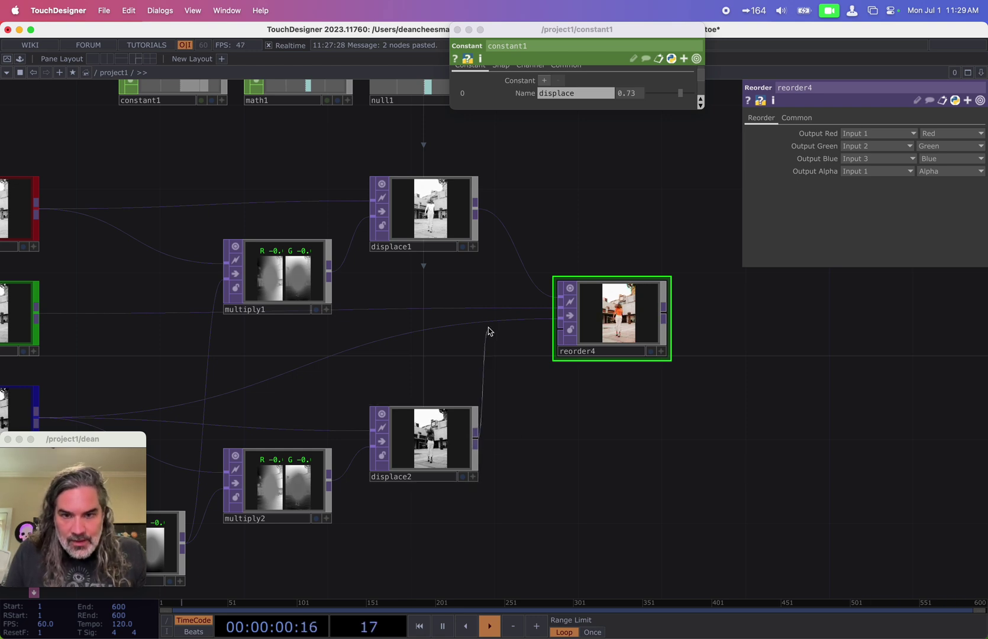
pyautogui.moveTo(488, 327); pyautogui.dragTo(488, 321)
# Step: Raise constant1's displace value to 0.99 and examine the red and blue fringing in reorder4 up close
pyautogui.moveTo(611, 414); pyautogui.dragTo(585, 441)
pyautogui.scroll(10, 615, 340)
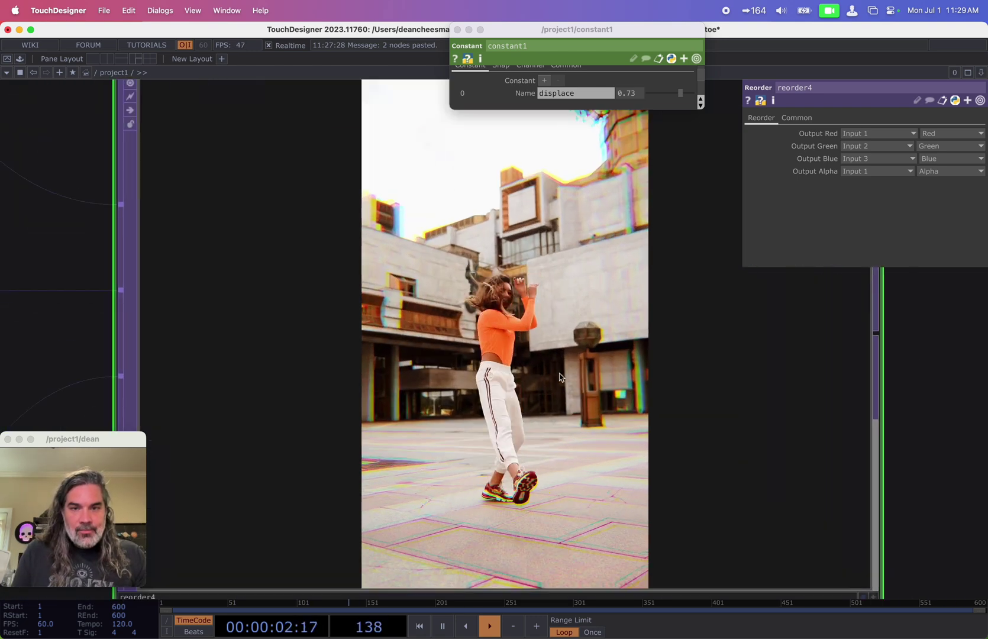
pyautogui.scroll(-2, 560, 377)
pyautogui.moveTo(681, 93)
pyautogui.mouseDown()
pyautogui.moveTo(662, 95)
pyautogui.moveTo(690, 100)
pyautogui.mouseUp()
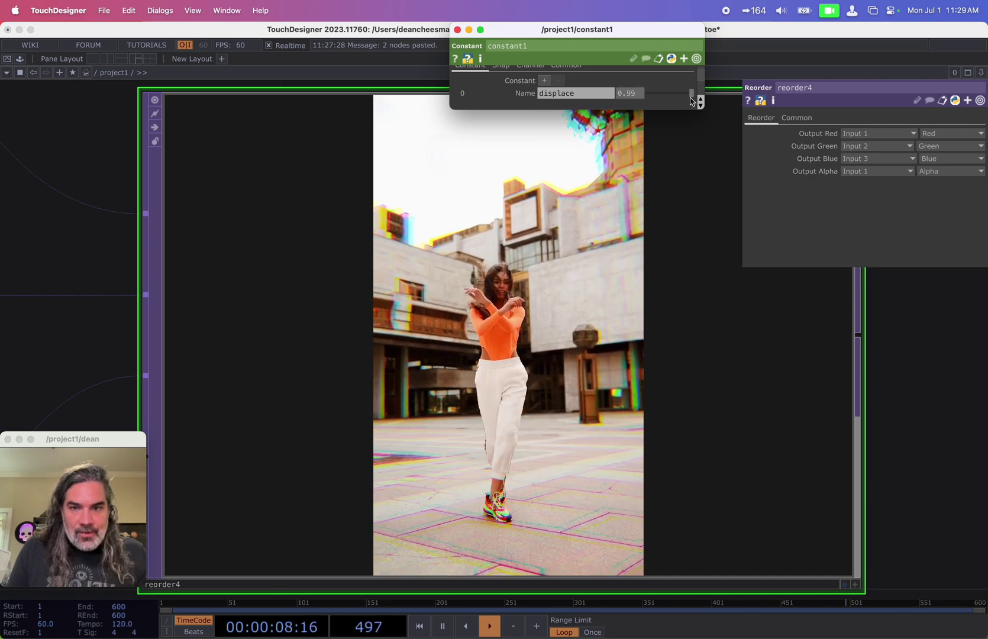
pyautogui.scroll(-2, 602, 383)
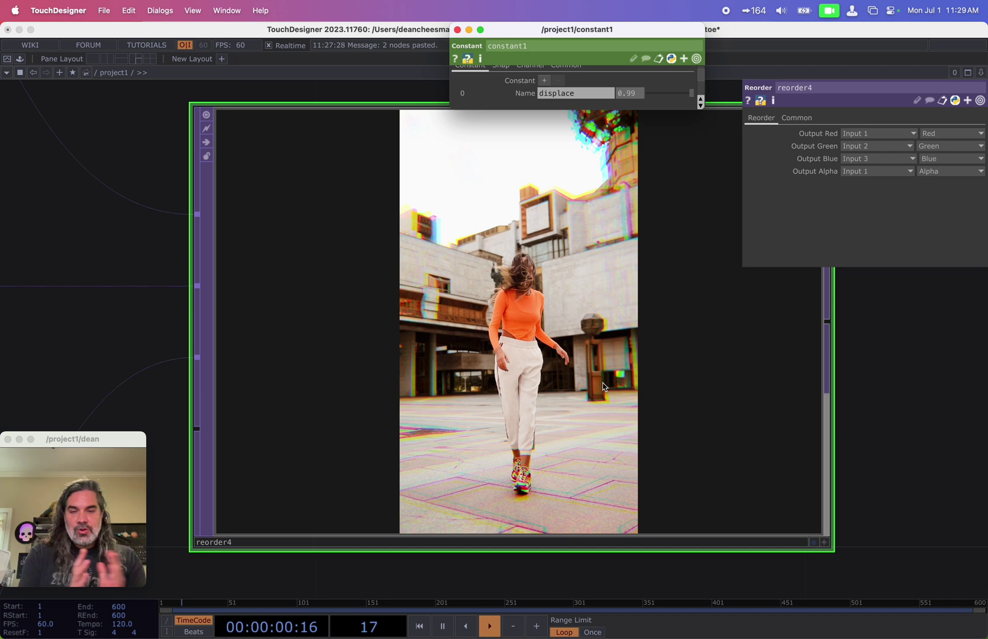